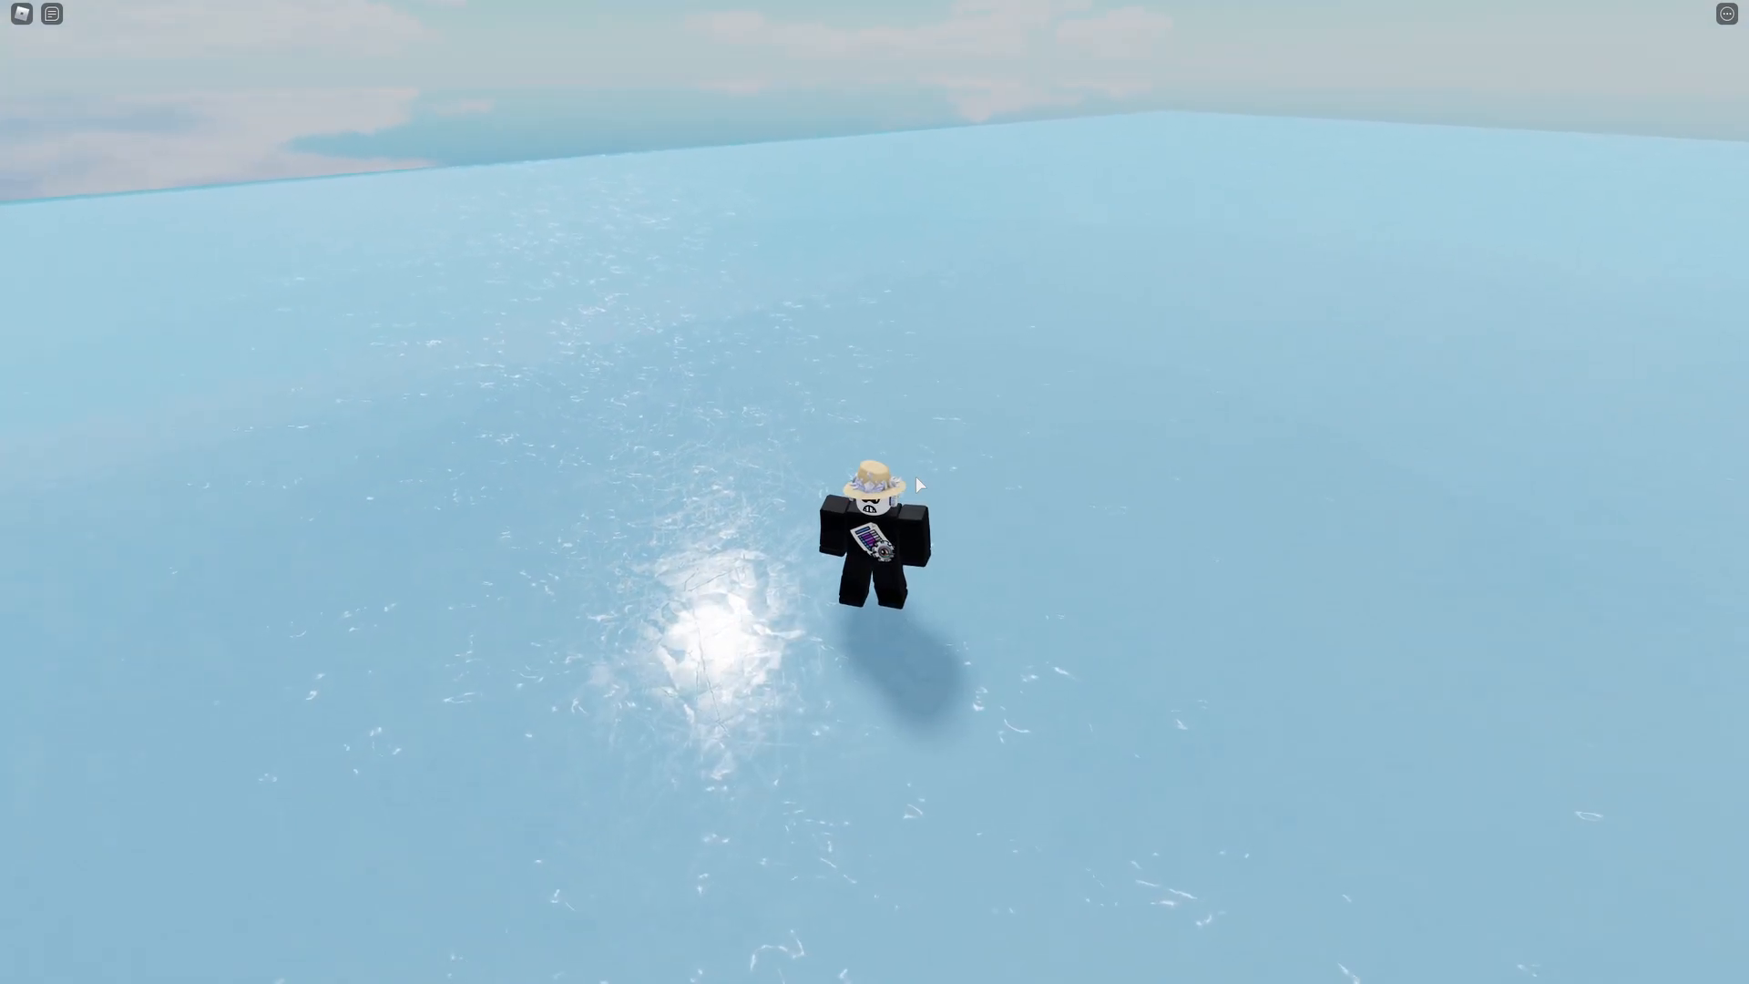
pyautogui.moveTo(795, 412); pyautogui.dragTo(795, 413, button='right')
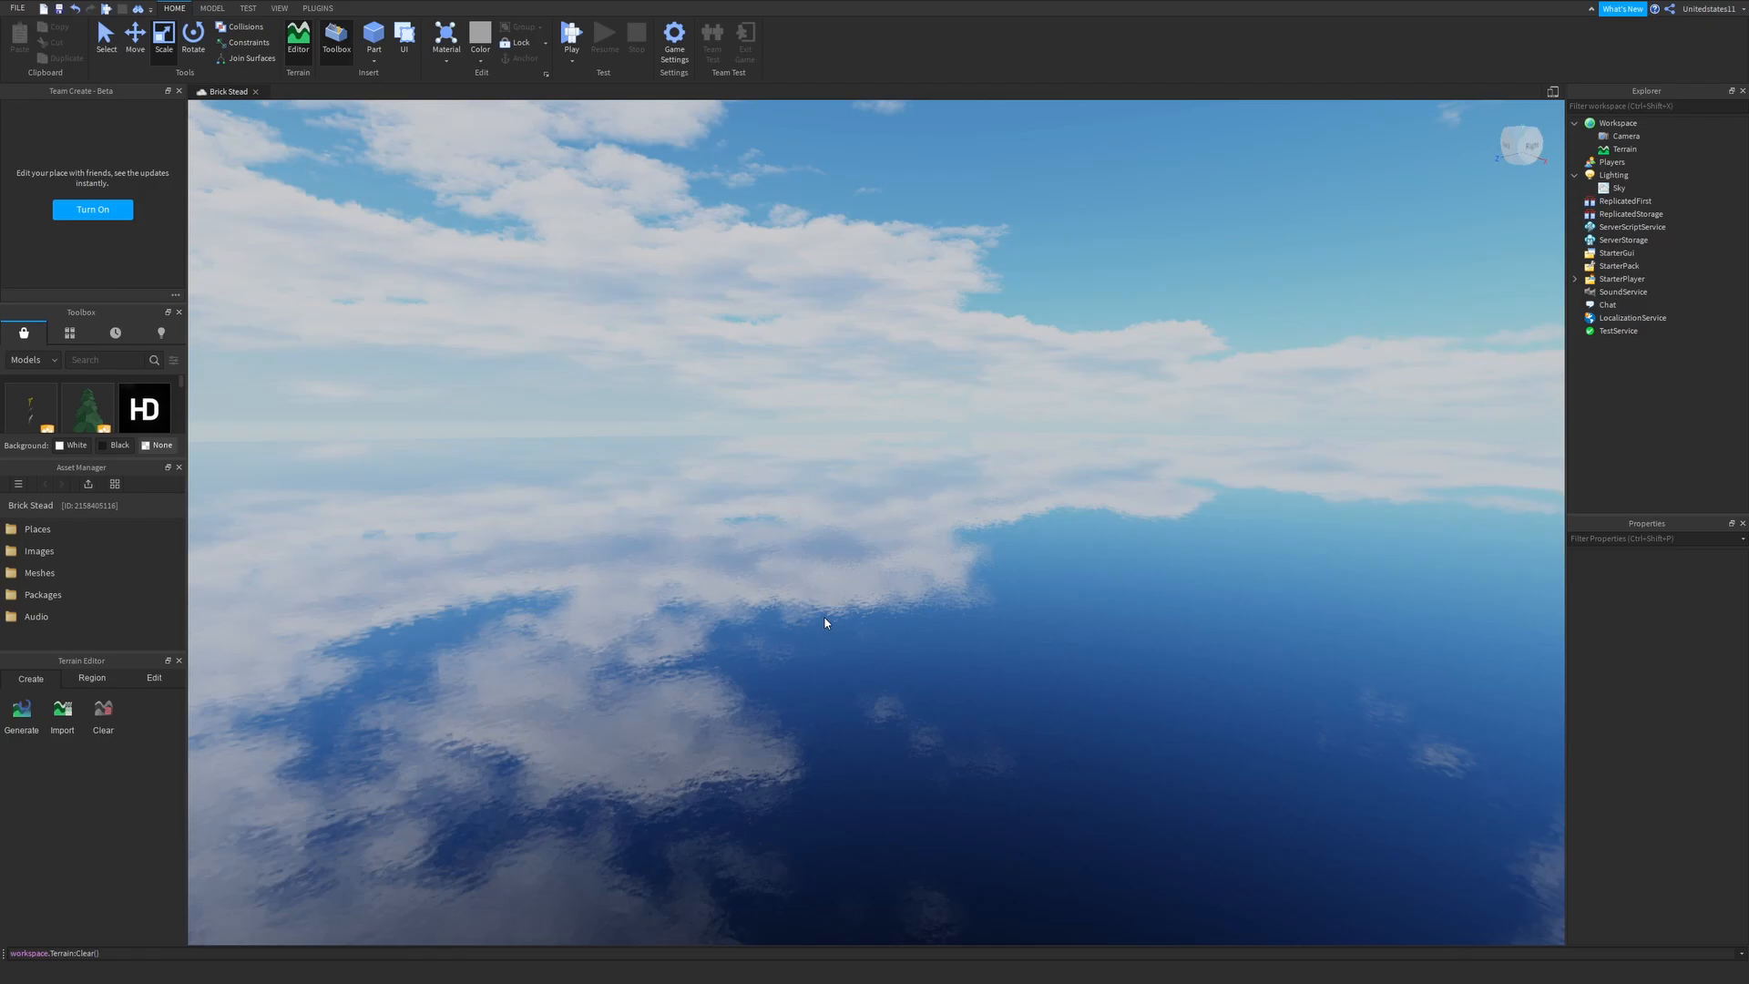
pyautogui.moveTo(825, 618); pyautogui.dragTo(358, 693, button='right')
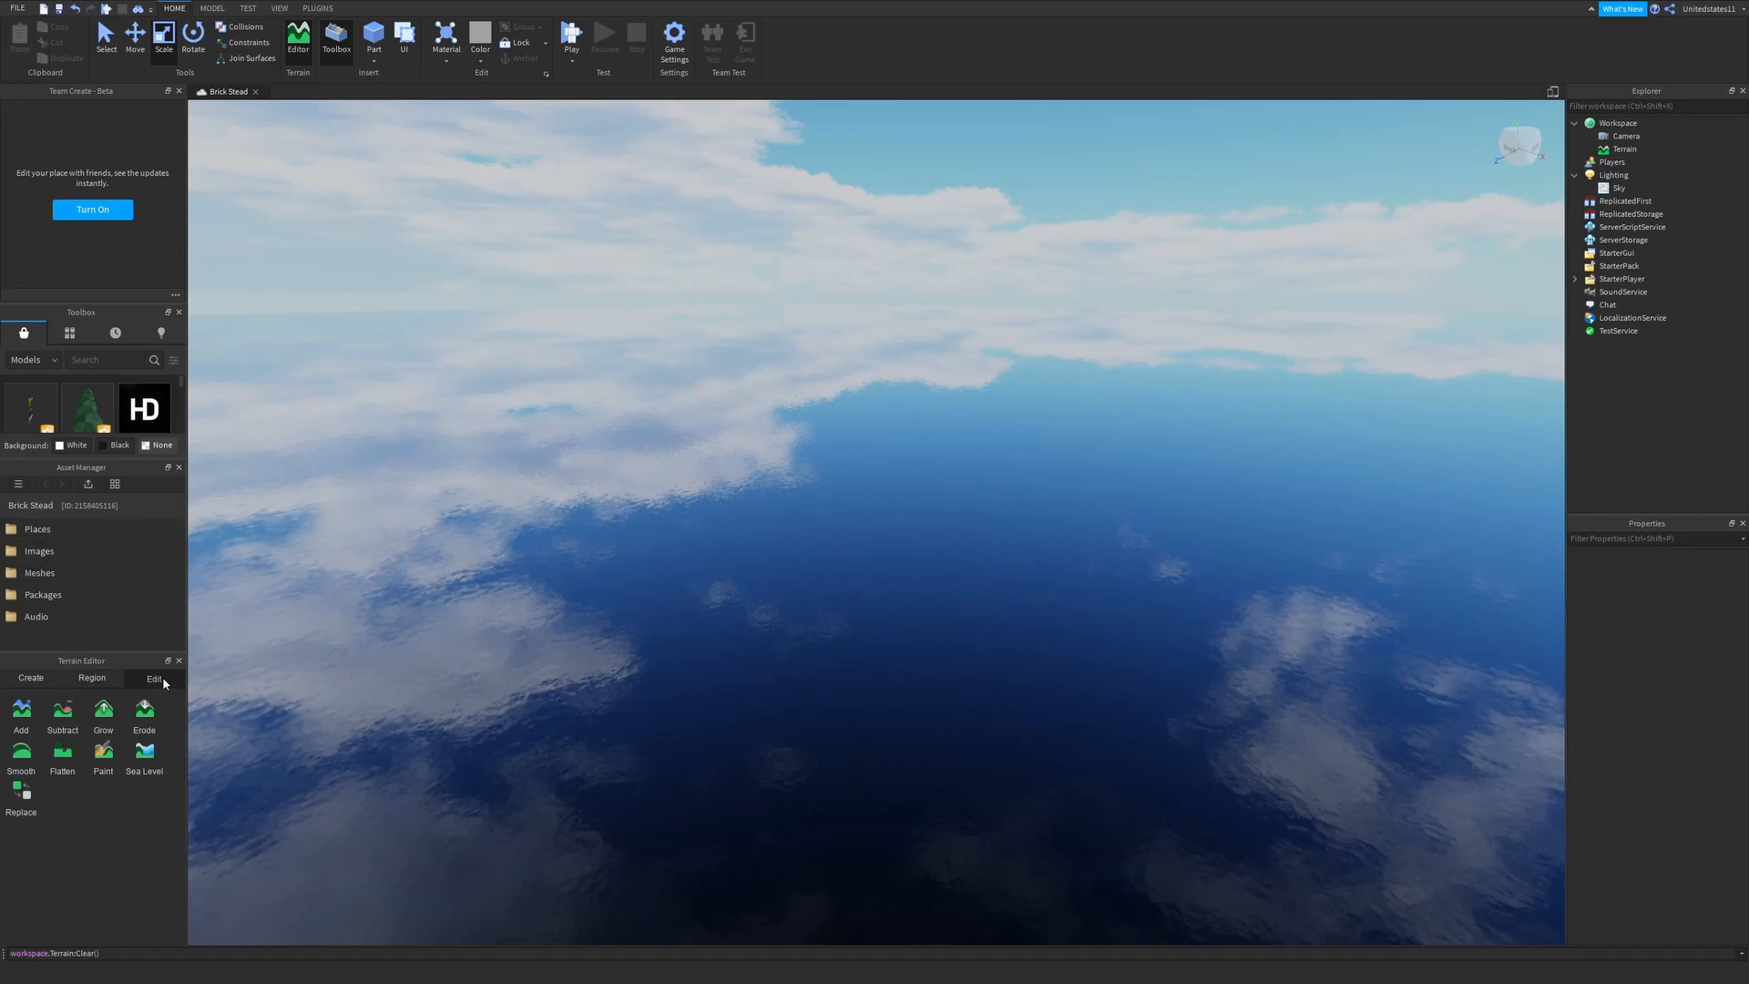
# - Start the Sea Level terrain tool and stretch its region to about 875 studs along X
pyautogui.click(146, 750)
pyautogui.moveTo(583, 676); pyautogui.dragTo(566, 699, button='right')
pyautogui.scroll(-5, 566, 699)
pyautogui.moveTo(867, 374); pyautogui.dragTo(875, 665)
pyautogui.moveTo(874, 665); pyautogui.dragTo(866, 653, button='right')
pyautogui.moveTo(1055, 629); pyautogui.dragTo(676, 503)
pyautogui.moveTo(676, 503); pyautogui.dragTo(673, 500, button='right')
pyautogui.moveTo(981, 321); pyautogui.dragTo(740, 492)
pyautogui.moveTo(741, 492); pyautogui.dragTo(738, 493, button='right')
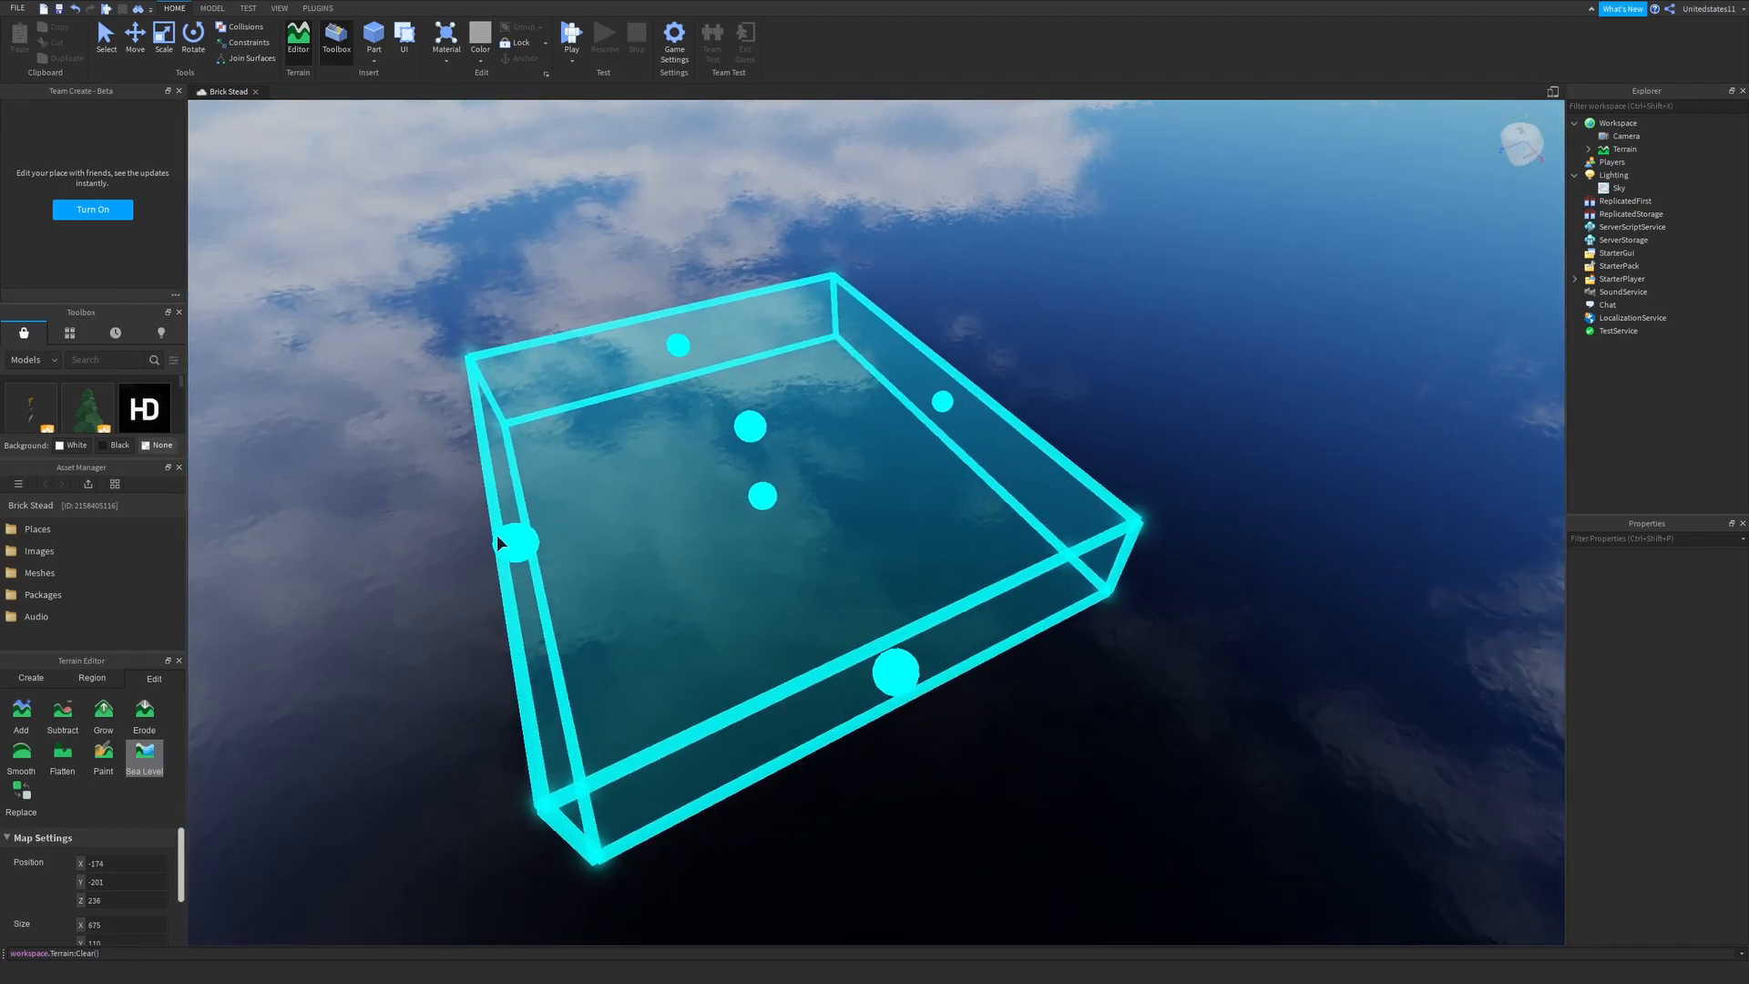
# - Narrow the sea level region to about 408 studs along X
pyautogui.moveTo(500, 535); pyautogui.dragTo(605, 506)
pyautogui.moveTo(713, 340); pyautogui.dragTo(731, 363)
pyautogui.press('w')
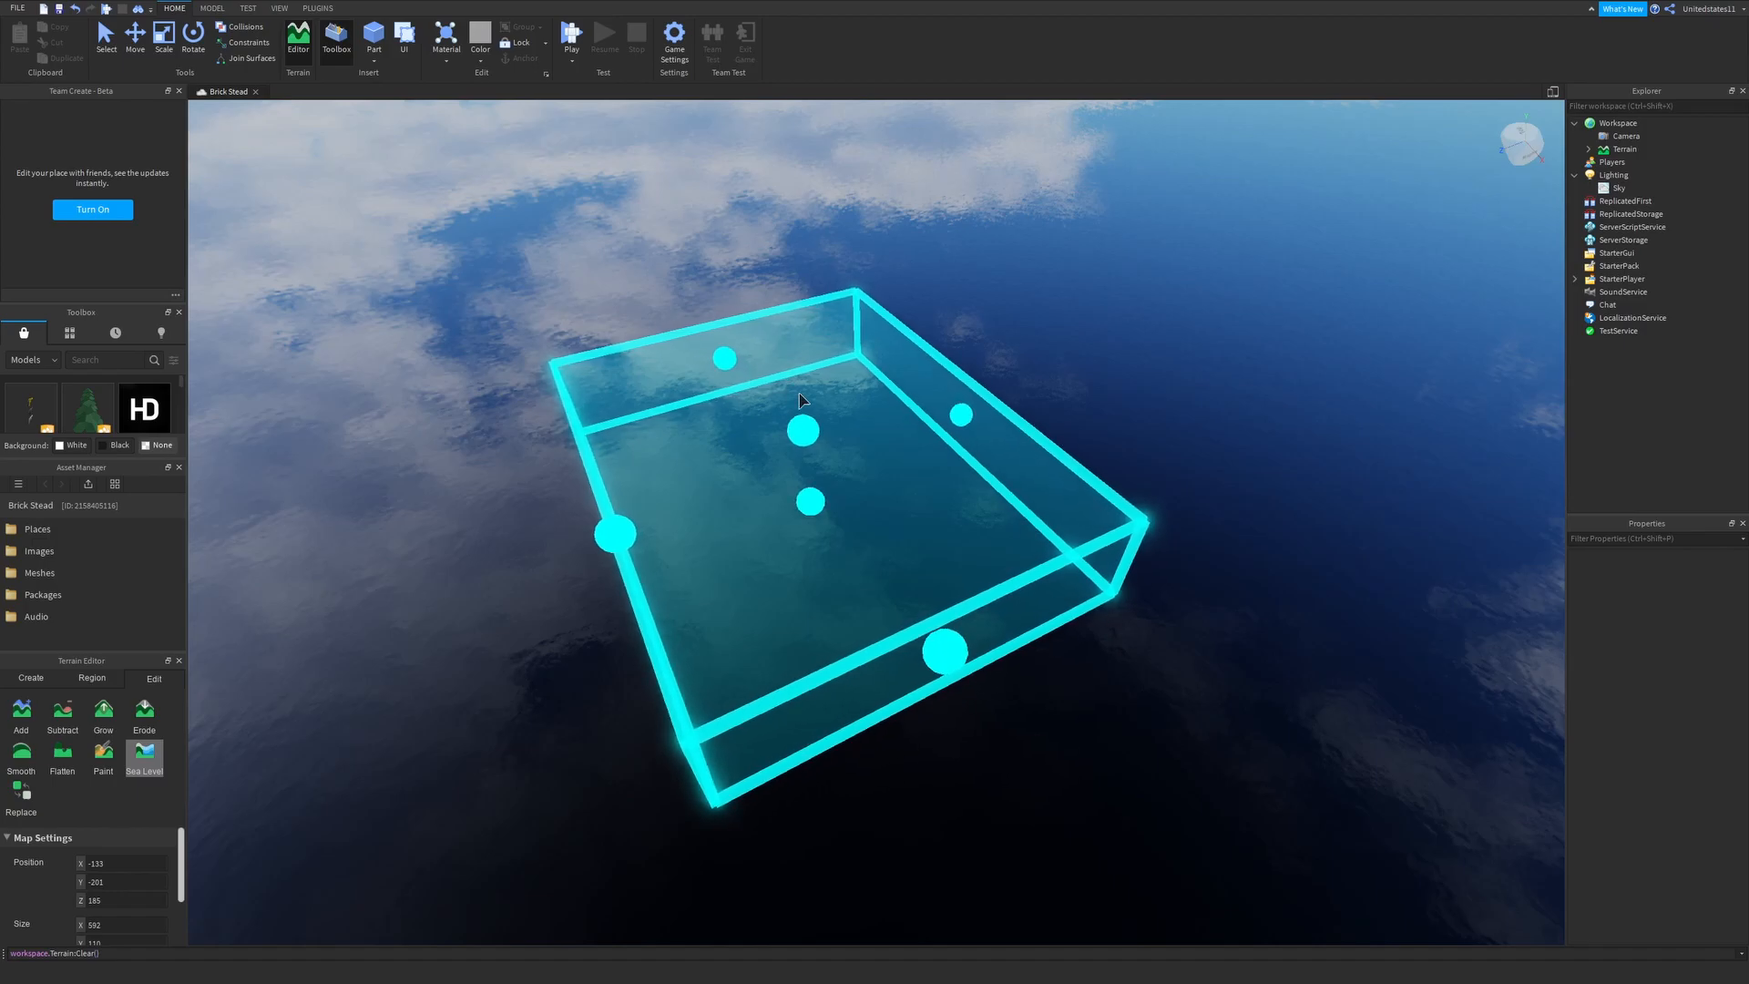
pyautogui.press('a')
pyautogui.moveTo(793, 418); pyautogui.dragTo(795, 420, button='right')
pyautogui.moveTo(651, 375); pyautogui.dragTo(726, 426)
pyautogui.press('w')
pyautogui.moveTo(991, 446); pyautogui.dragTo(960, 461)
pyautogui.moveTo(975, 483); pyautogui.dragTo(980, 483, button='right')
pyautogui.press('d')
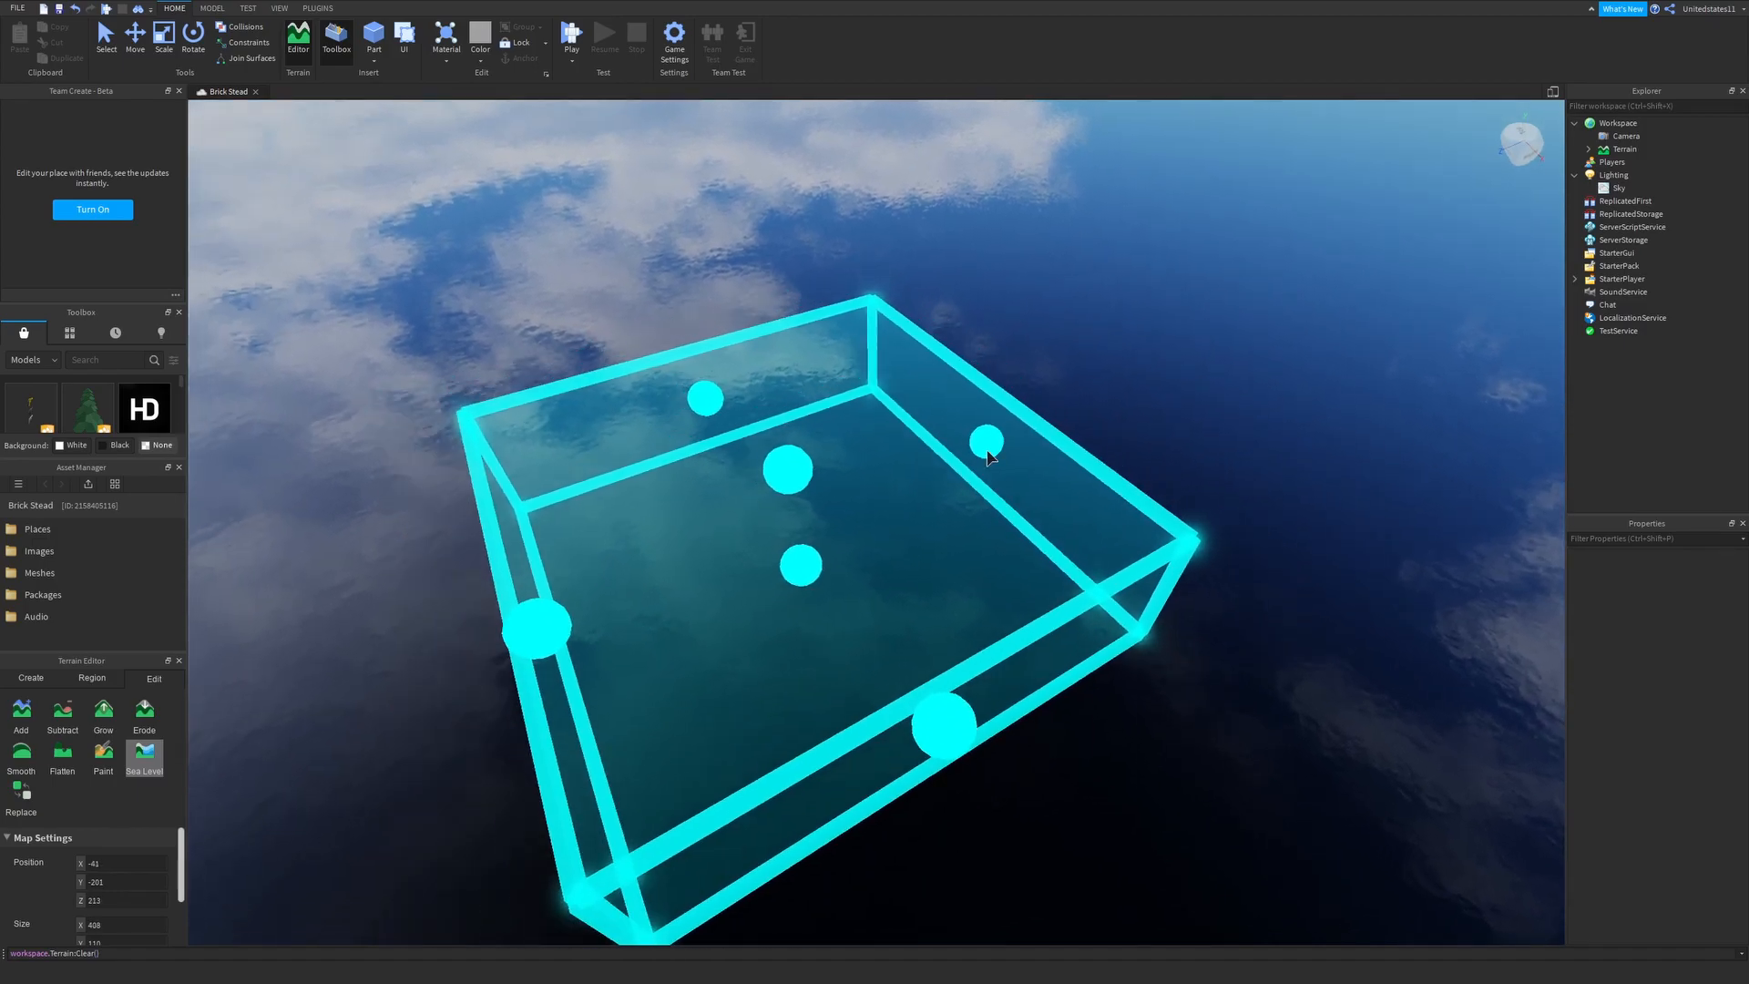
# - Enlarge the sea level region to about 612 studs along X and reduce its height to about 90 studs
pyautogui.moveTo(989, 444); pyautogui.dragTo(1136, 379)
pyautogui.moveTo(796, 370); pyautogui.dragTo(726, 291)
pyautogui.moveTo(513, 546); pyautogui.dragTo(504, 549)
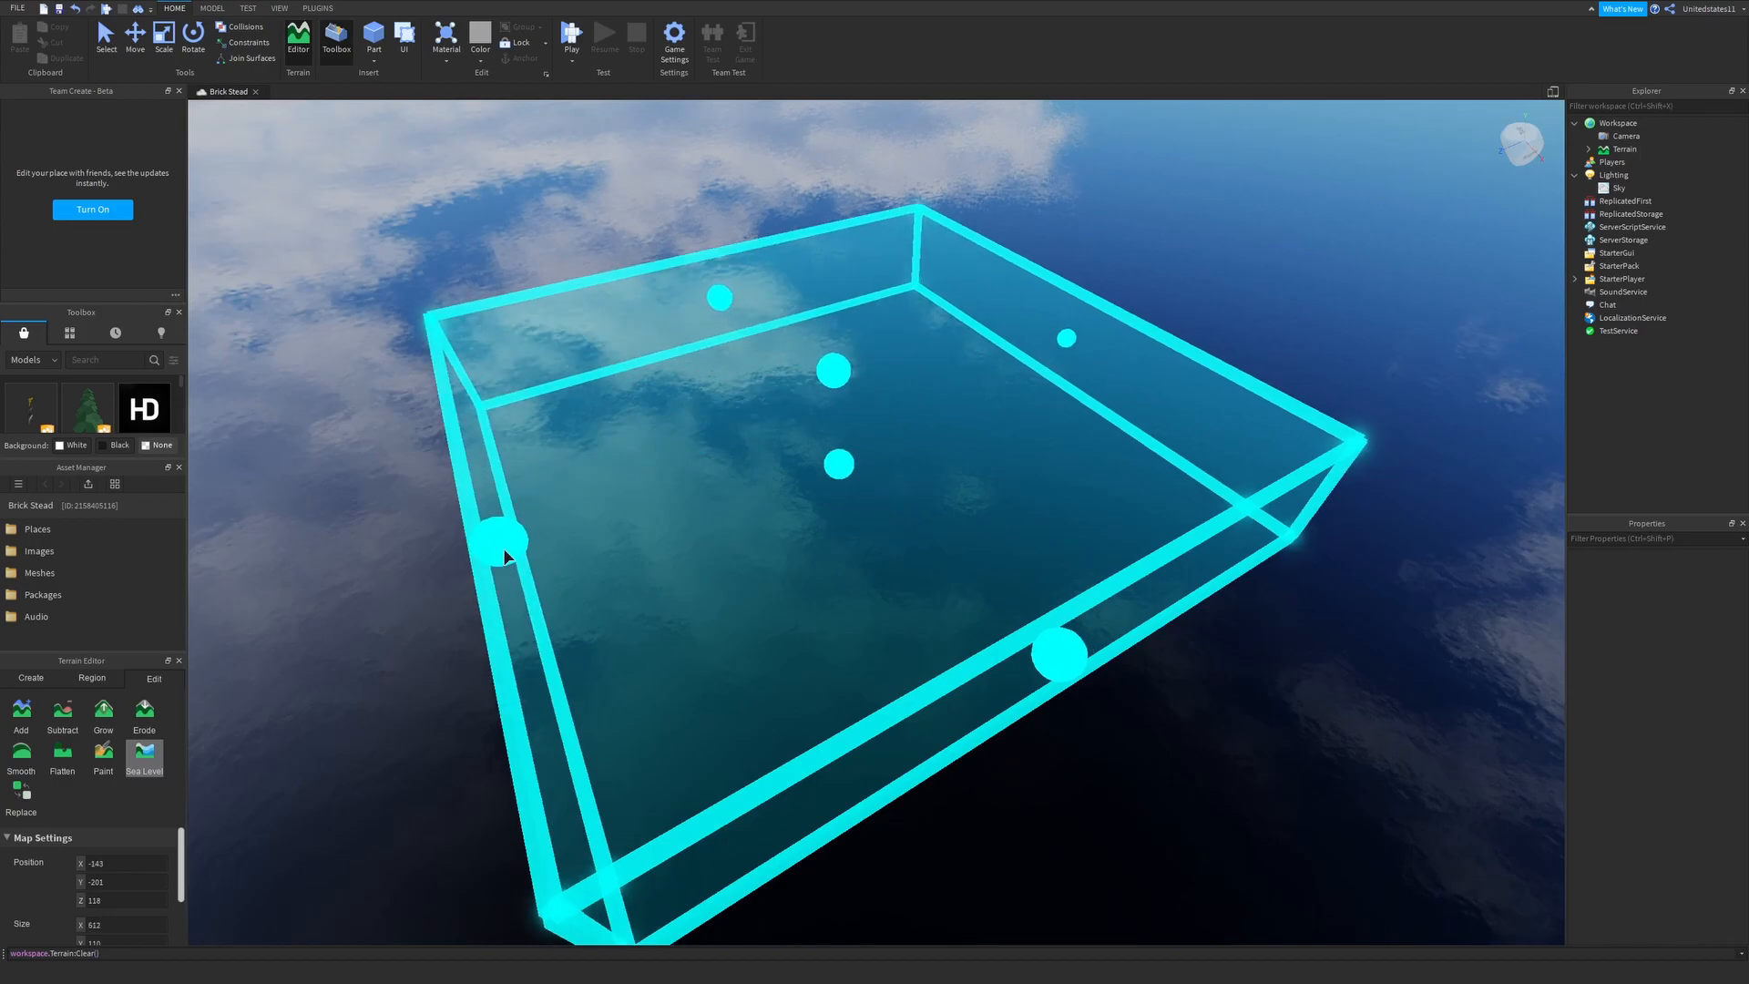
pyautogui.moveTo(841, 466); pyautogui.dragTo(839, 448)
pyautogui.moveTo(843, 448); pyautogui.dragTo(846, 444, button='right')
pyautogui.press('d')
pyautogui.scroll(-2, 77, 928)
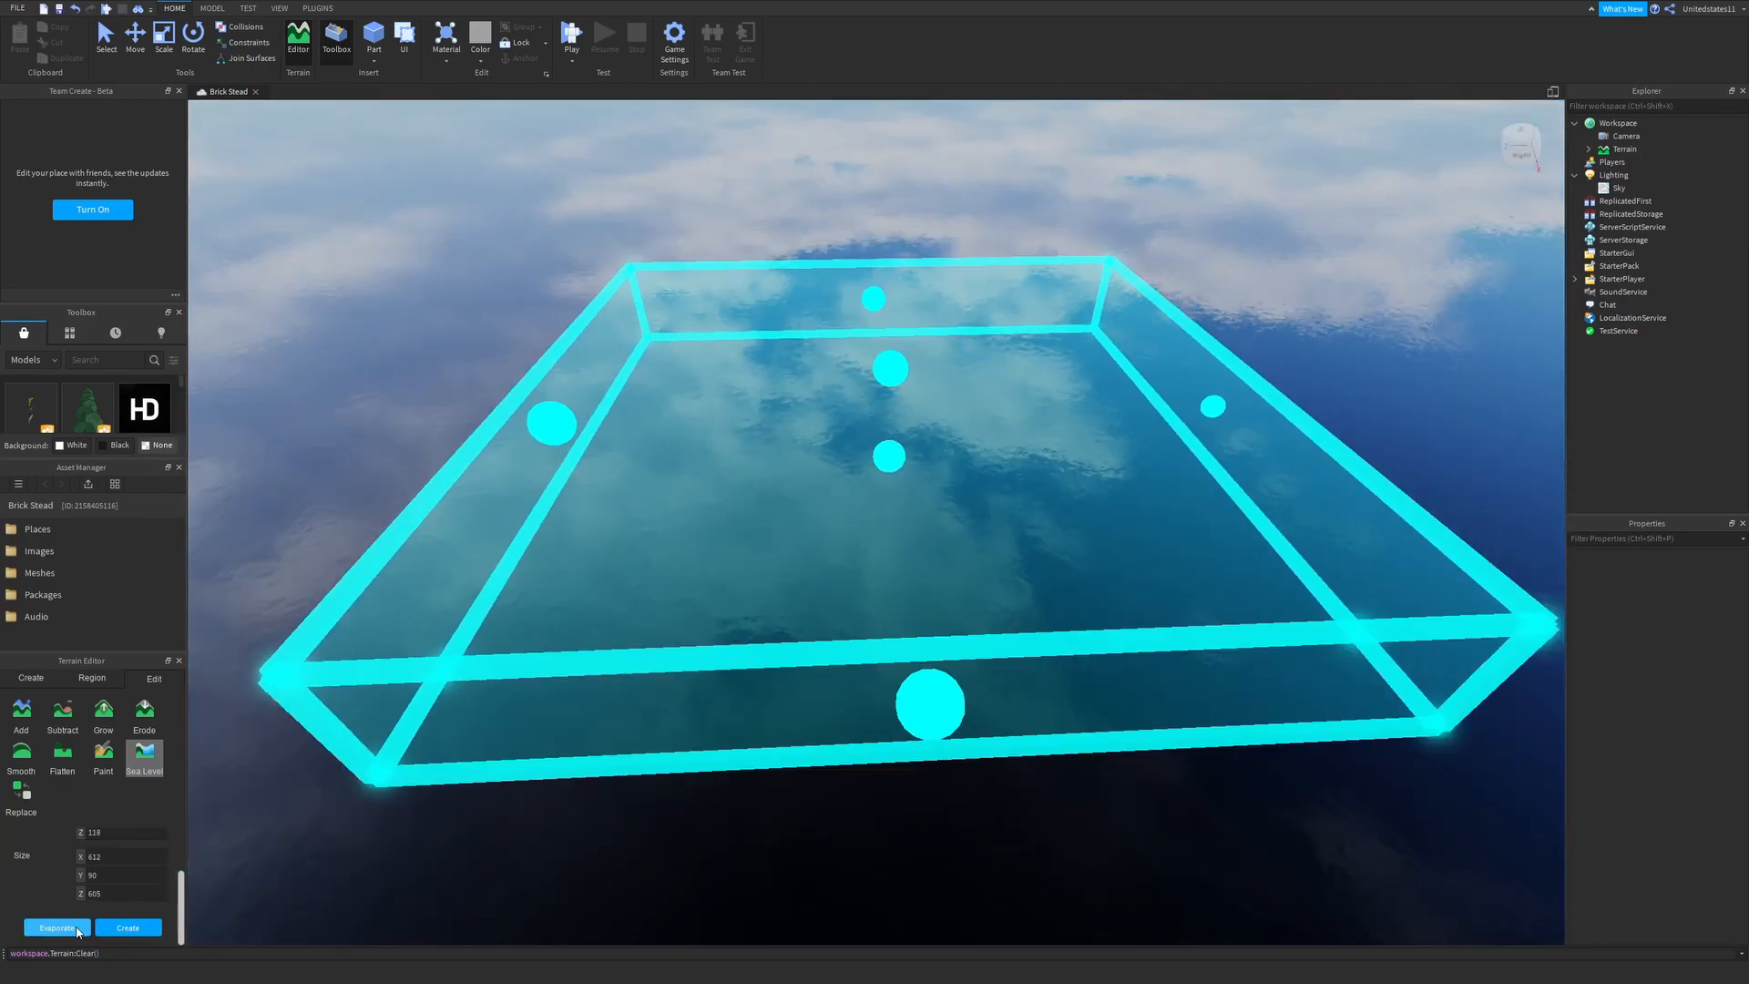
# - Fill the sea level region with water and close the Terrain Editor
pyautogui.click(123, 929)
pyautogui.moveTo(791, 600); pyautogui.dragTo(789, 585, button='right')
pyautogui.press('w')
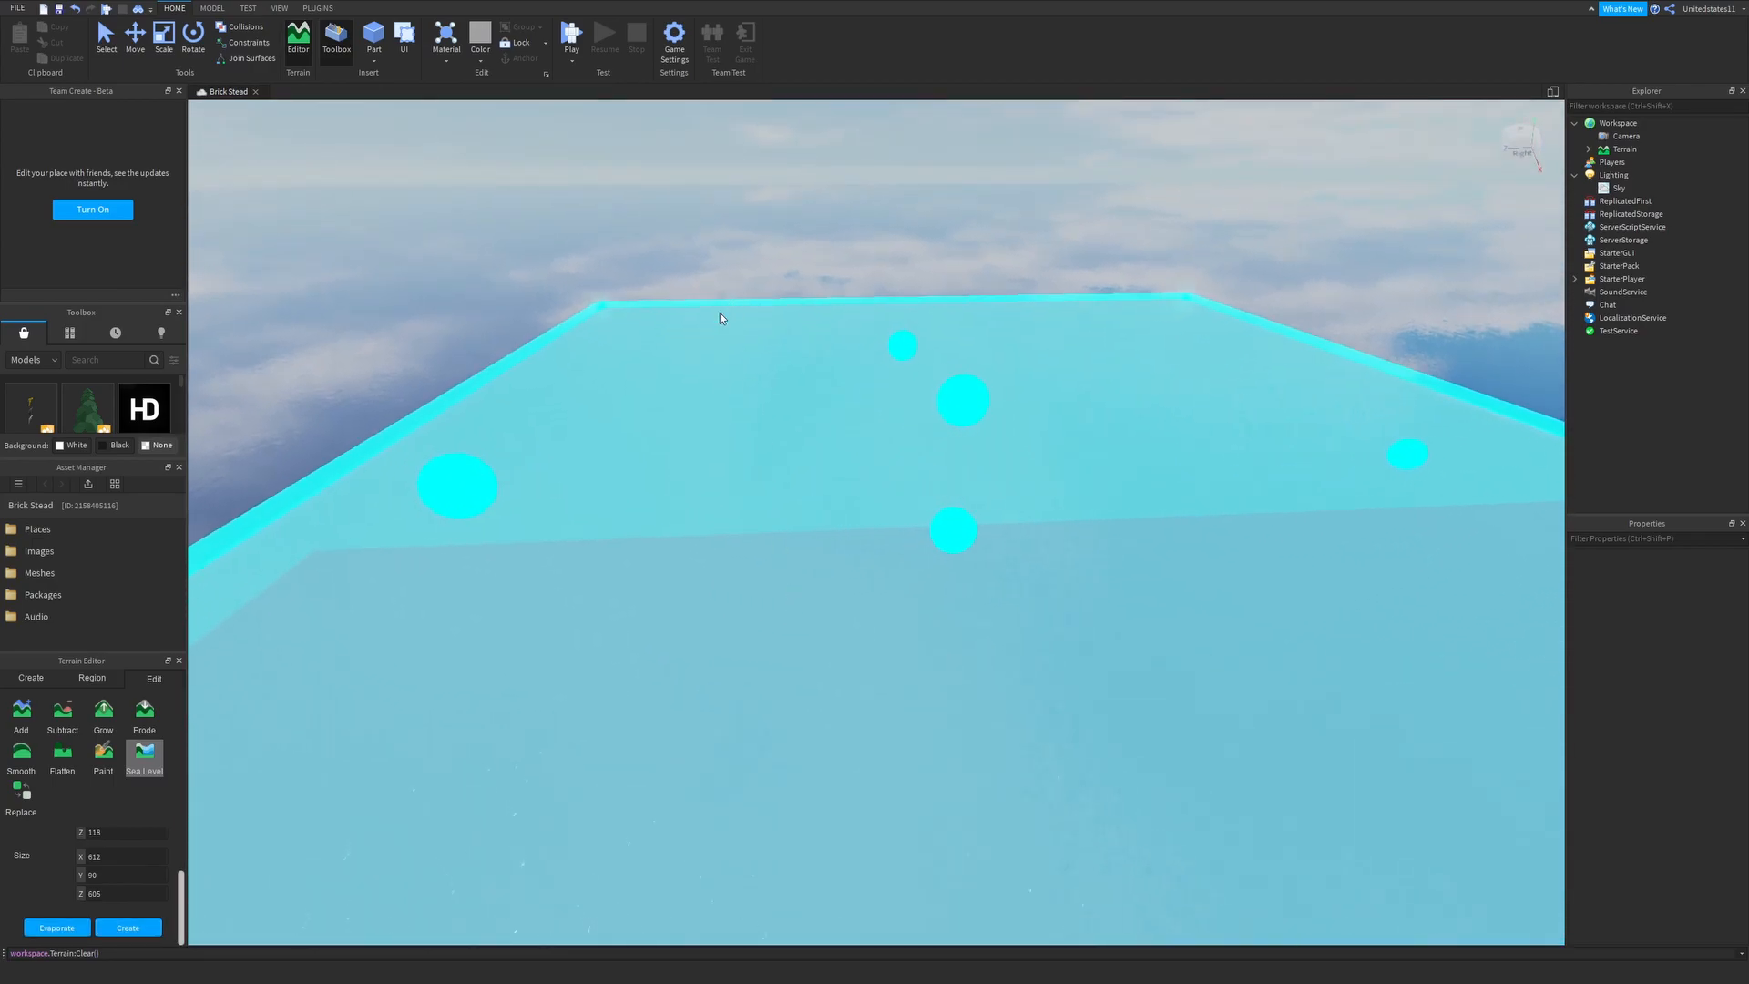
pyautogui.moveTo(629, 178); pyautogui.dragTo(589, 117, button='right')
pyautogui.click(298, 44)
pyautogui.moveTo(663, 280); pyautogui.dragTo(663, 281, button='right')
pyautogui.press('w')
pyautogui.moveTo(762, 390); pyautogui.dragTo(865, 432, button='right')
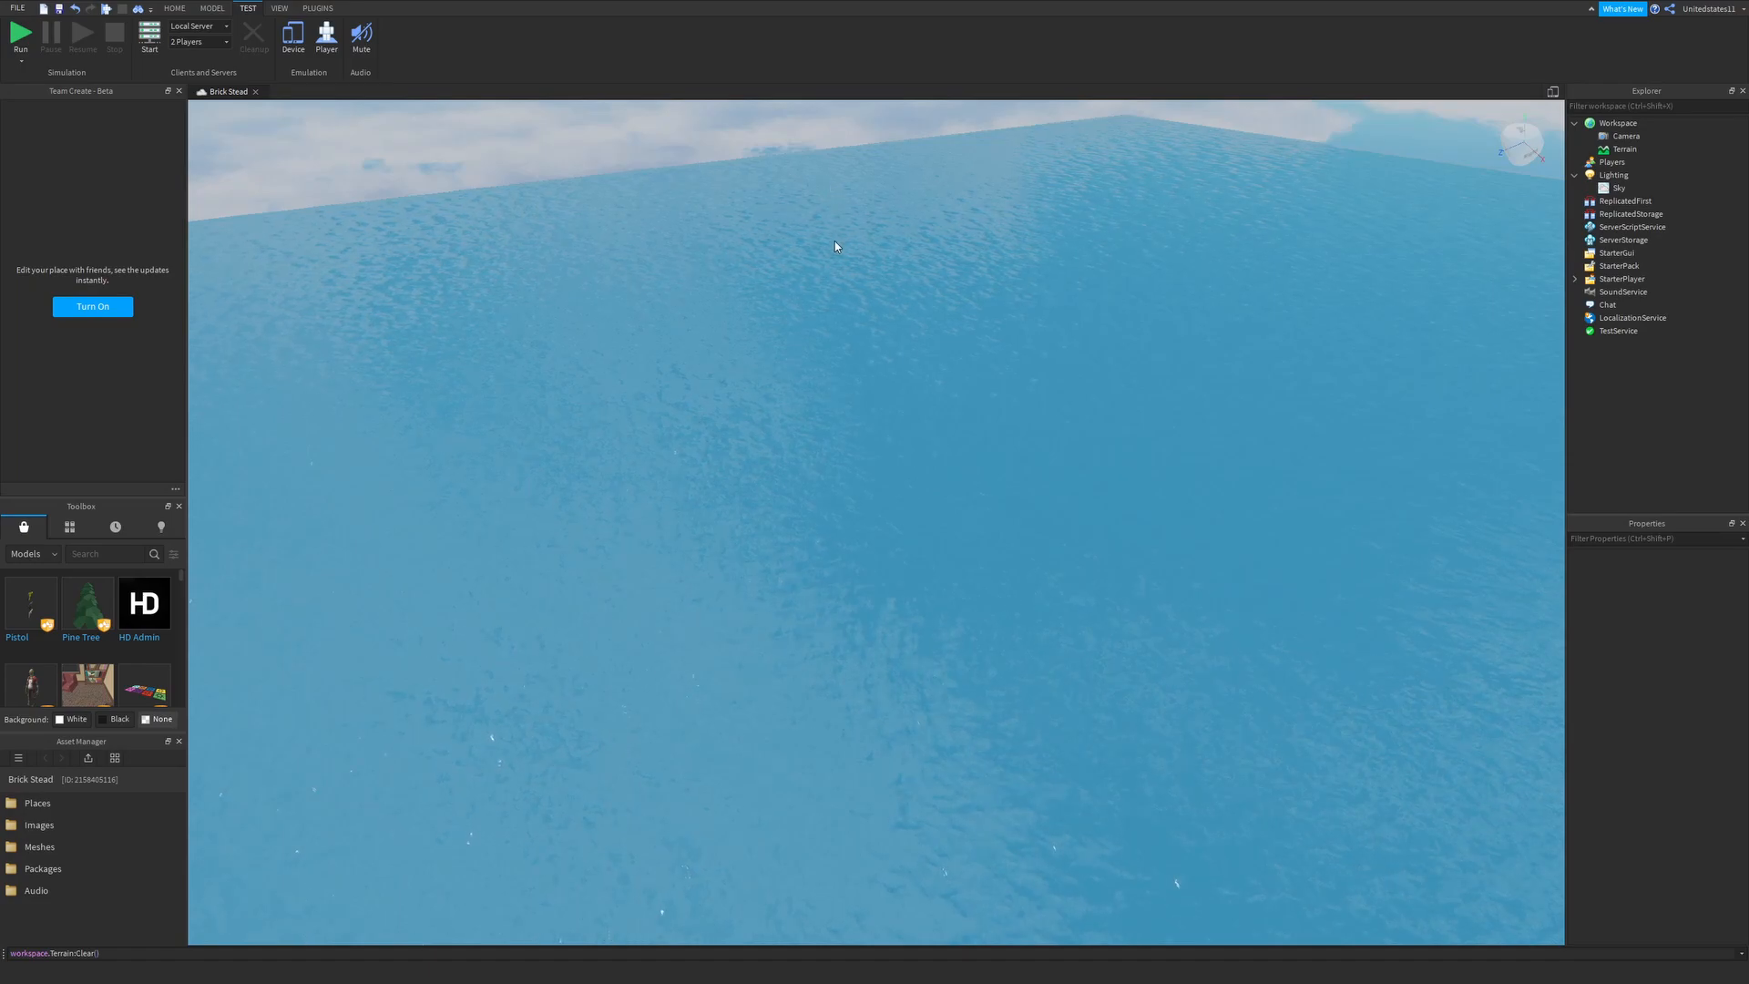
# - Set the Terrain object's WaterWaveSpeed to 0
pyautogui.moveTo(835, 240); pyautogui.dragTo(834, 273, button='right')
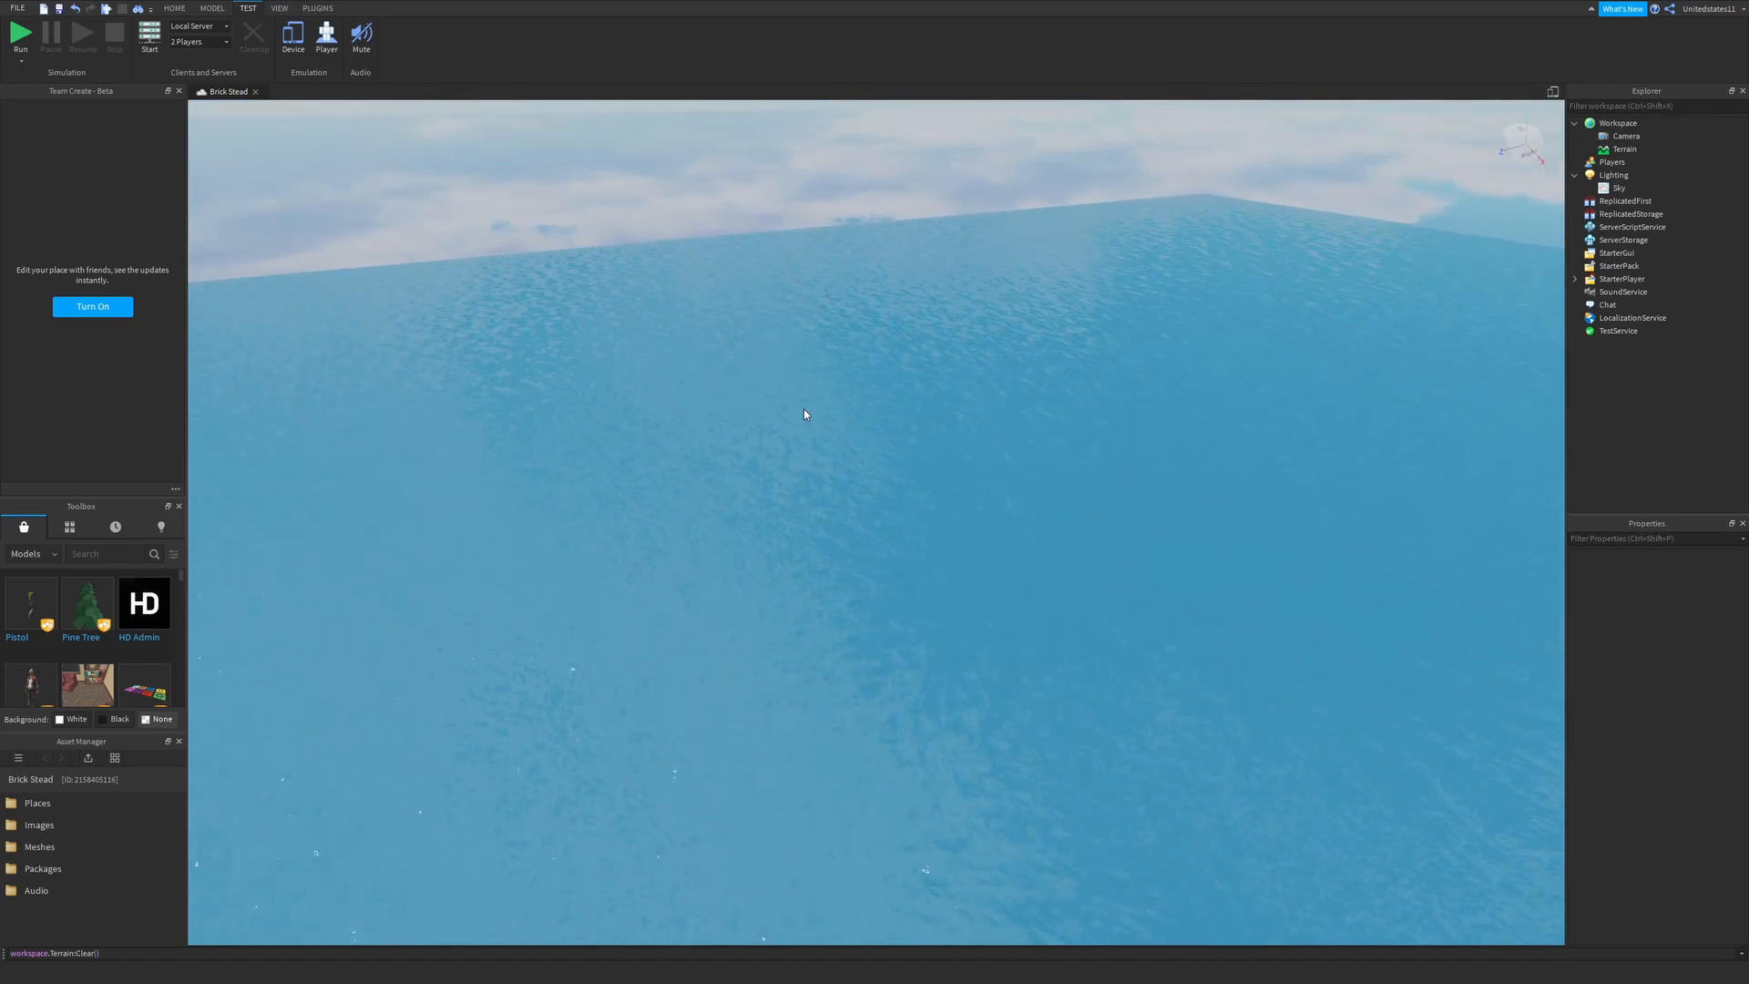
pyautogui.moveTo(774, 434); pyautogui.dragTo(1020, 382, button='right')
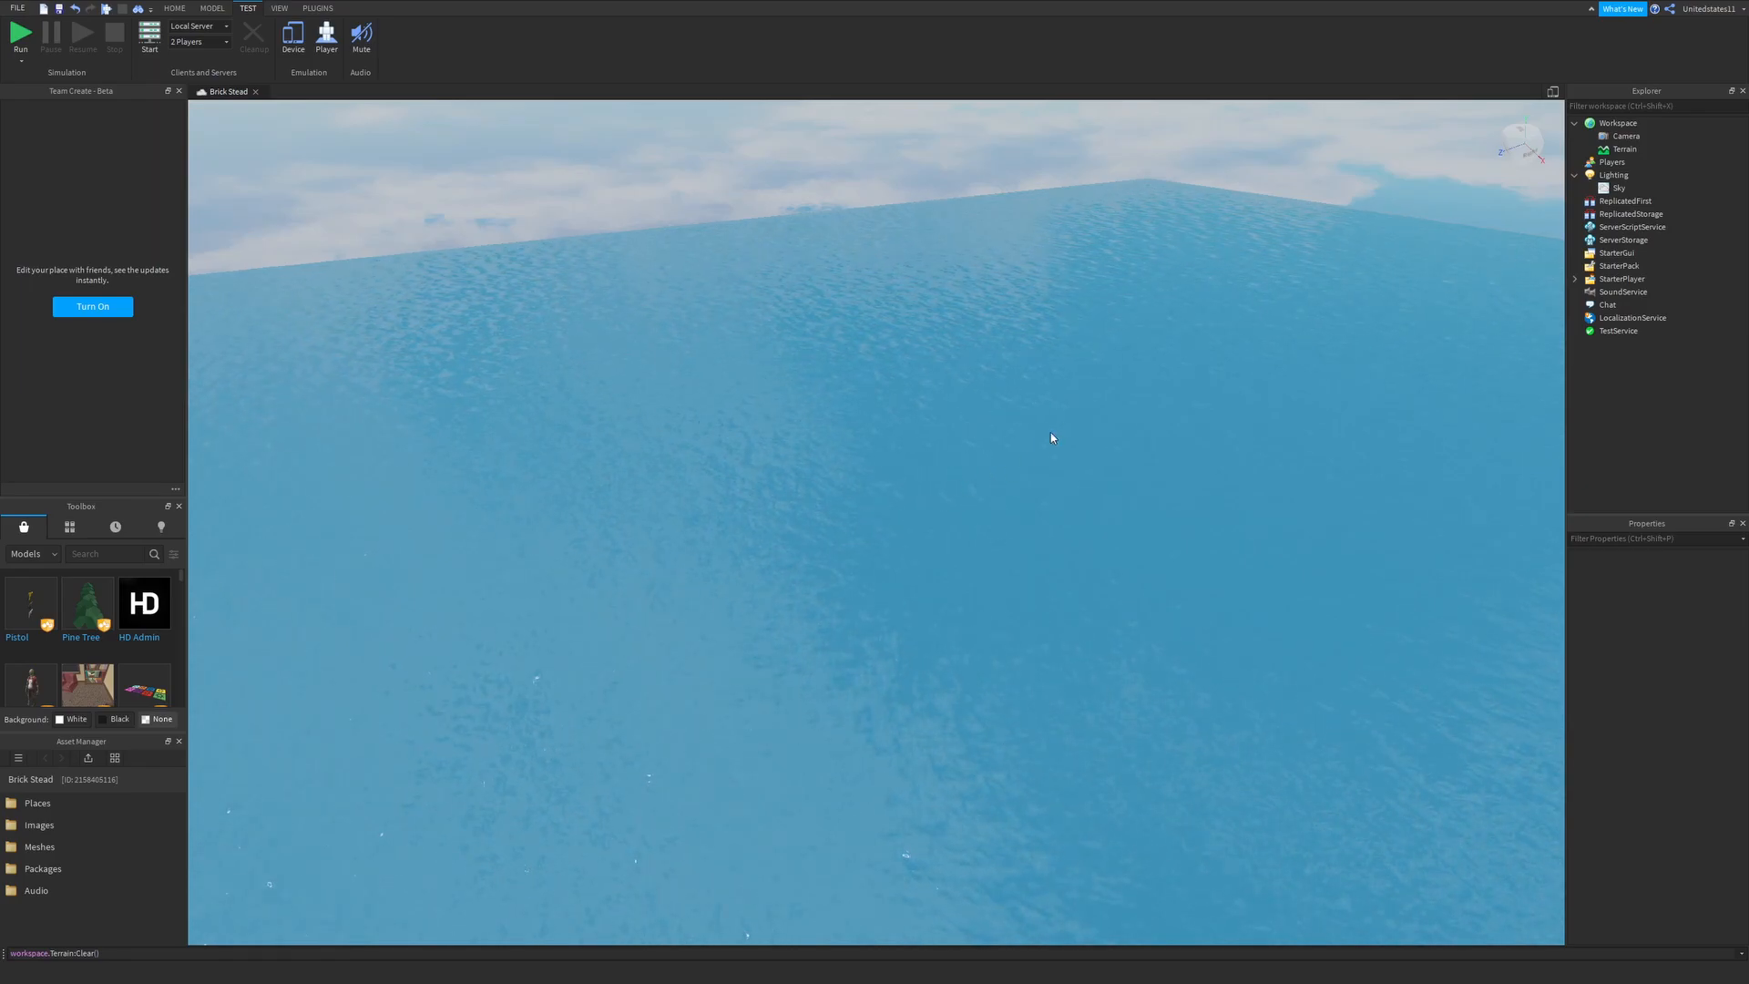
pyautogui.click(1624, 148)
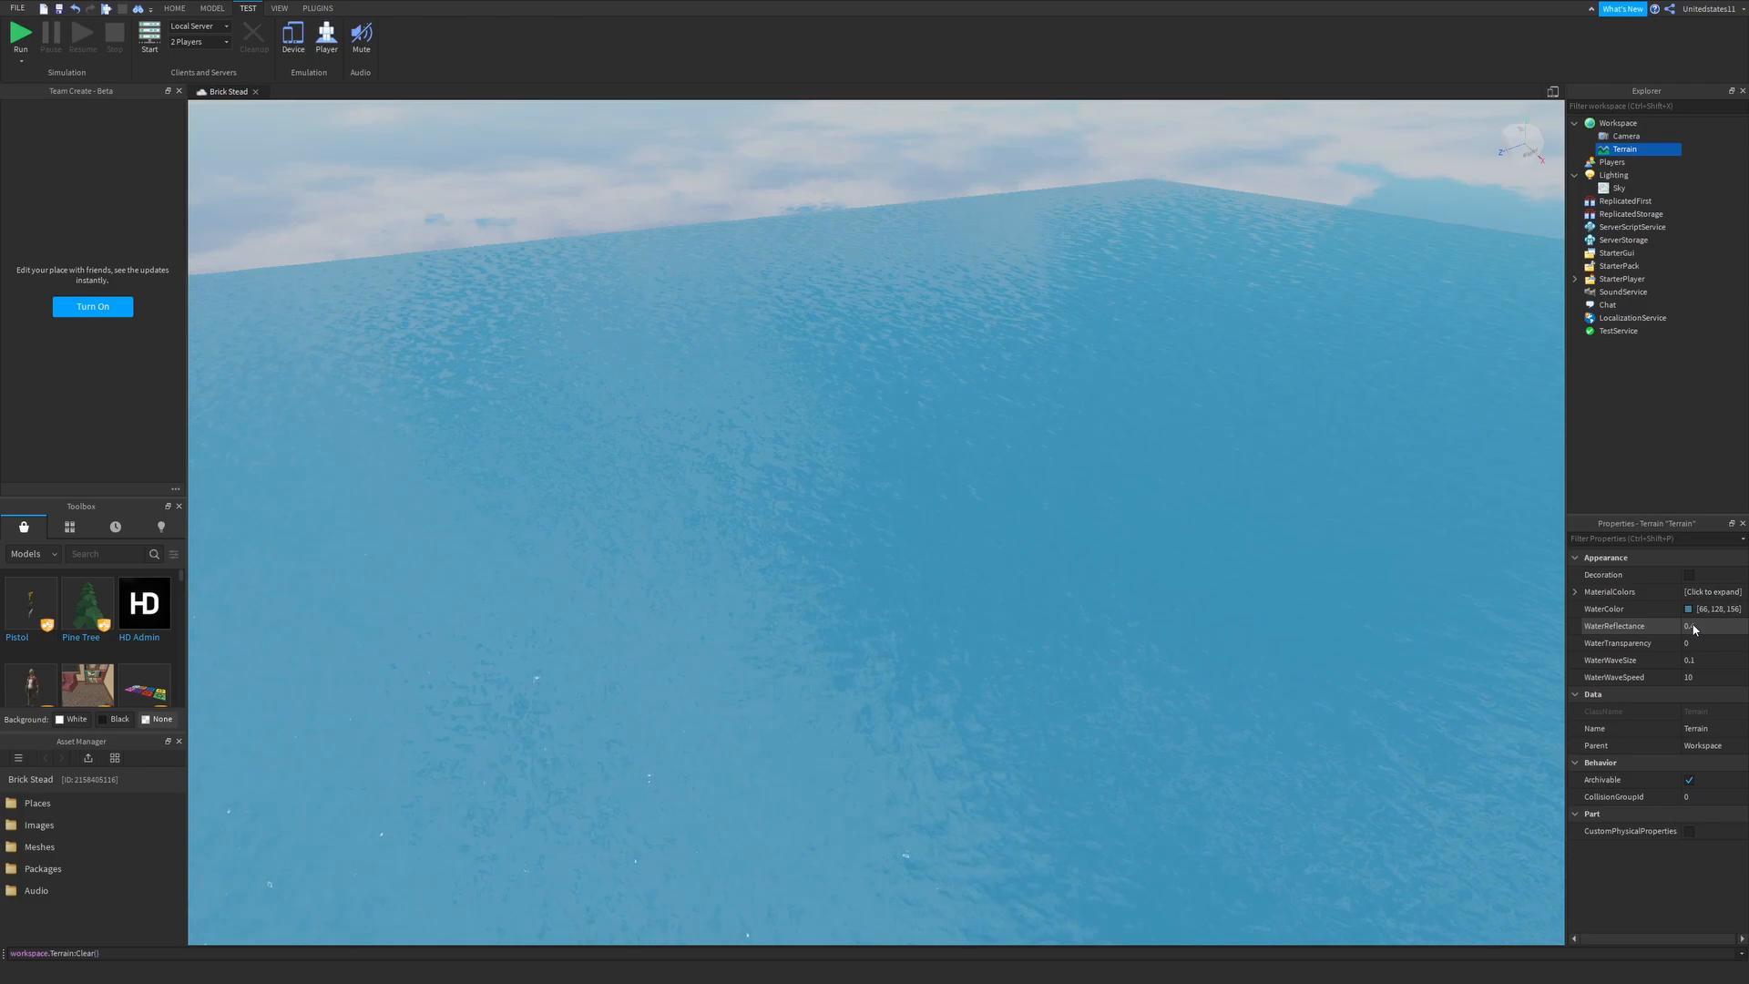
pyautogui.moveTo(1302, 587); pyautogui.dragTo(1303, 587, button='right')
pyautogui.click(1693, 679)
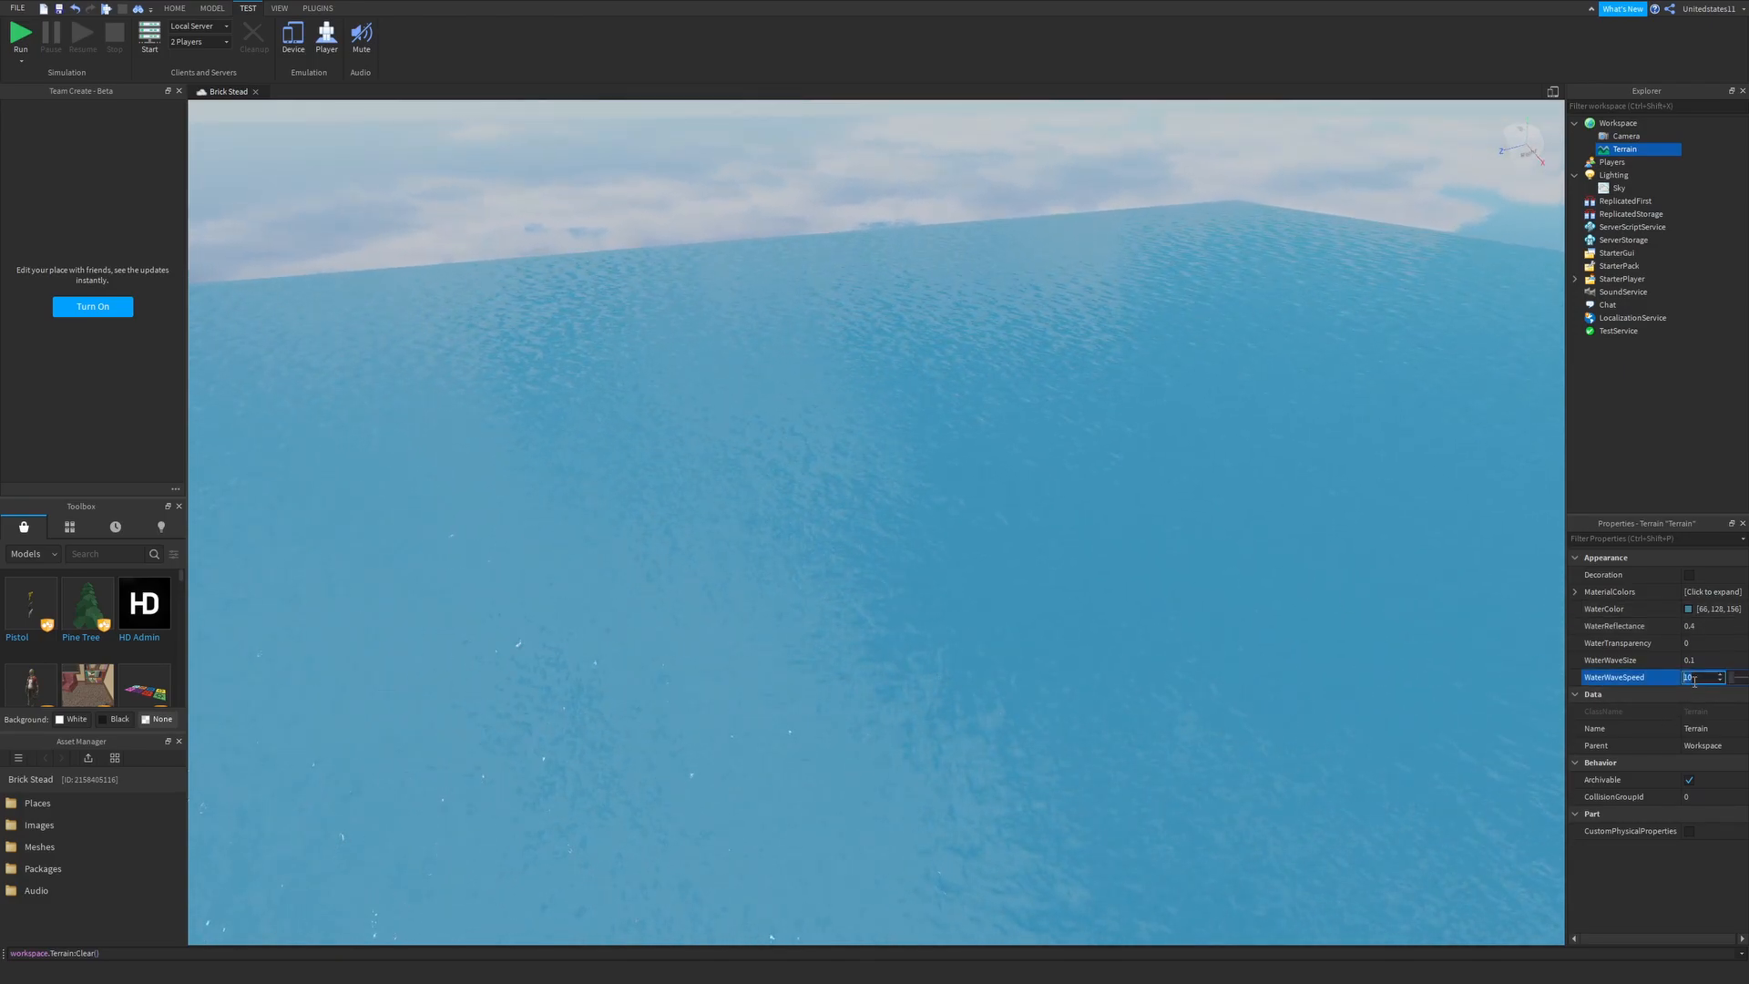
pyautogui.write('0')
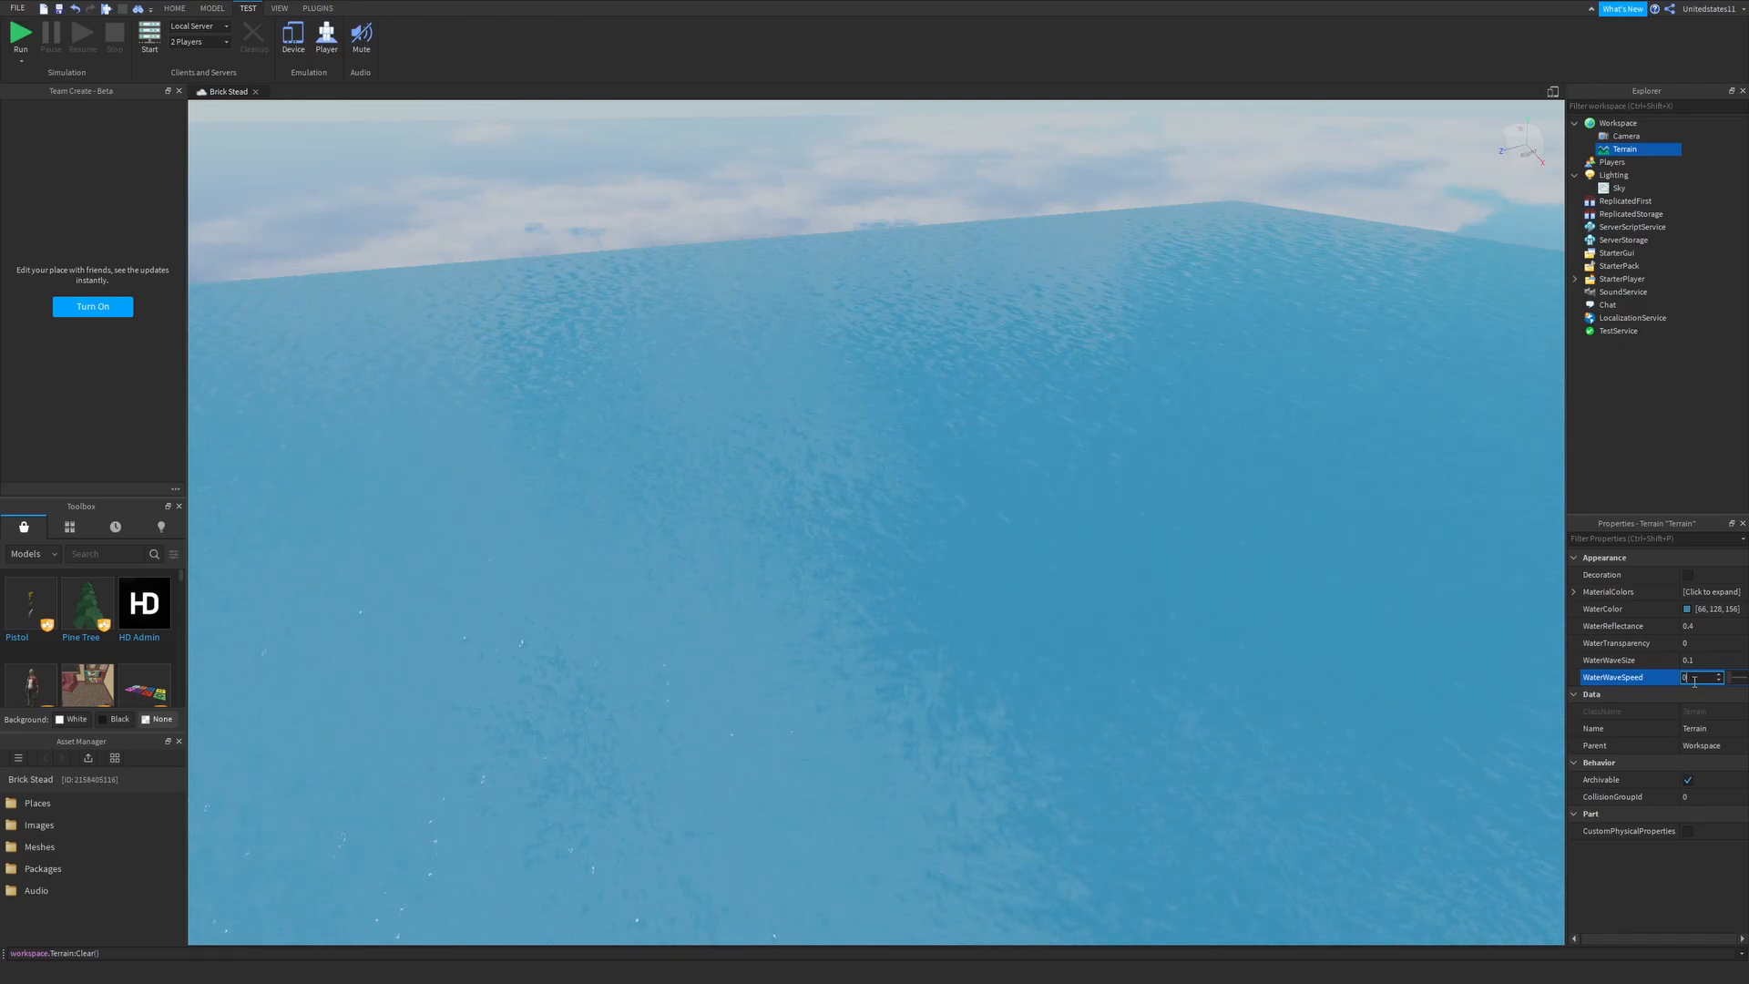
pyautogui.scroll(10, 1293, 507)
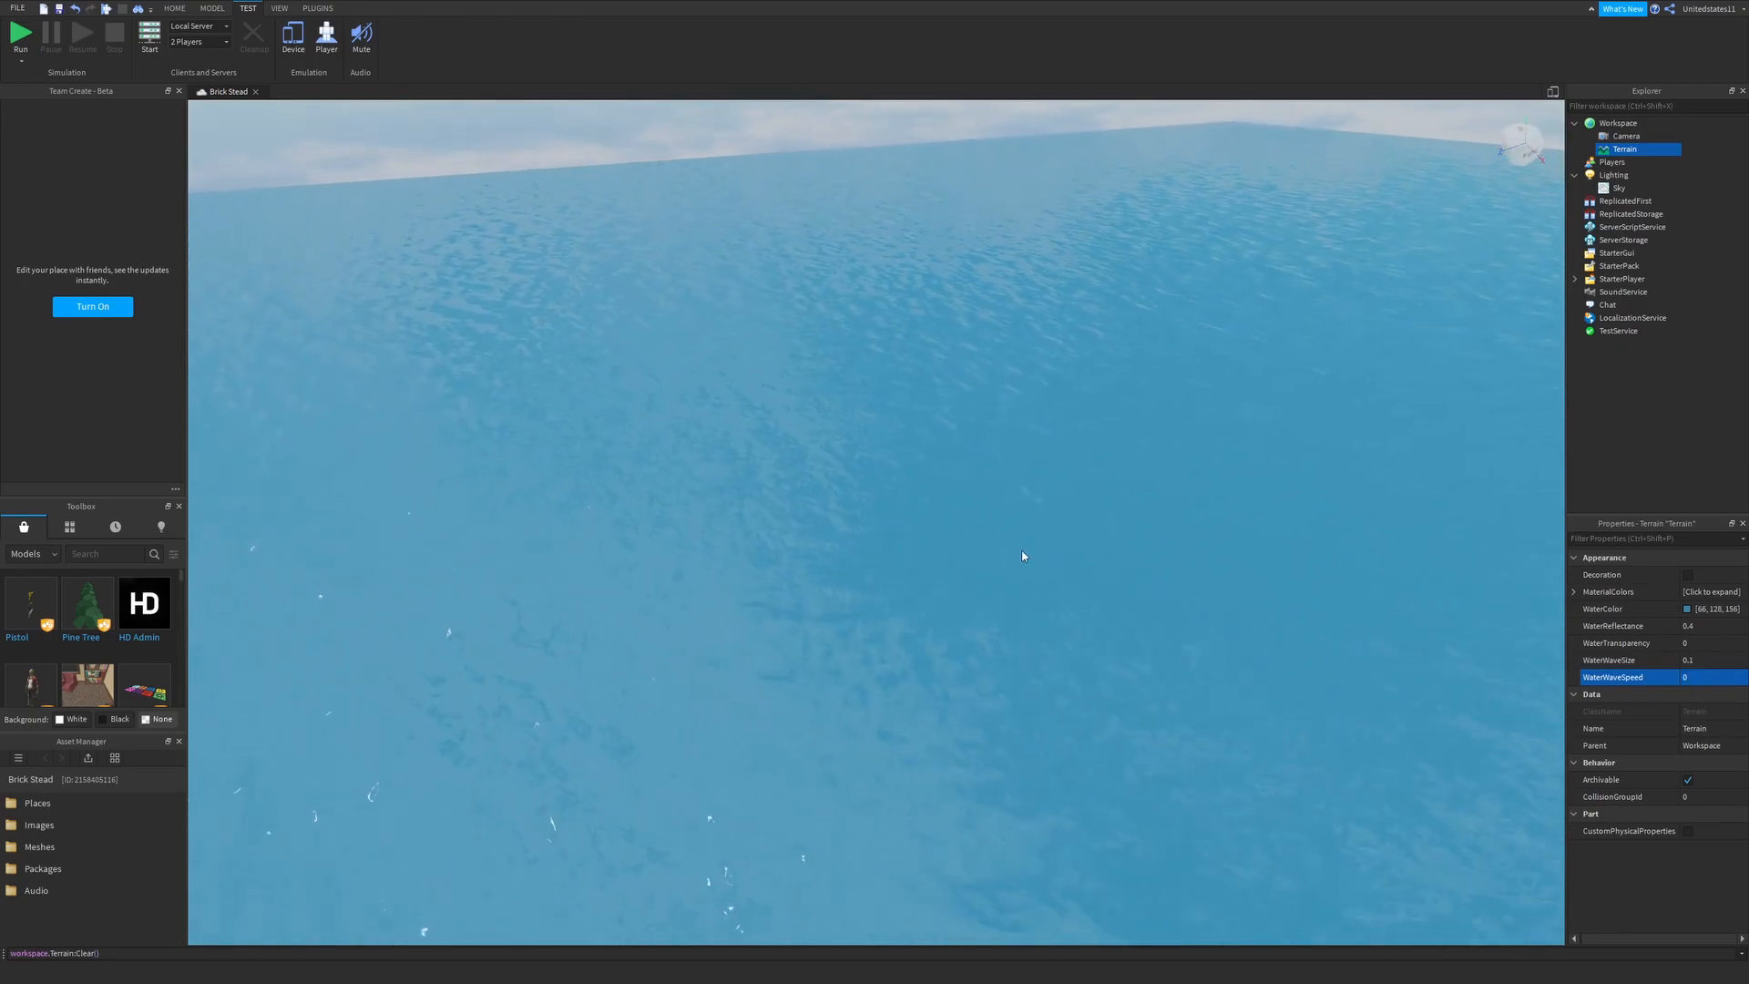
pyautogui.moveTo(953, 527); pyautogui.dragTo(953, 524, button='right')
pyautogui.scroll(-10, 1063, 569)
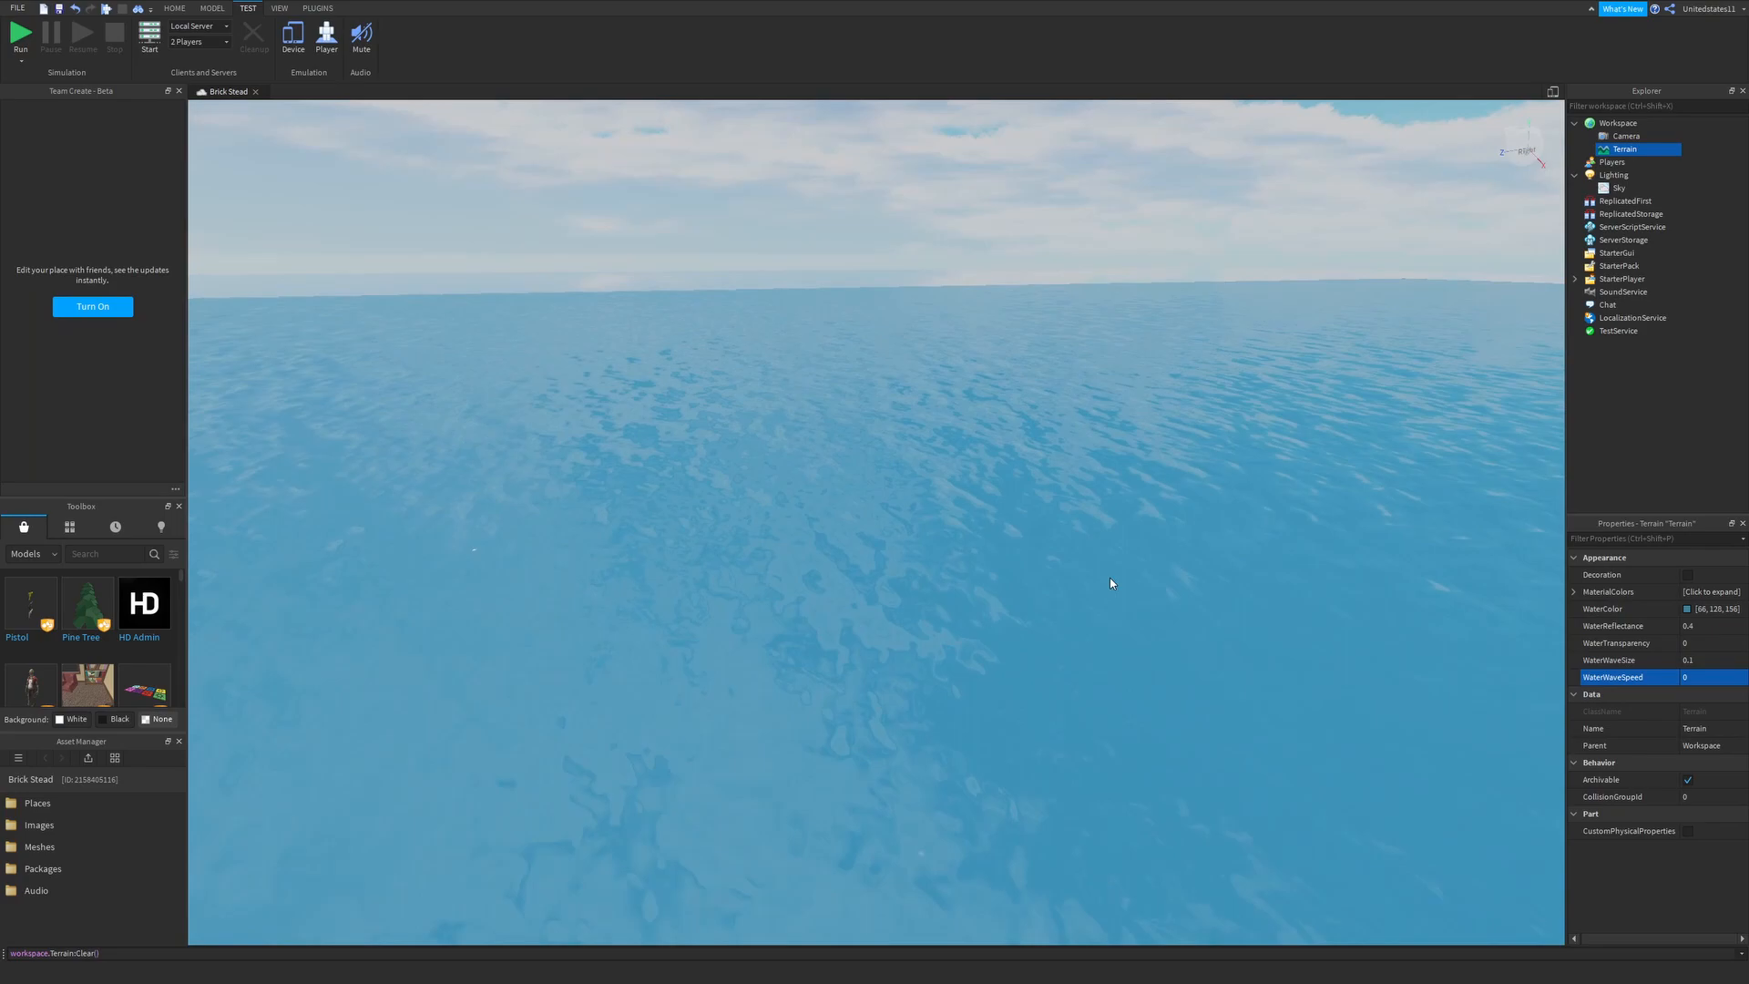
# - Set the terrain's WaterWaveSize to 0 and its WaterReflectance to 0.35
pyautogui.click(1708, 660)
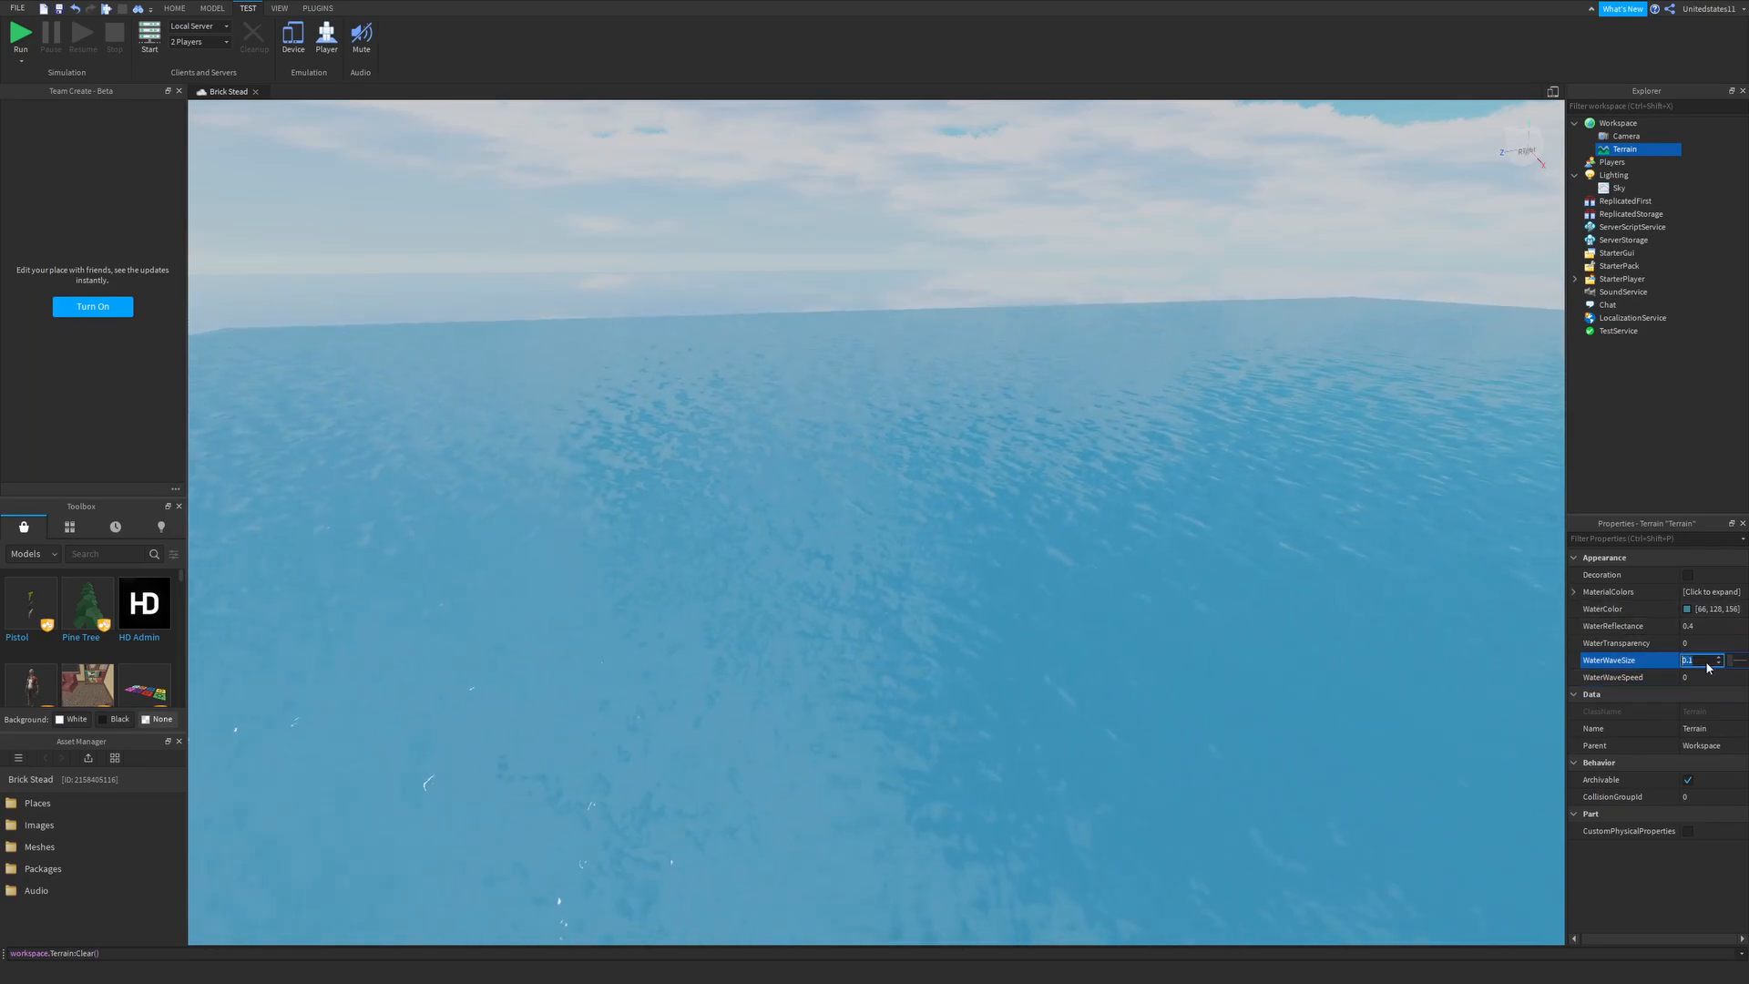
pyautogui.write('0')
pyautogui.press('Return')
pyautogui.click(1702, 627)
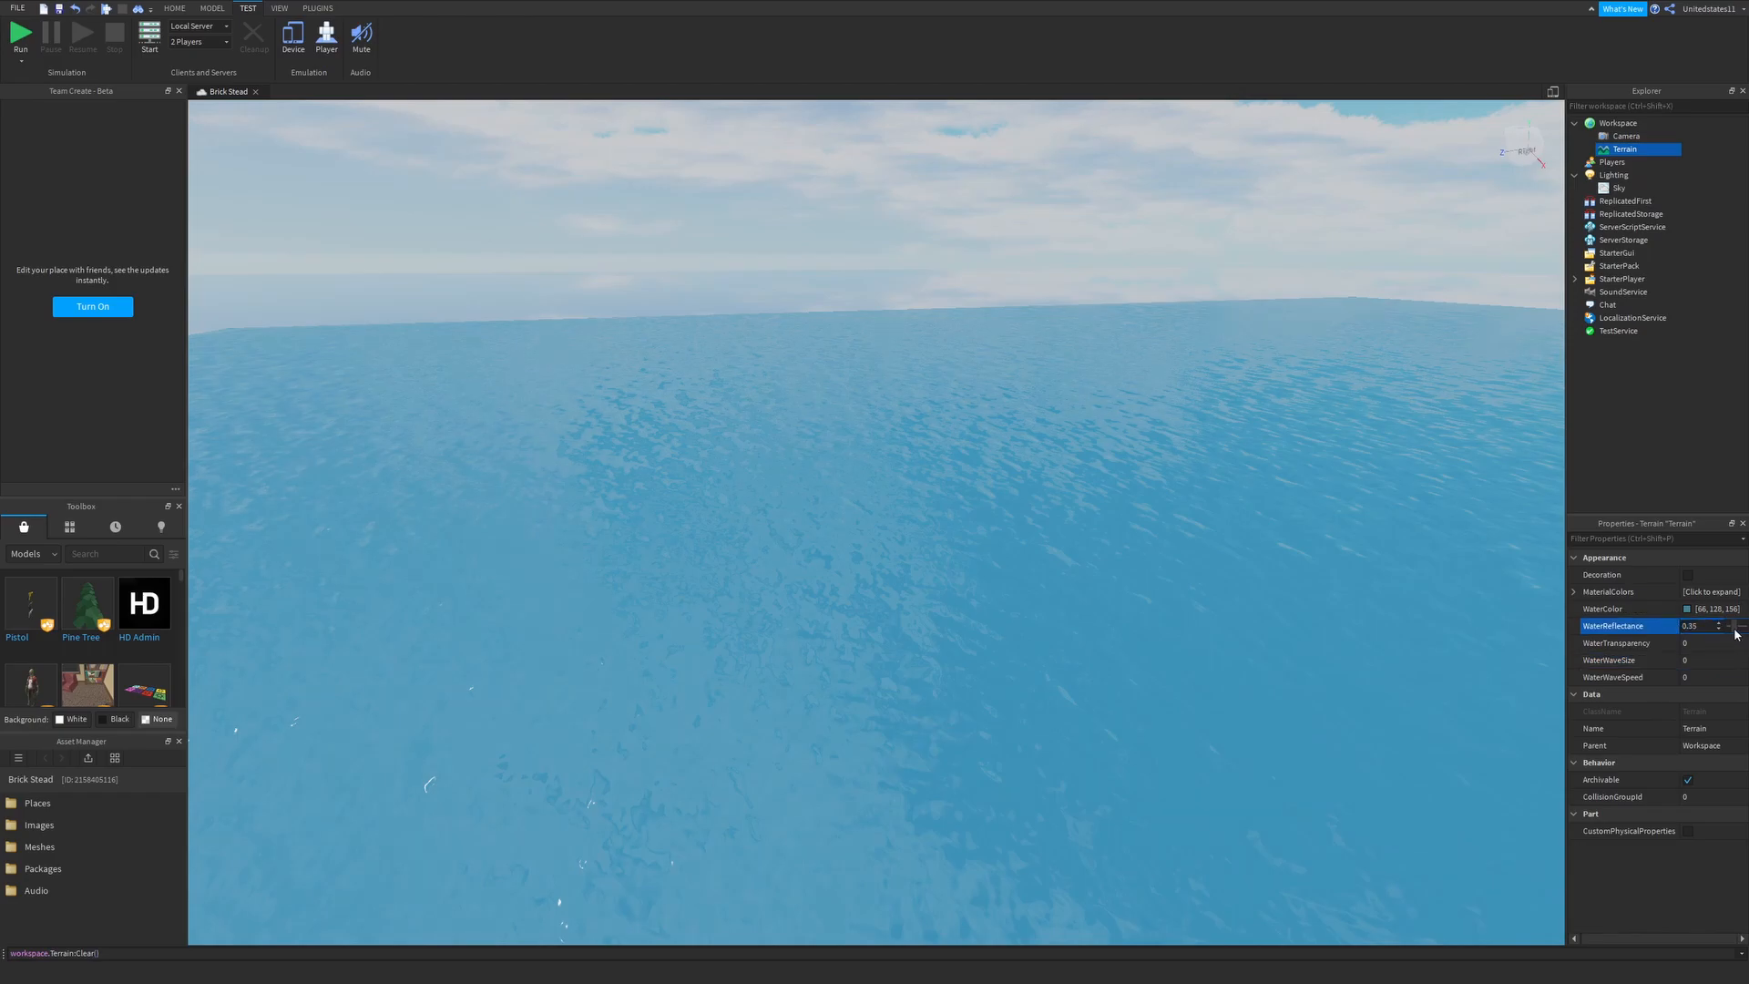
pyautogui.moveTo(1738, 634); pyautogui.dragTo(1736, 634)
pyautogui.click(1722, 622)
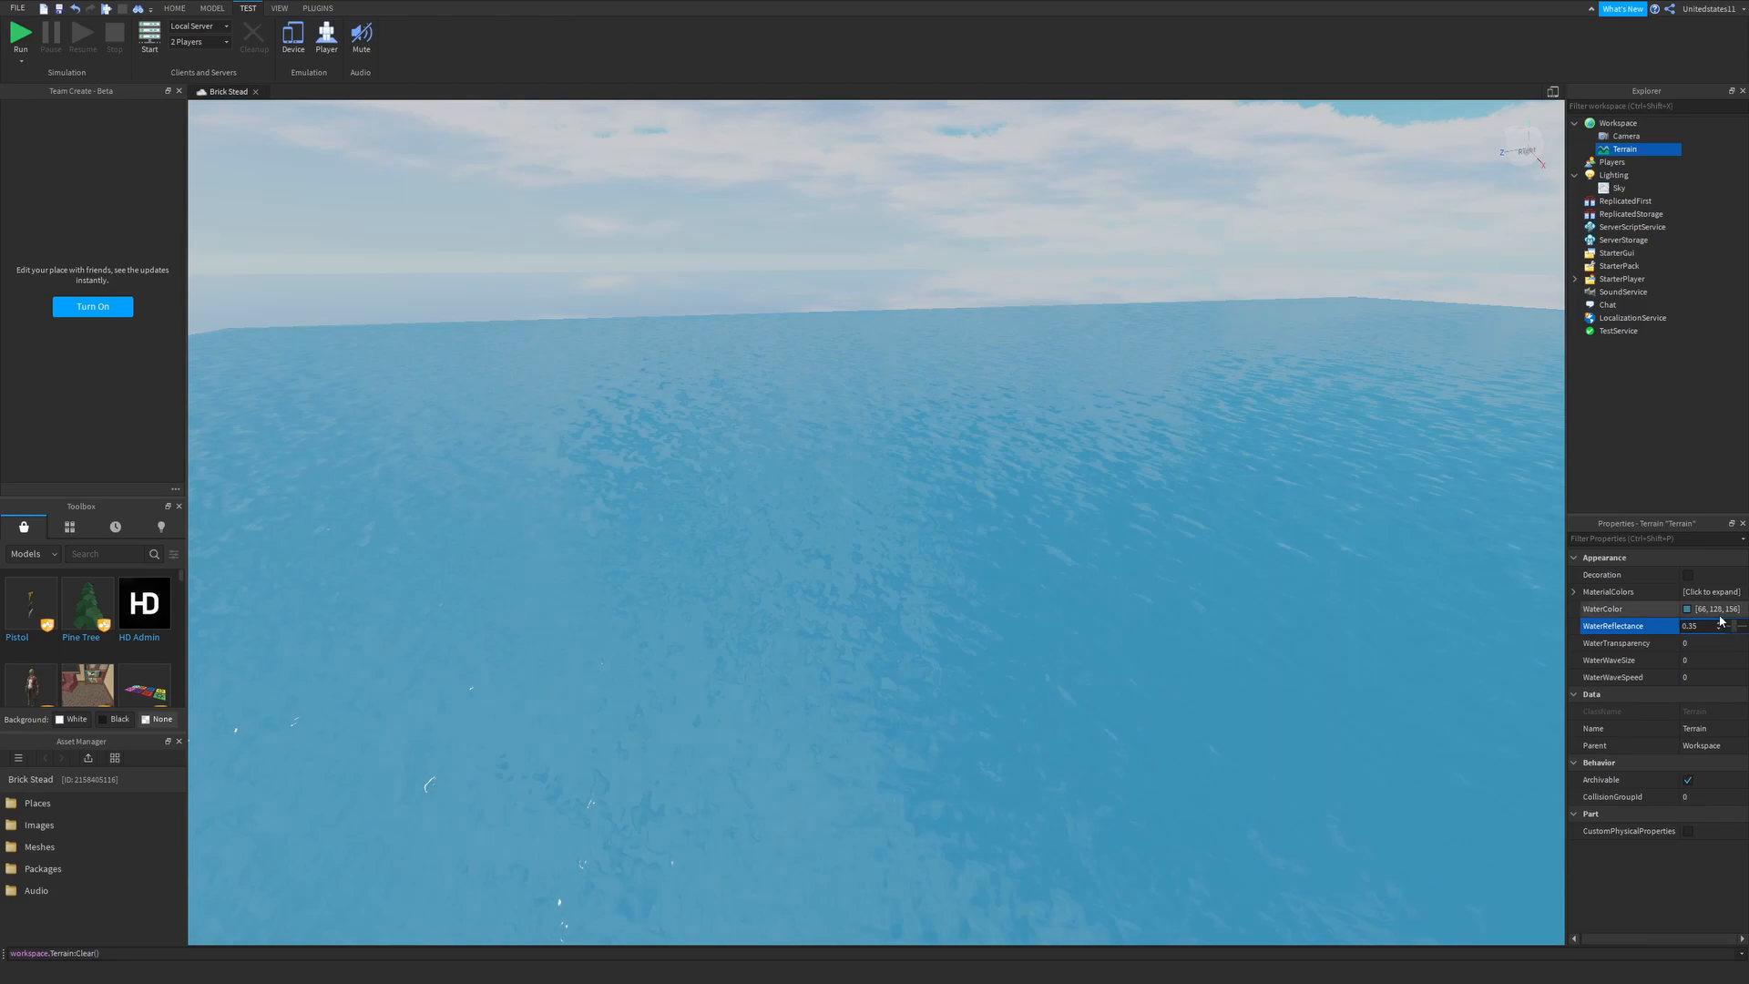
# - Change the terrain's WaterColor to the greyish blue 119, 142, 167
pyautogui.click(1703, 613)
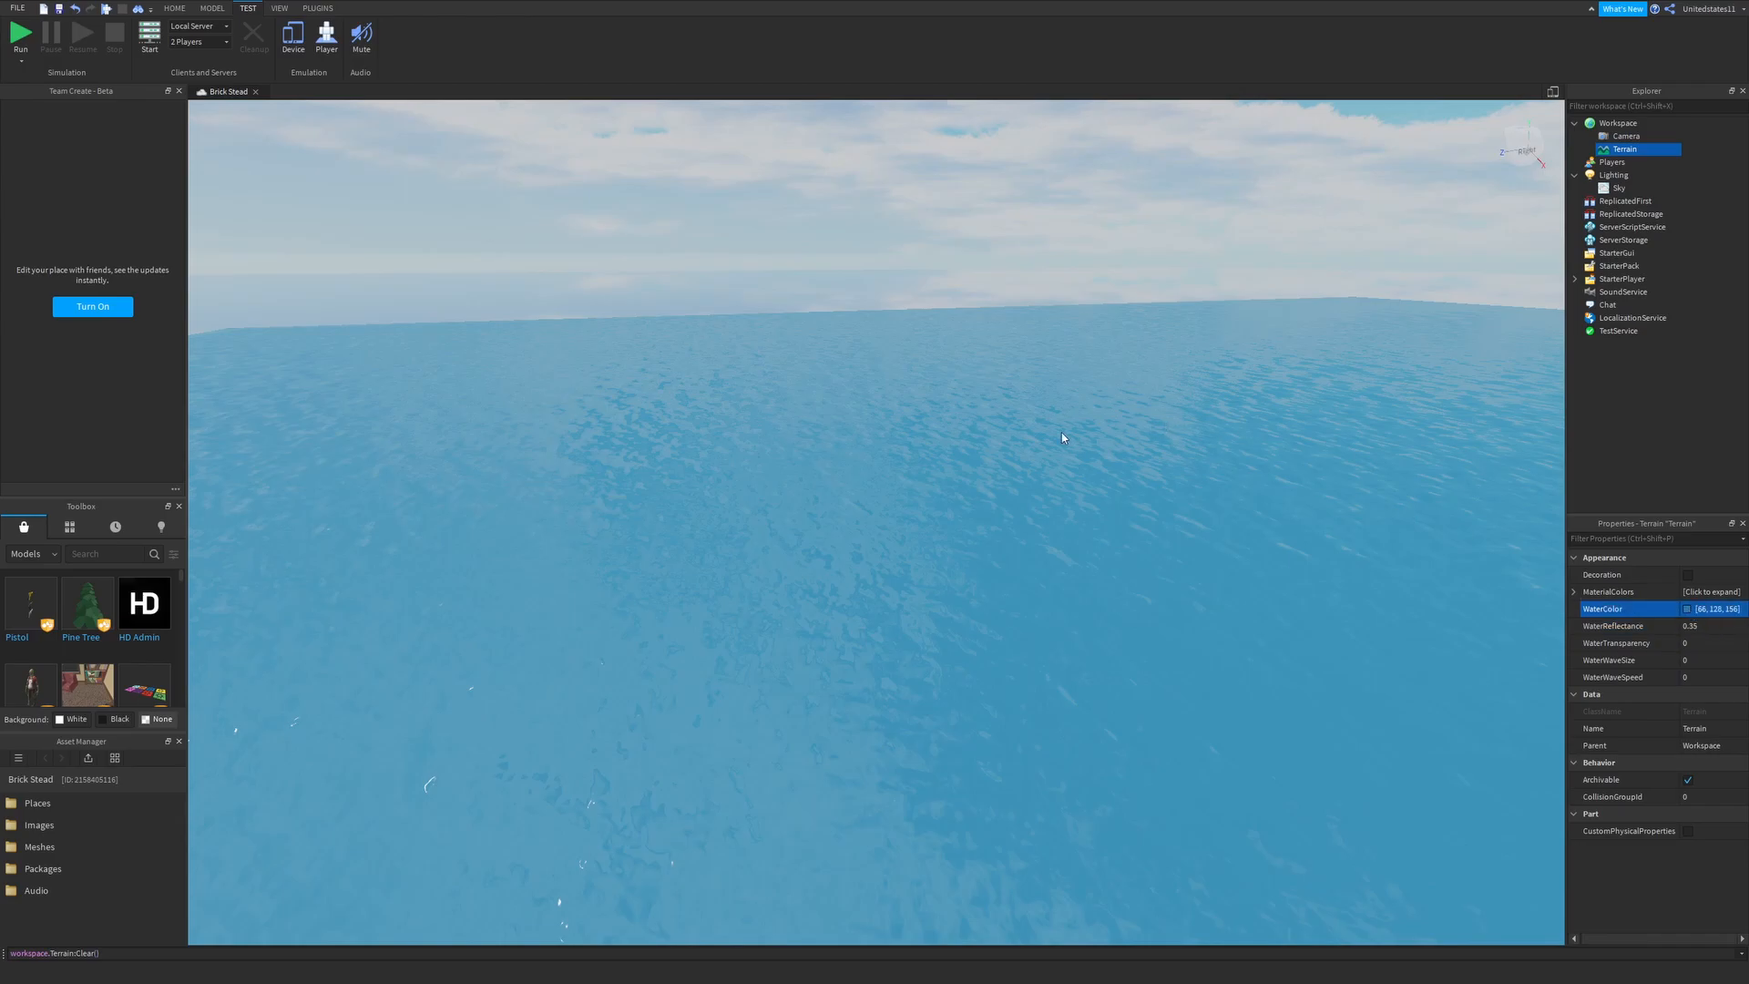
pyautogui.moveTo(929, 449); pyautogui.dragTo(929, 464)
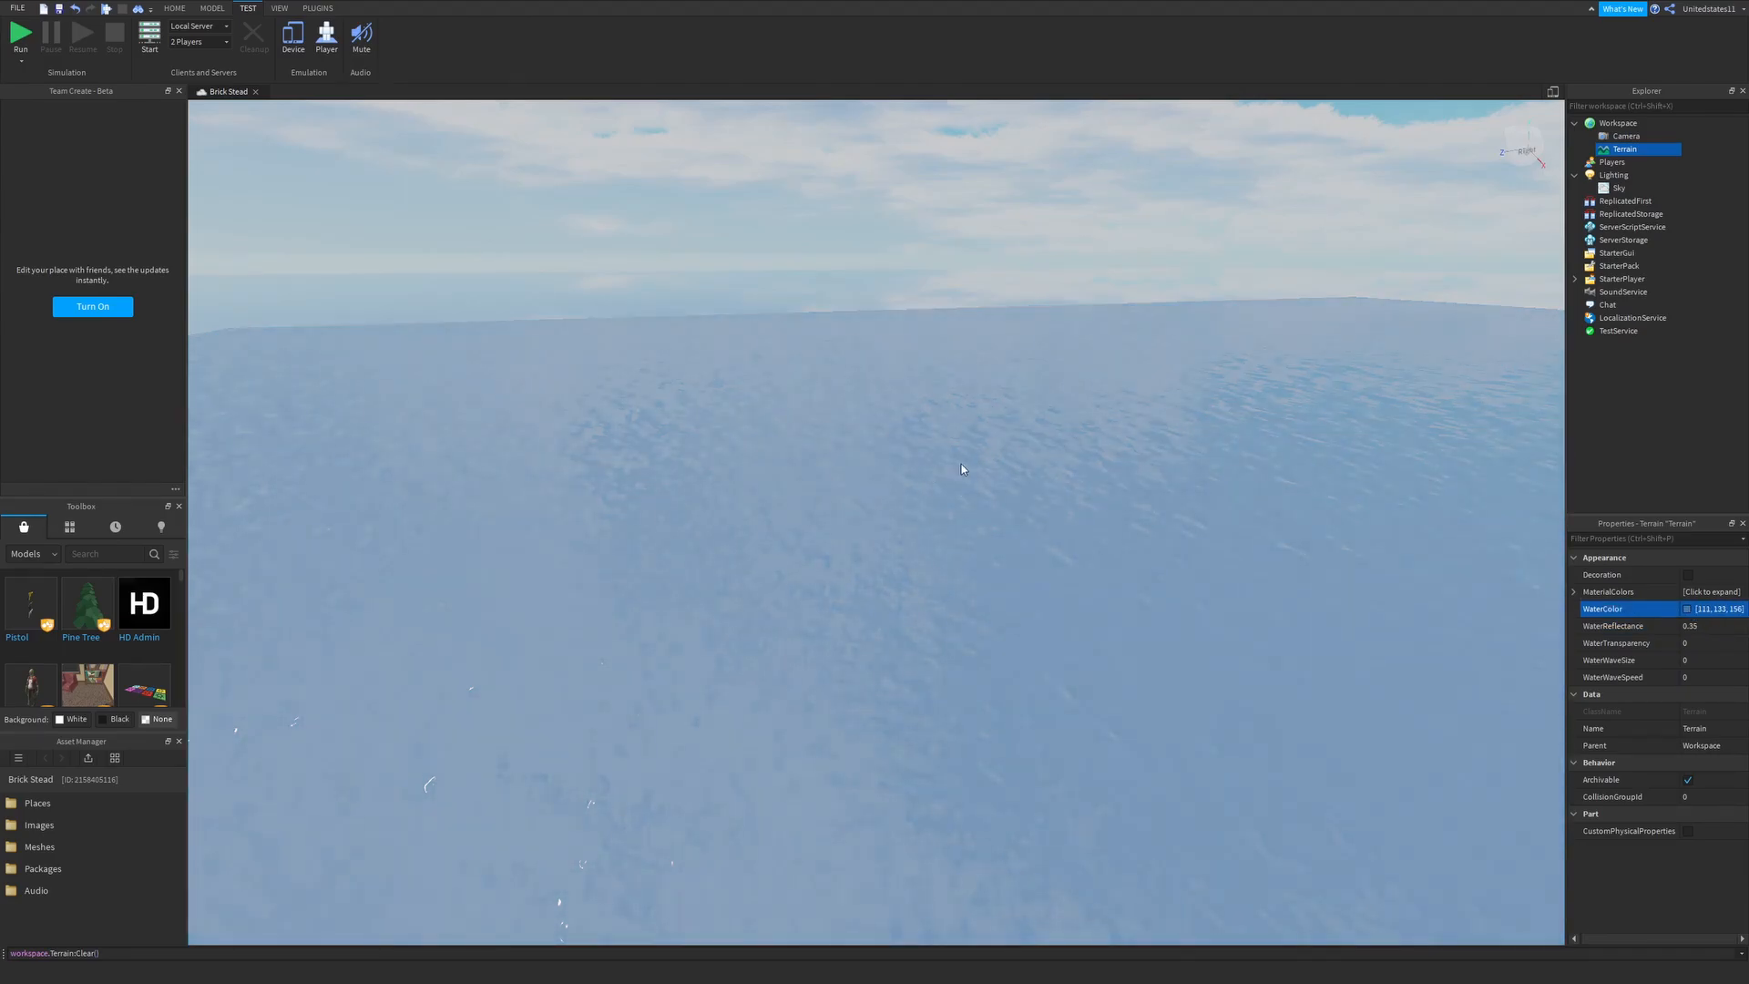
pyautogui.moveTo(1039, 422); pyautogui.dragTo(1040, 415)
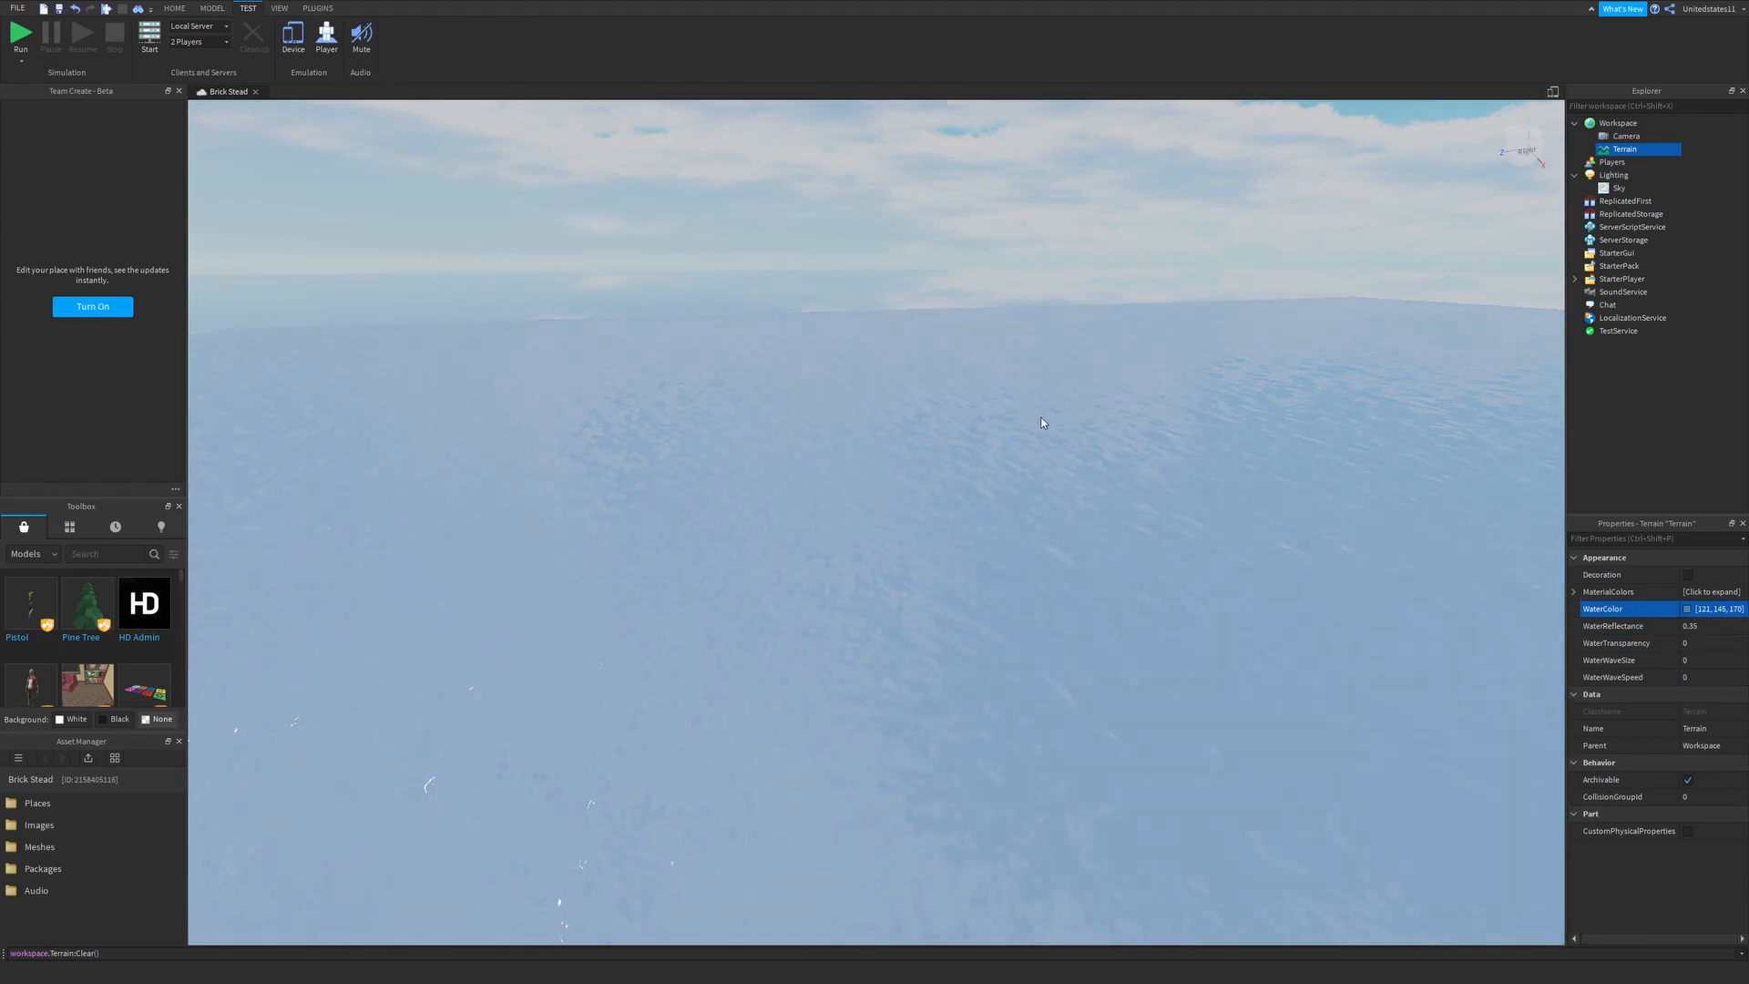
pyautogui.moveTo(969, 615); pyautogui.dragTo(822, 374, button='right')
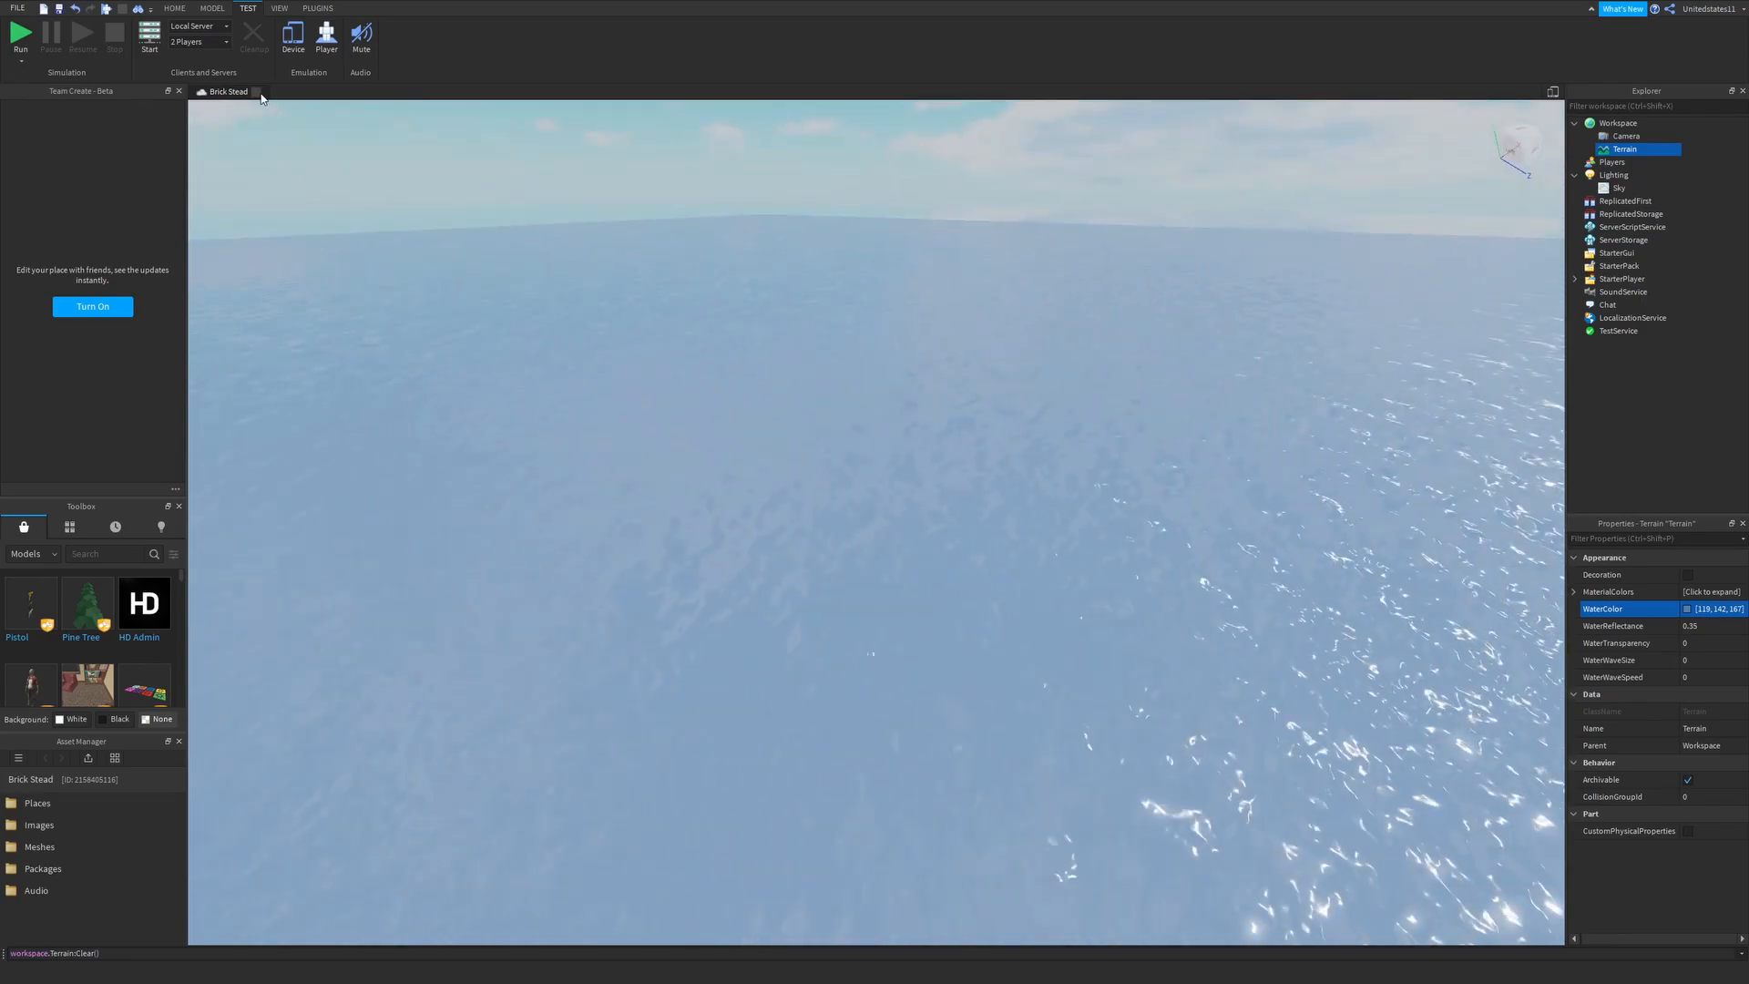
# - Play-test the place from the current camera position to view the water with the character, and stop the test
pyautogui.click(54, 92)
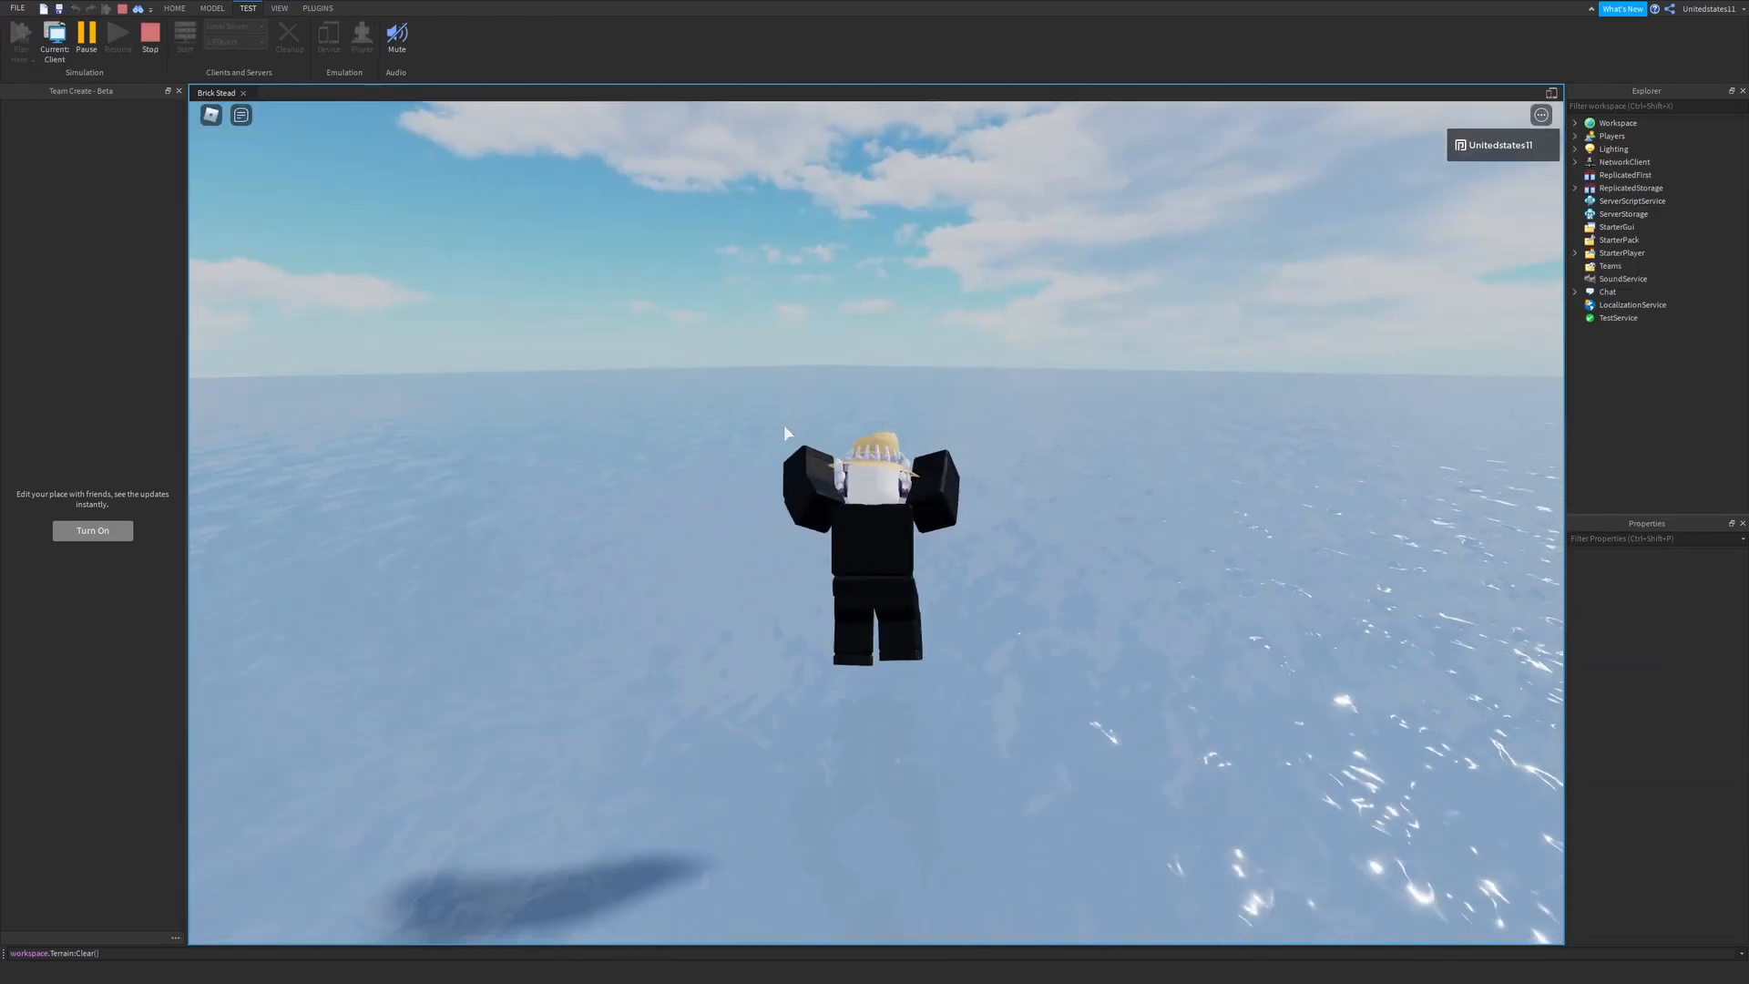
pyautogui.scroll(-3, 783, 424)
pyautogui.moveTo(784, 424); pyautogui.dragTo(767, 474, button='right')
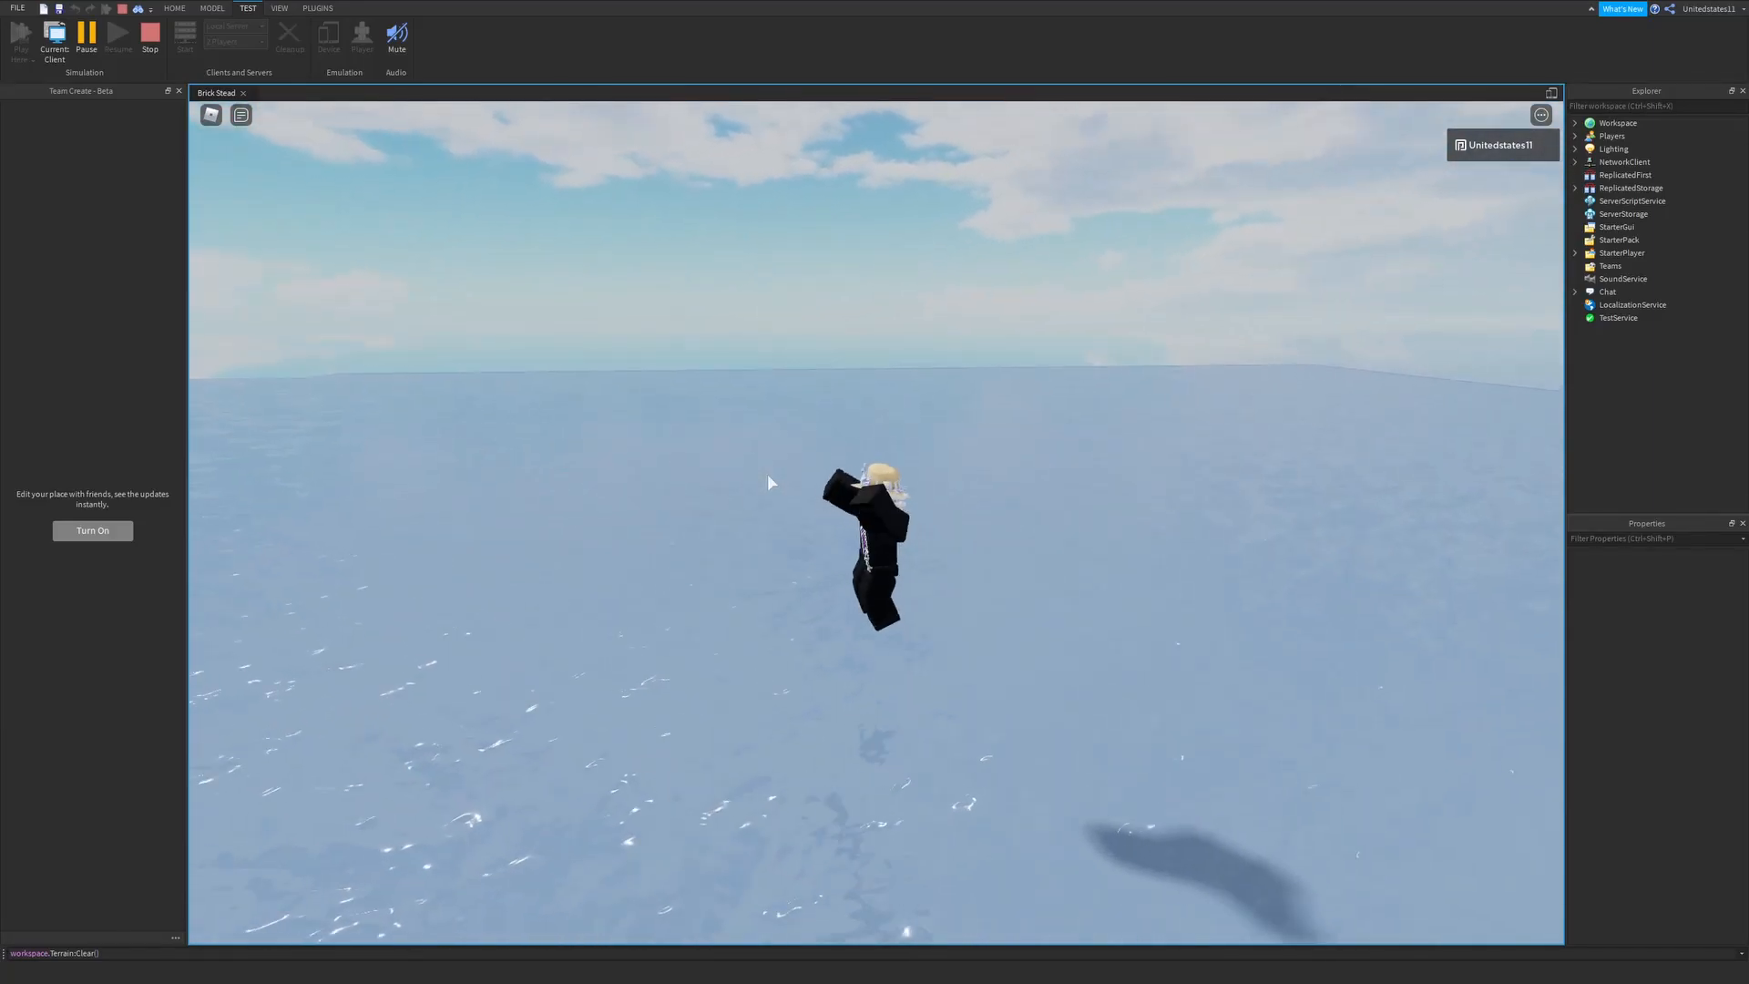
pyautogui.hotkey('shift', 'F5')
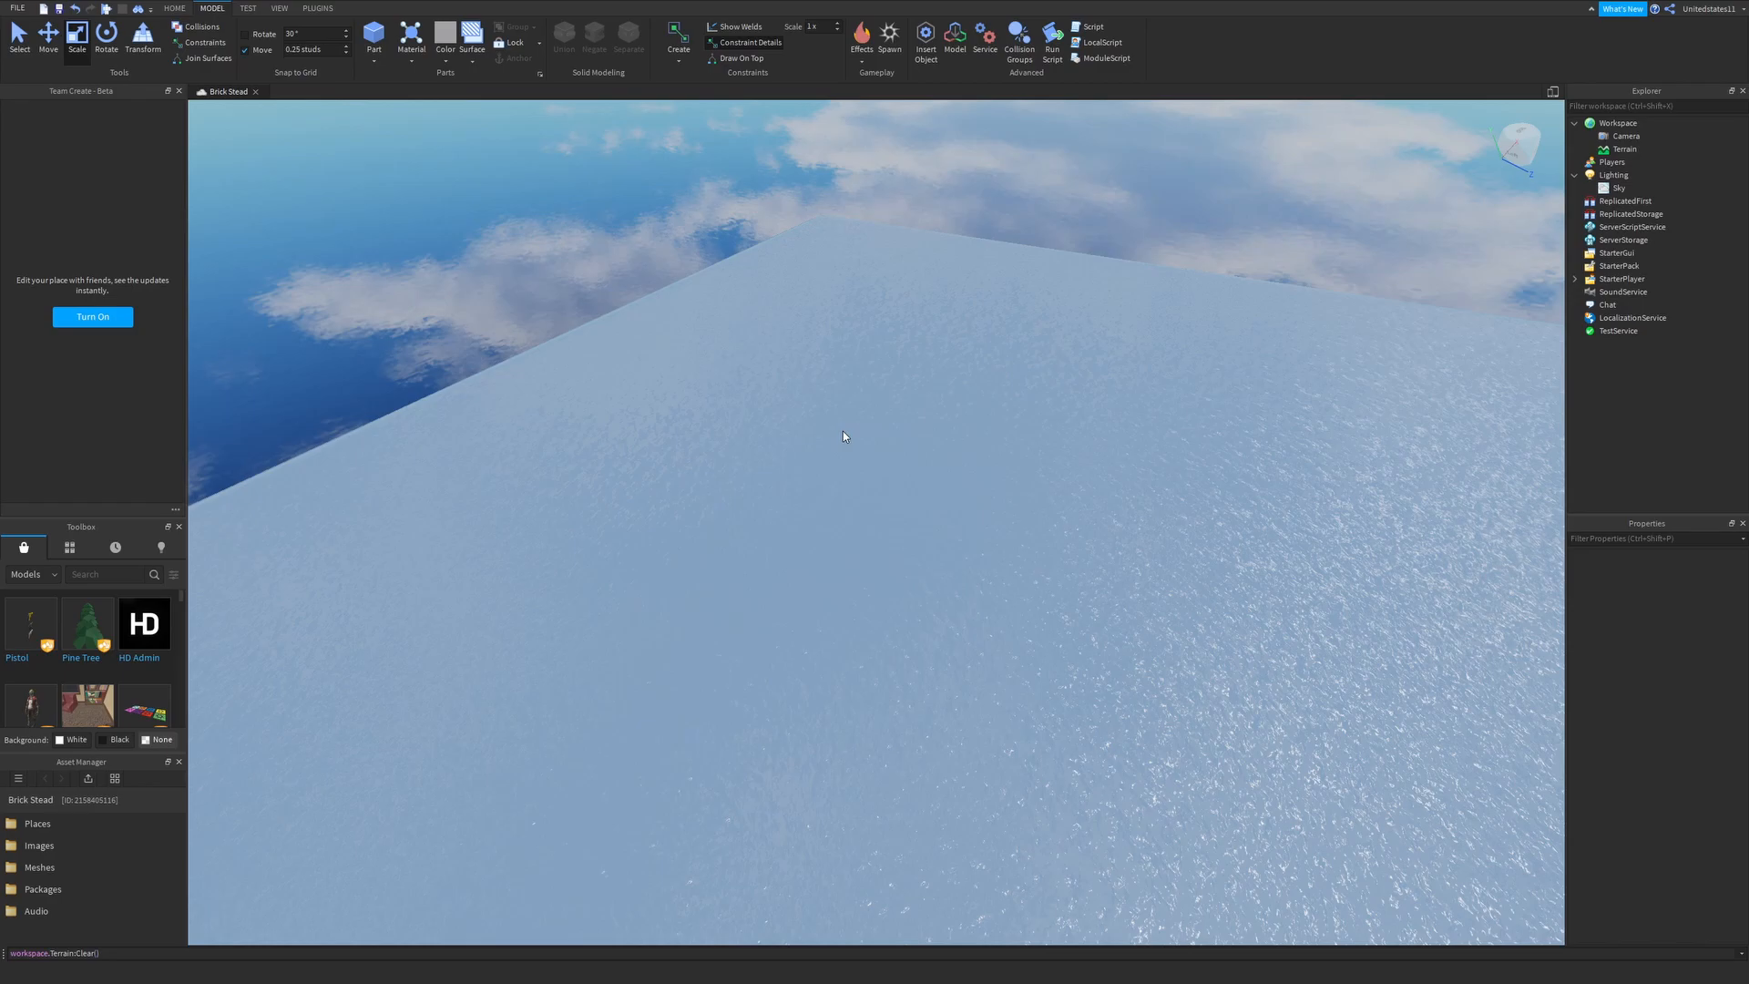
# - Examine the water block's surface and edges from several angles
pyautogui.moveTo(829, 426); pyautogui.dragTo(828, 421, button='right')
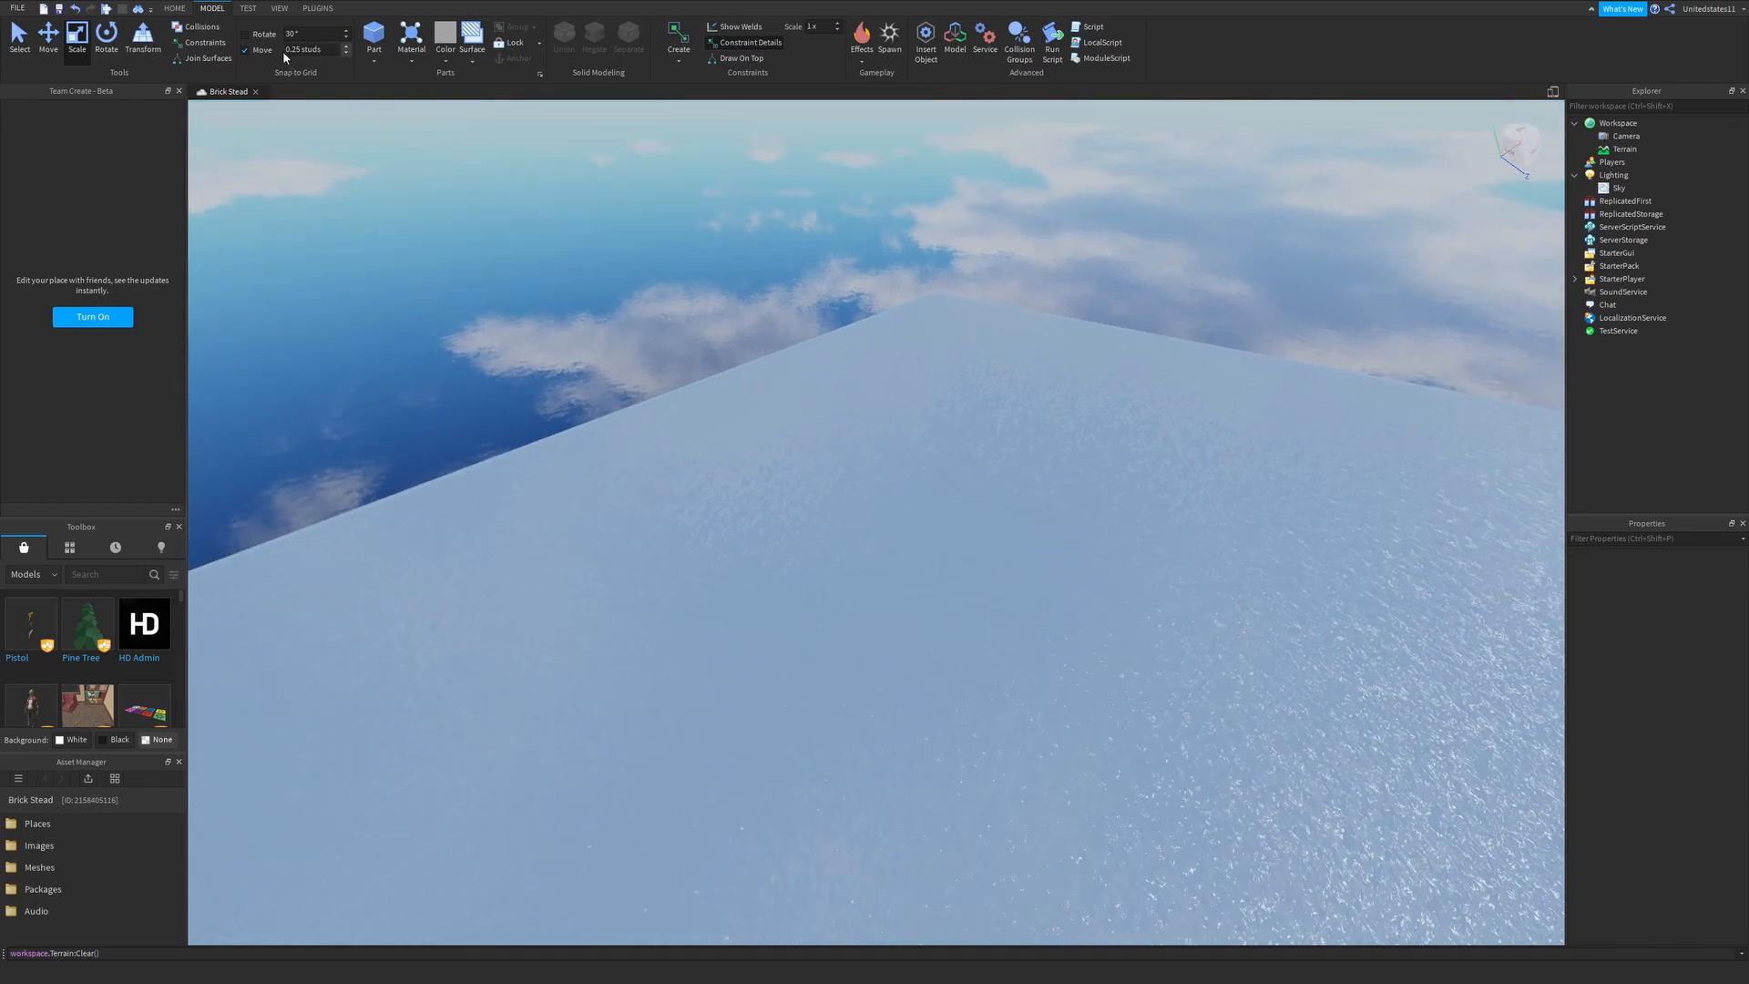
pyautogui.click(248, 9)
pyautogui.moveTo(489, 246)
pyautogui.mouseDown(button='right')
pyautogui.moveTo(555, 280)
pyautogui.moveTo(510, 255)
pyautogui.mouseUp(button='right')
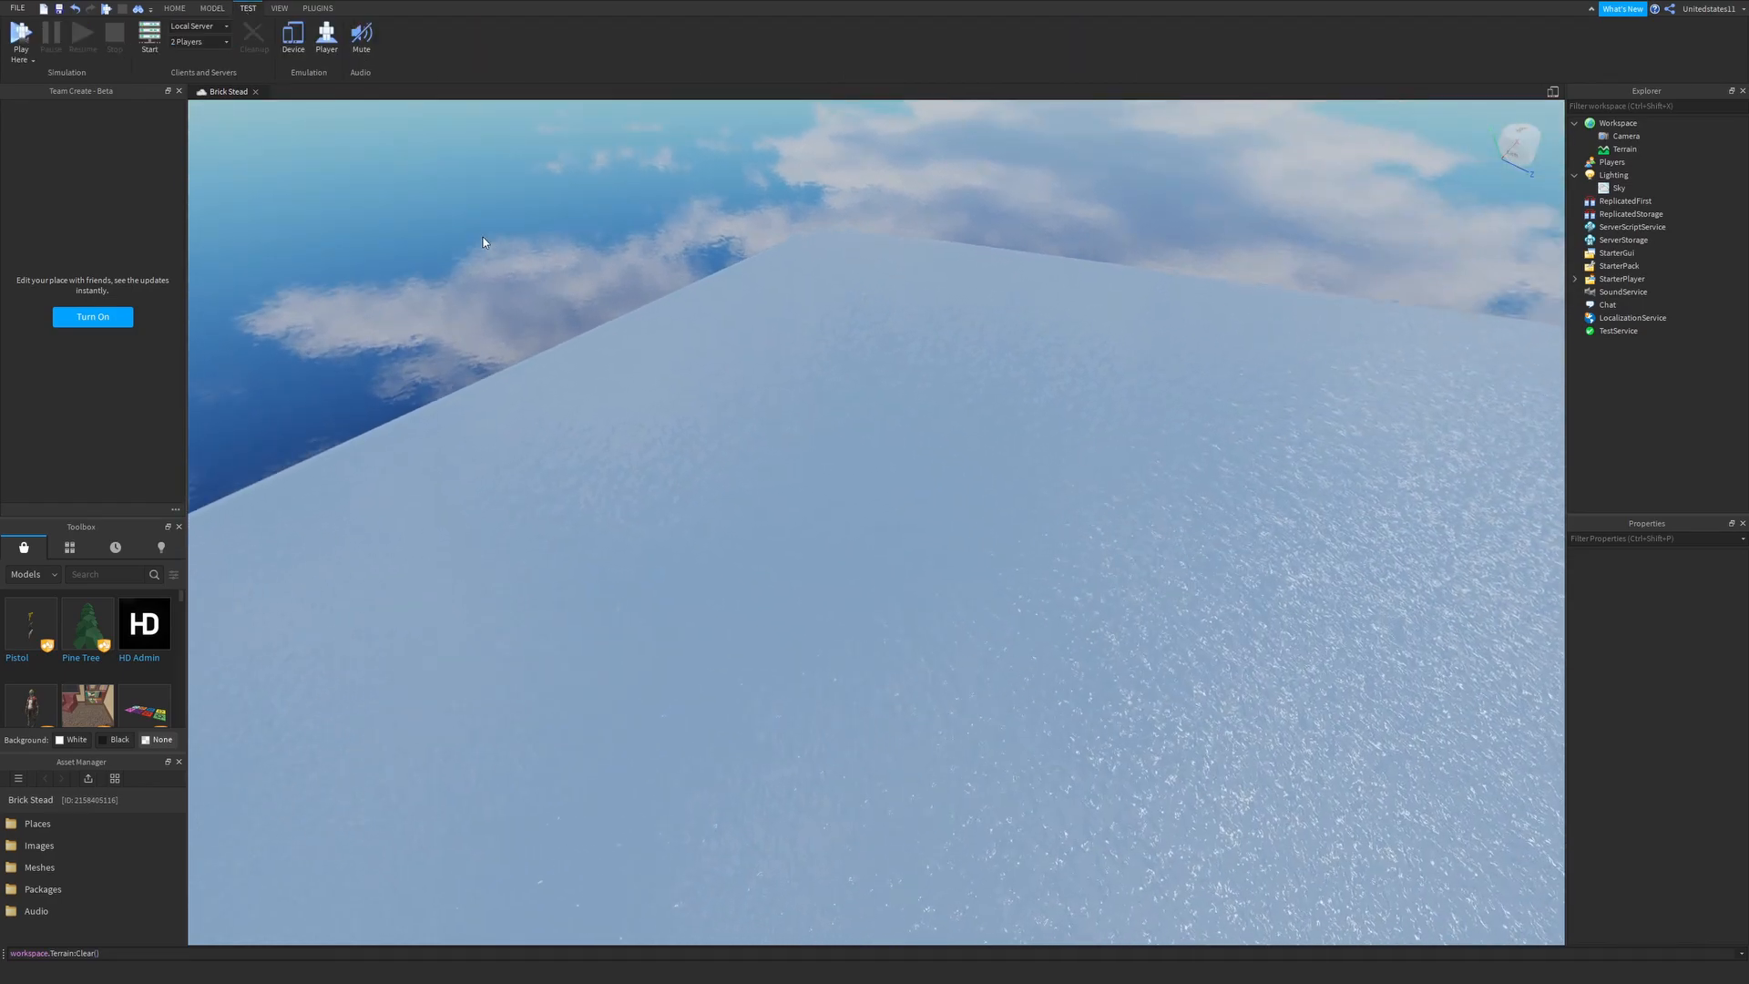
pyautogui.click(36, 60)
pyautogui.moveTo(780, 519); pyautogui.dragTo(983, 603, button='right')
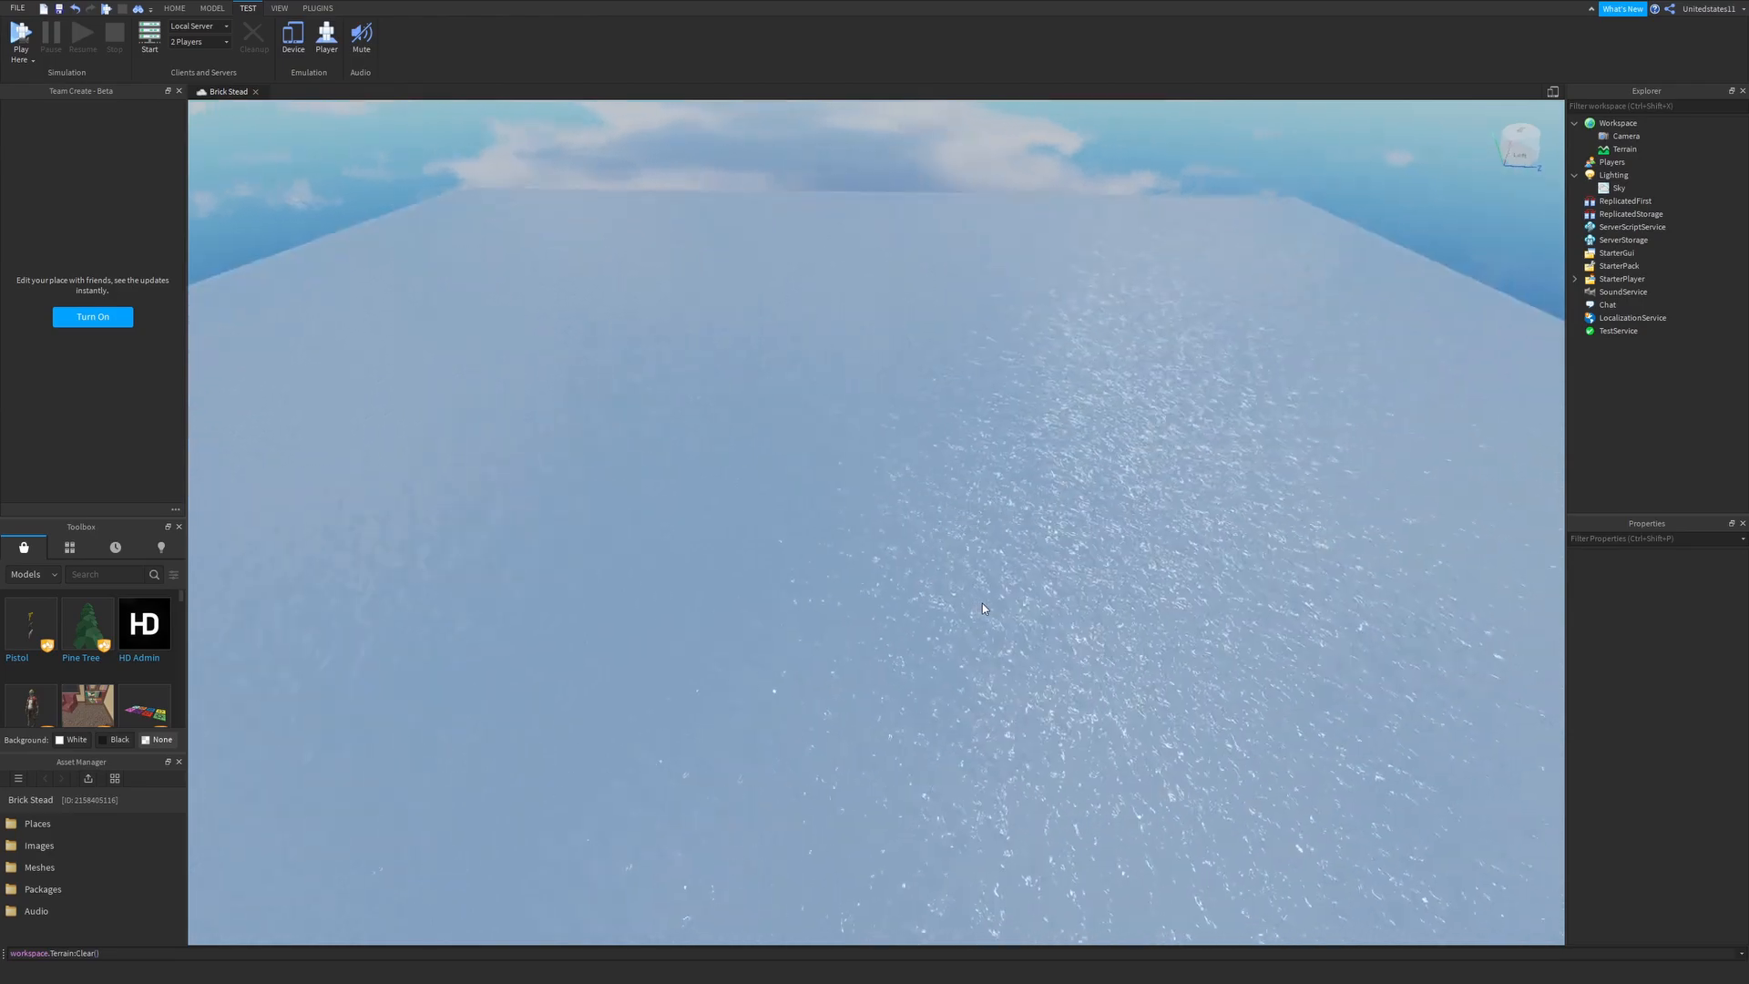
pyautogui.press('w')
pyautogui.moveTo(888, 467); pyautogui.dragTo(887, 466, button='right')
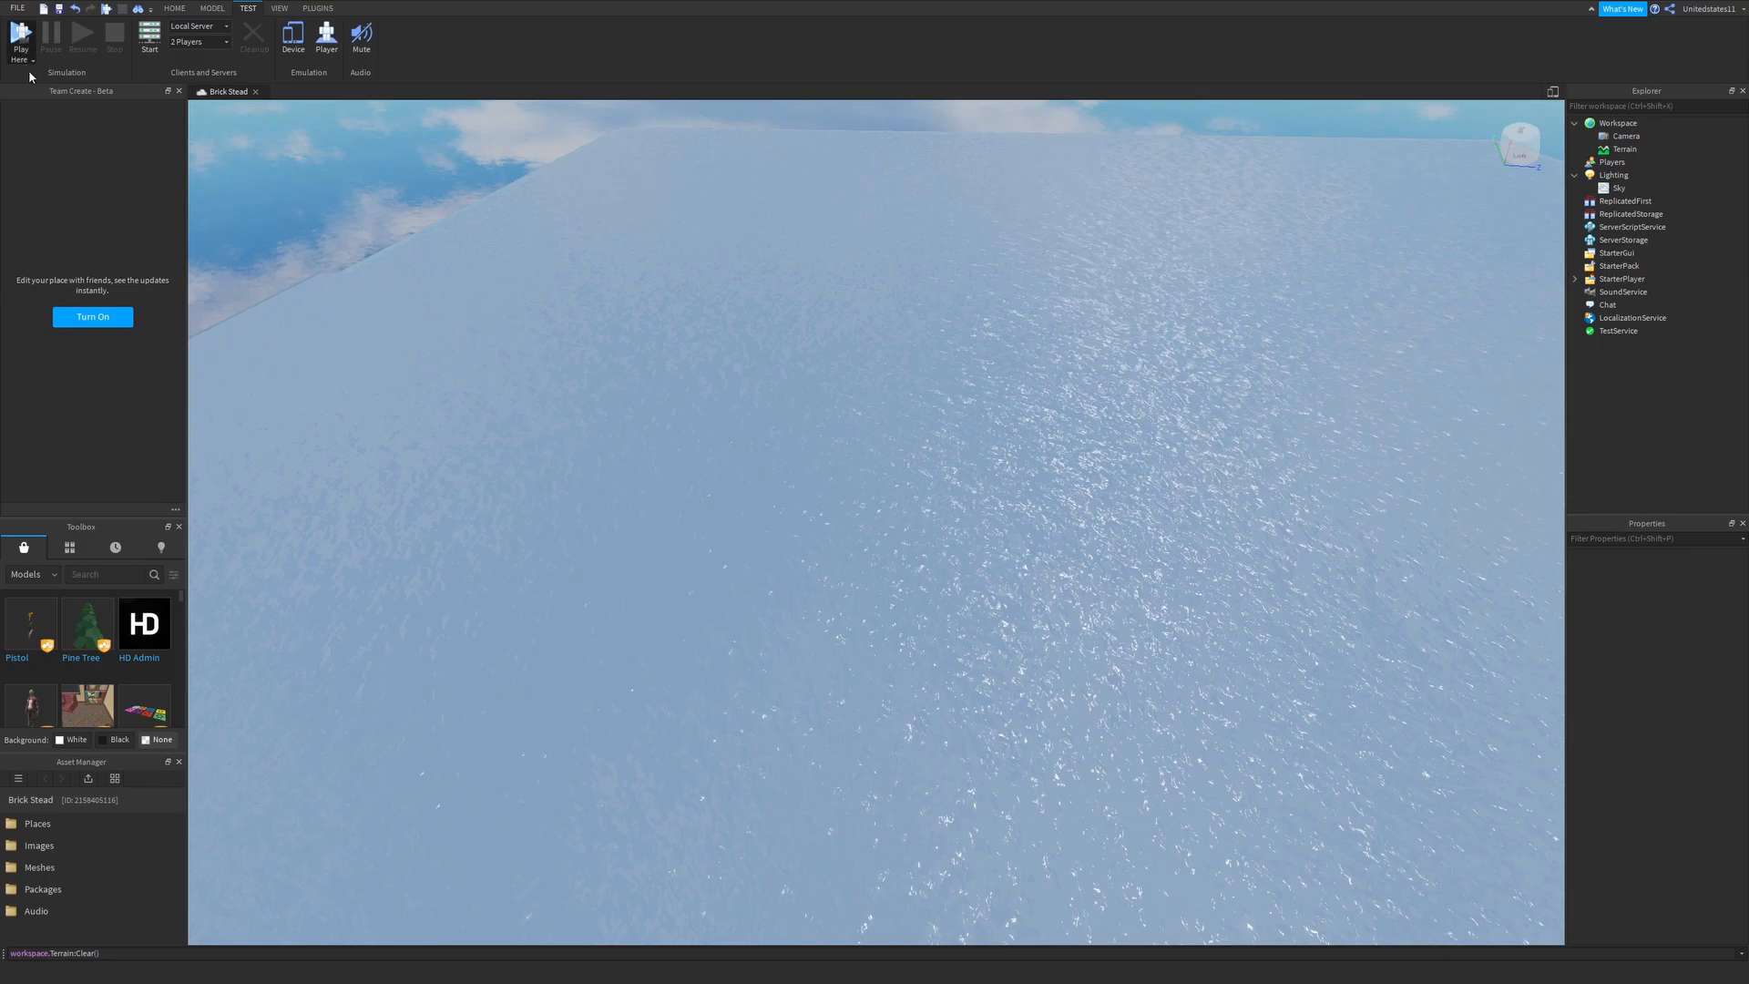
pyautogui.moveTo(689, 352); pyautogui.dragTo(692, 355, button='right')
pyautogui.moveTo(730, 446); pyautogui.dragTo(769, 459, button='right')
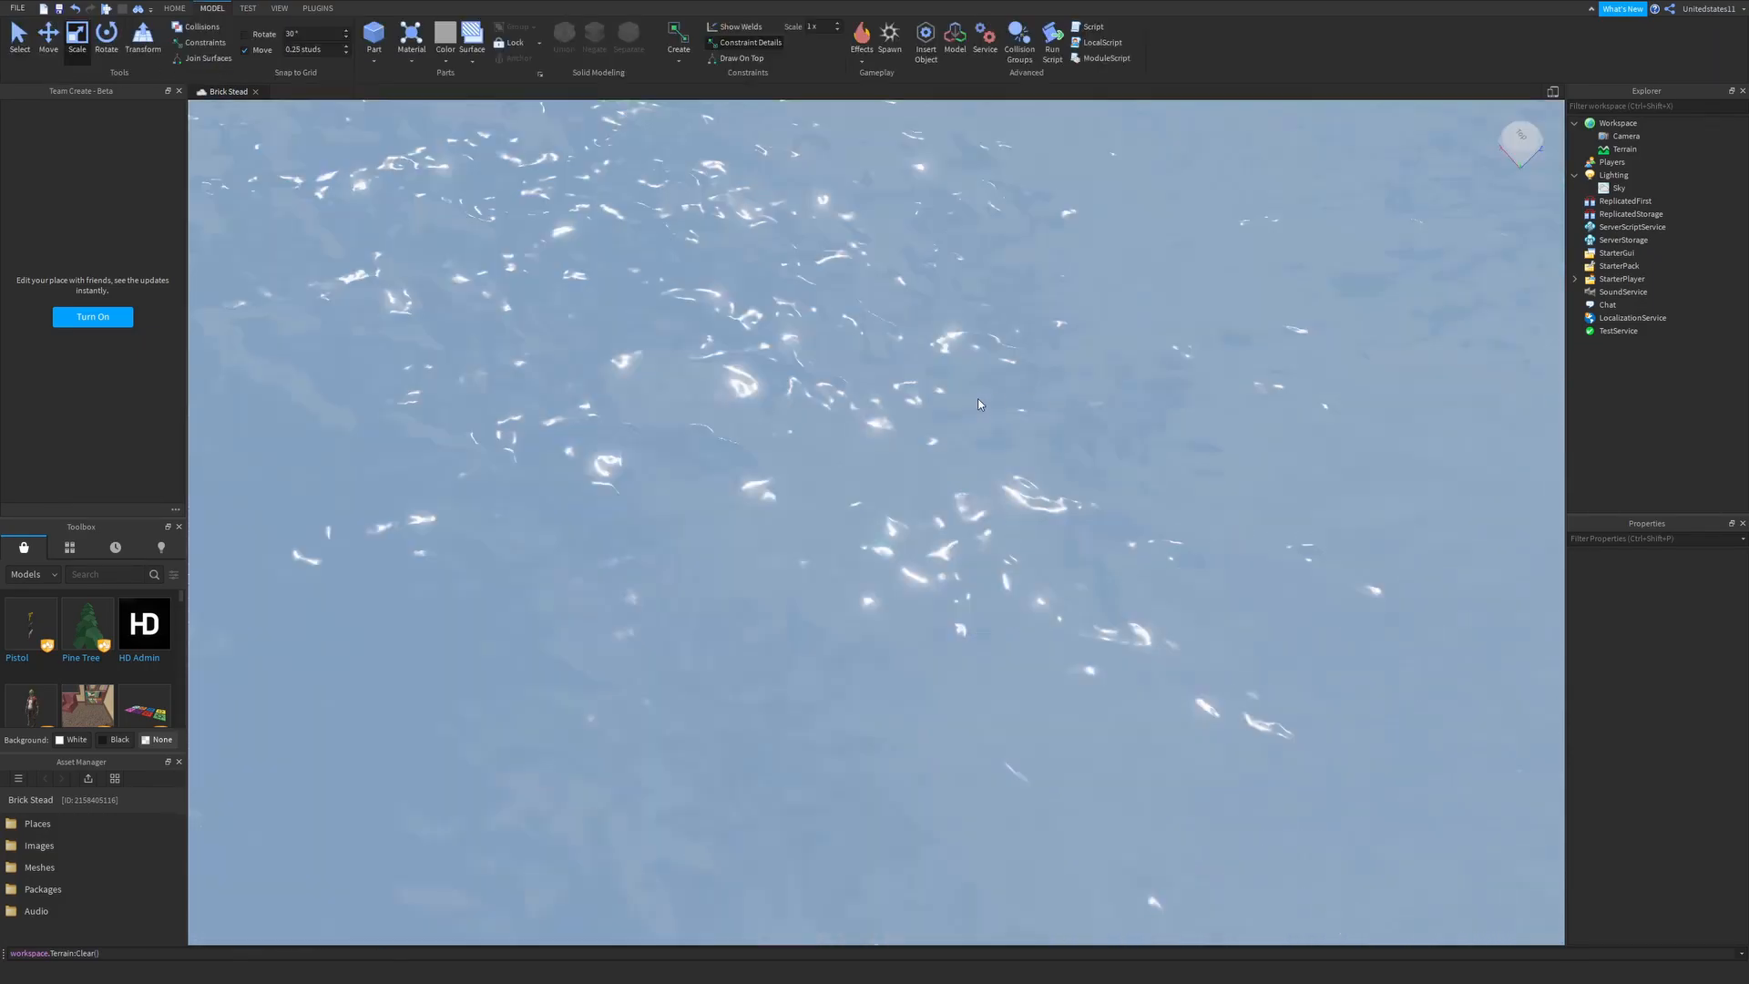
pyautogui.moveTo(977, 397); pyautogui.dragTo(960, 398, button='right')
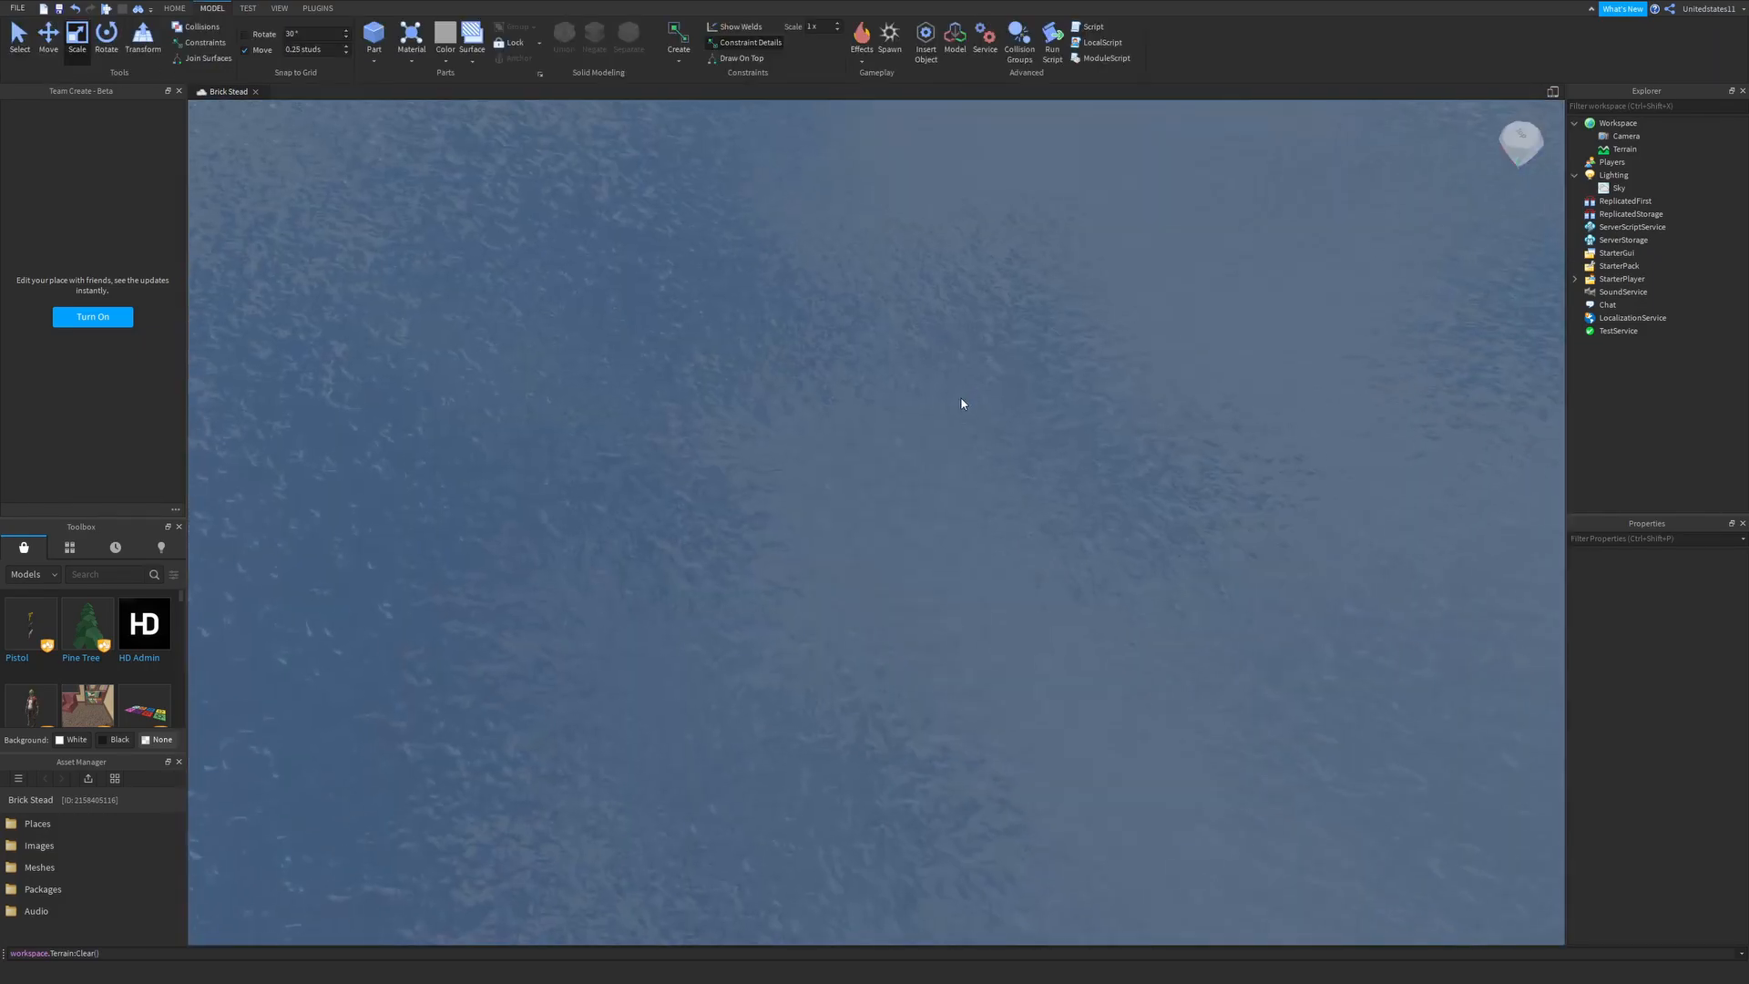
# - Insert a new part near the edge of the water block and anchor it
pyautogui.moveTo(856, 506); pyautogui.dragTo(884, 407, button='right')
pyautogui.moveTo(904, 495); pyautogui.dragTo(849, 474, button='right')
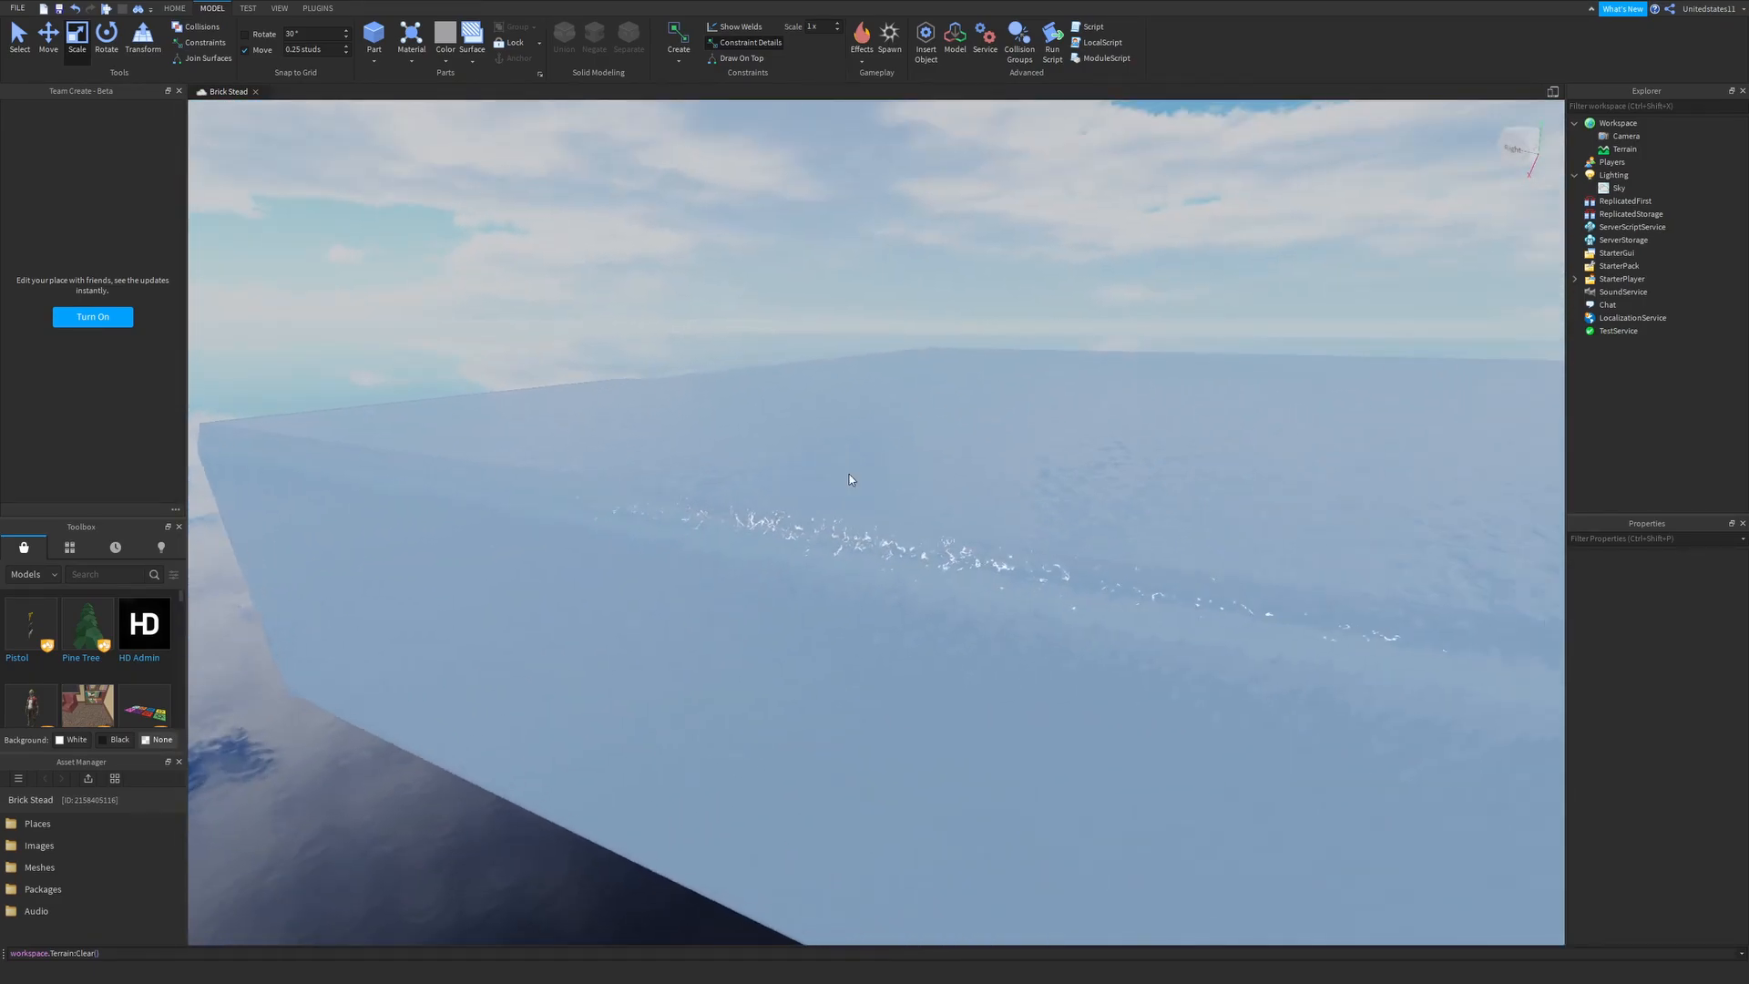
pyautogui.scroll(1, 849, 473)
pyautogui.moveTo(499, 252); pyautogui.dragTo(499, 253, button='right')
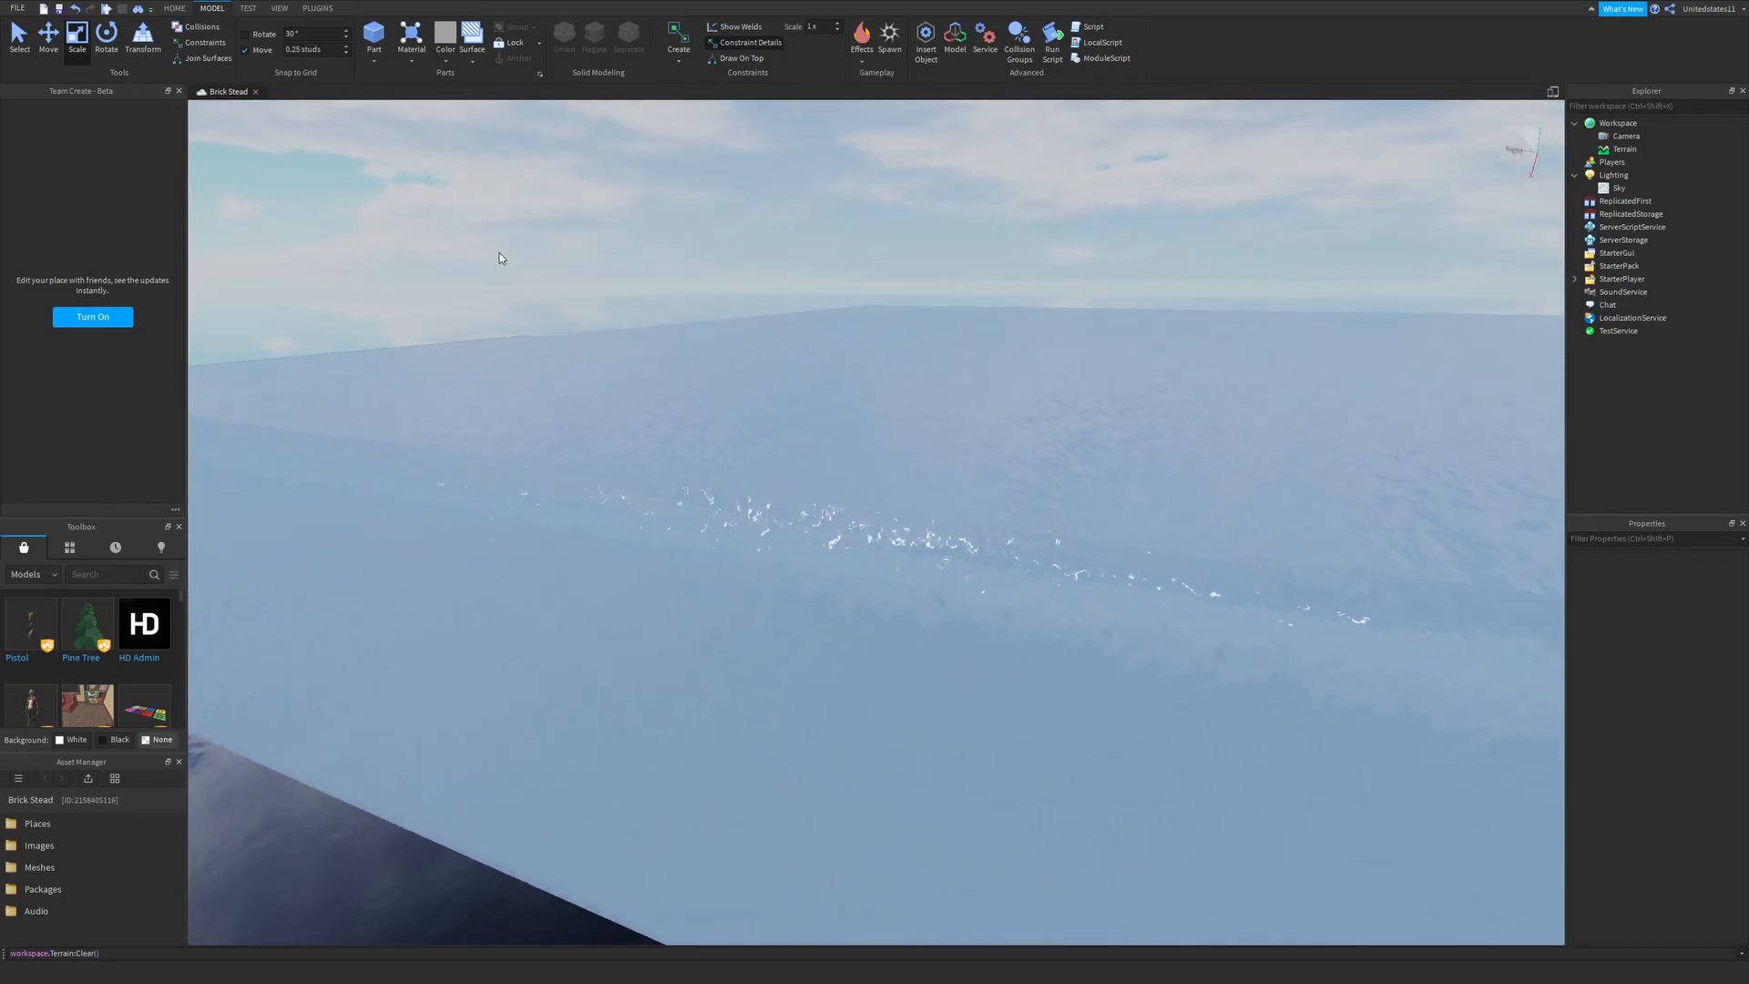
pyautogui.click(374, 36)
pyautogui.moveTo(532, 107); pyautogui.dragTo(532, 108, button='right')
pyautogui.click(519, 58)
# - Move the anchored part down to the bottom of the water block
pyautogui.click(48, 37)
pyautogui.moveTo(609, 377); pyautogui.dragTo(609, 377, button='right')
pyautogui.moveTo(608, 377); pyautogui.dragTo(605, 418)
pyautogui.moveTo(605, 418); pyautogui.dragTo(605, 419, button='right')
pyautogui.moveTo(605, 418); pyautogui.dragTo(761, 577)
pyautogui.moveTo(605, 418); pyautogui.dragTo(605, 418, button='right')
pyautogui.moveTo(847, 414); pyautogui.dragTo(847, 414, button='right')
pyautogui.moveTo(859, 266); pyautogui.dragTo(856, 250)
pyautogui.moveTo(857, 250); pyautogui.dragTo(775, 338, button='right')
# - Scale the part into a flat floor across the bottom of the water block and color it sandy beige
pyautogui.click(77, 39)
pyautogui.moveTo(773, 340); pyautogui.dragTo(1050, 394)
pyautogui.moveTo(1051, 393); pyautogui.dragTo(1051, 391, button='right')
pyautogui.moveTo(1086, 579)
pyautogui.mouseDown()
pyautogui.moveTo(1080, 533)
pyautogui.moveTo(1039, 597)
pyautogui.moveTo(1065, 578)
pyautogui.mouseUp()
pyautogui.moveTo(1065, 577); pyautogui.dragTo(1011, 593, button='right')
pyautogui.moveTo(968, 587); pyautogui.dragTo(568, 490)
pyautogui.moveTo(1108, 598); pyautogui.dragTo(1243, 515)
pyautogui.click(1664, 610)
pyautogui.click(989, 490)
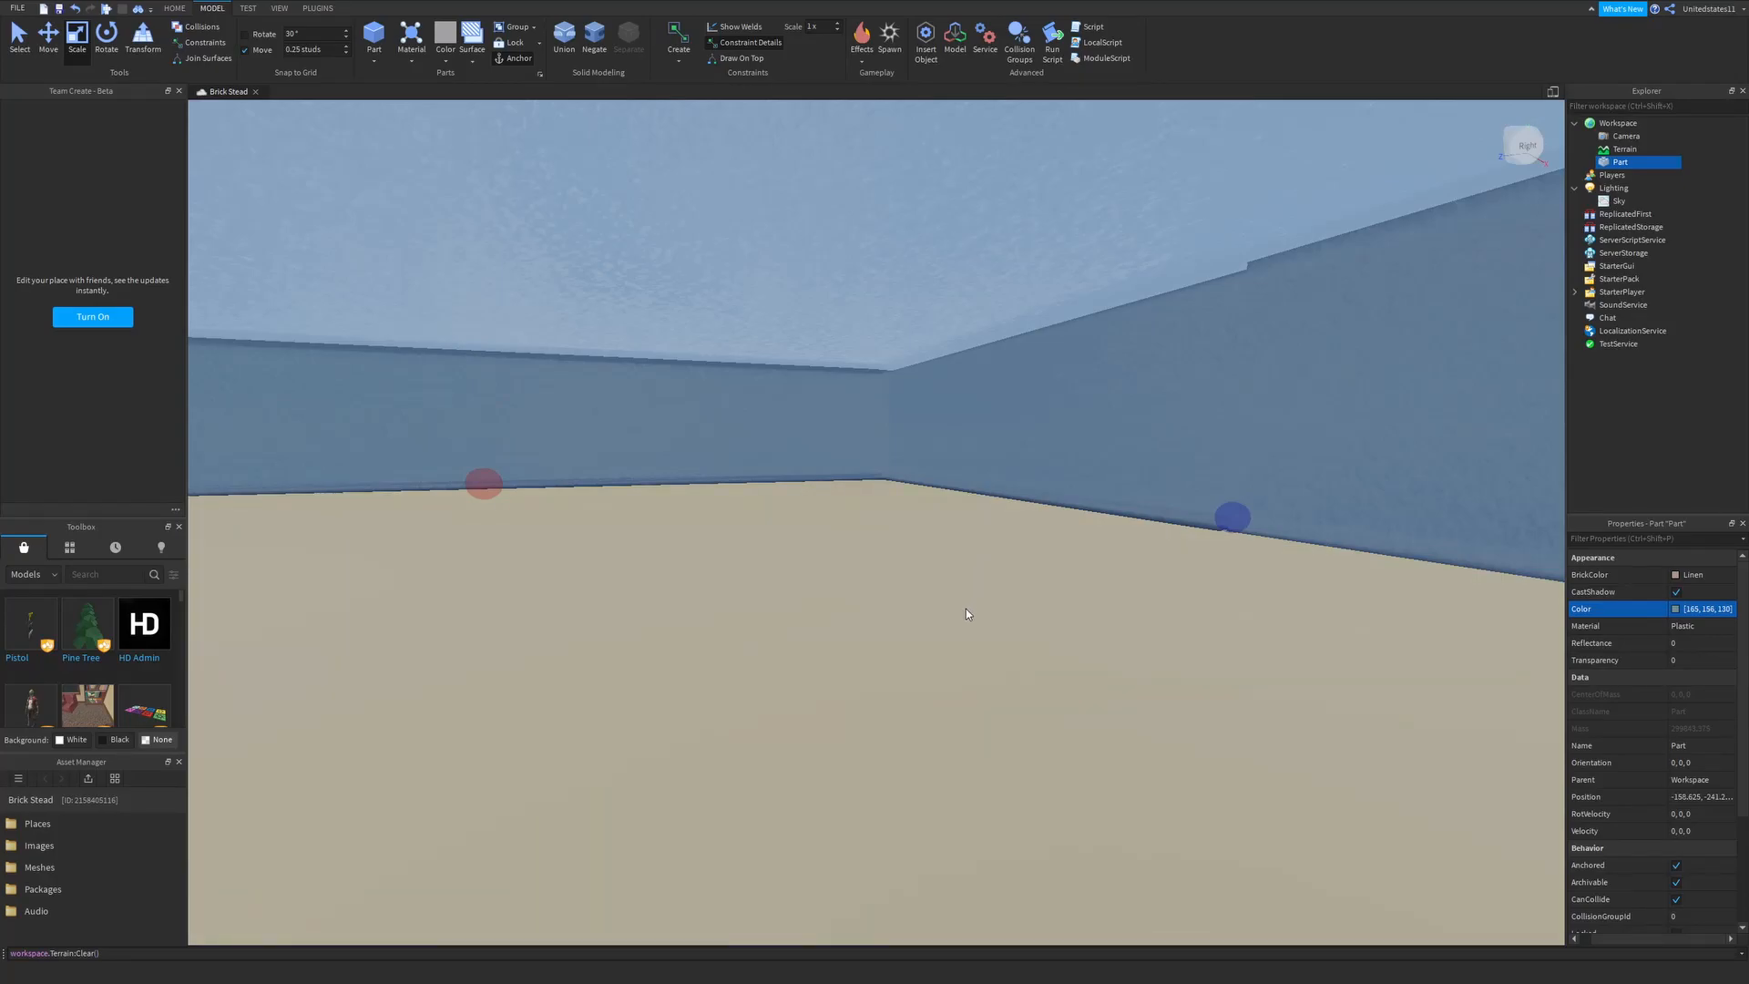
# - Deselect the sandy floor, go back above the water and playtest the place to view its surface with the character
pyautogui.click(438, 257)
pyautogui.moveTo(583, 310); pyautogui.dragTo(703, 413, button='right')
pyautogui.scroll(-6, 793, 439)
pyautogui.click(1125, 681)
pyautogui.moveTo(1125, 682); pyautogui.dragTo(905, 476, button='right')
pyautogui.press('s')
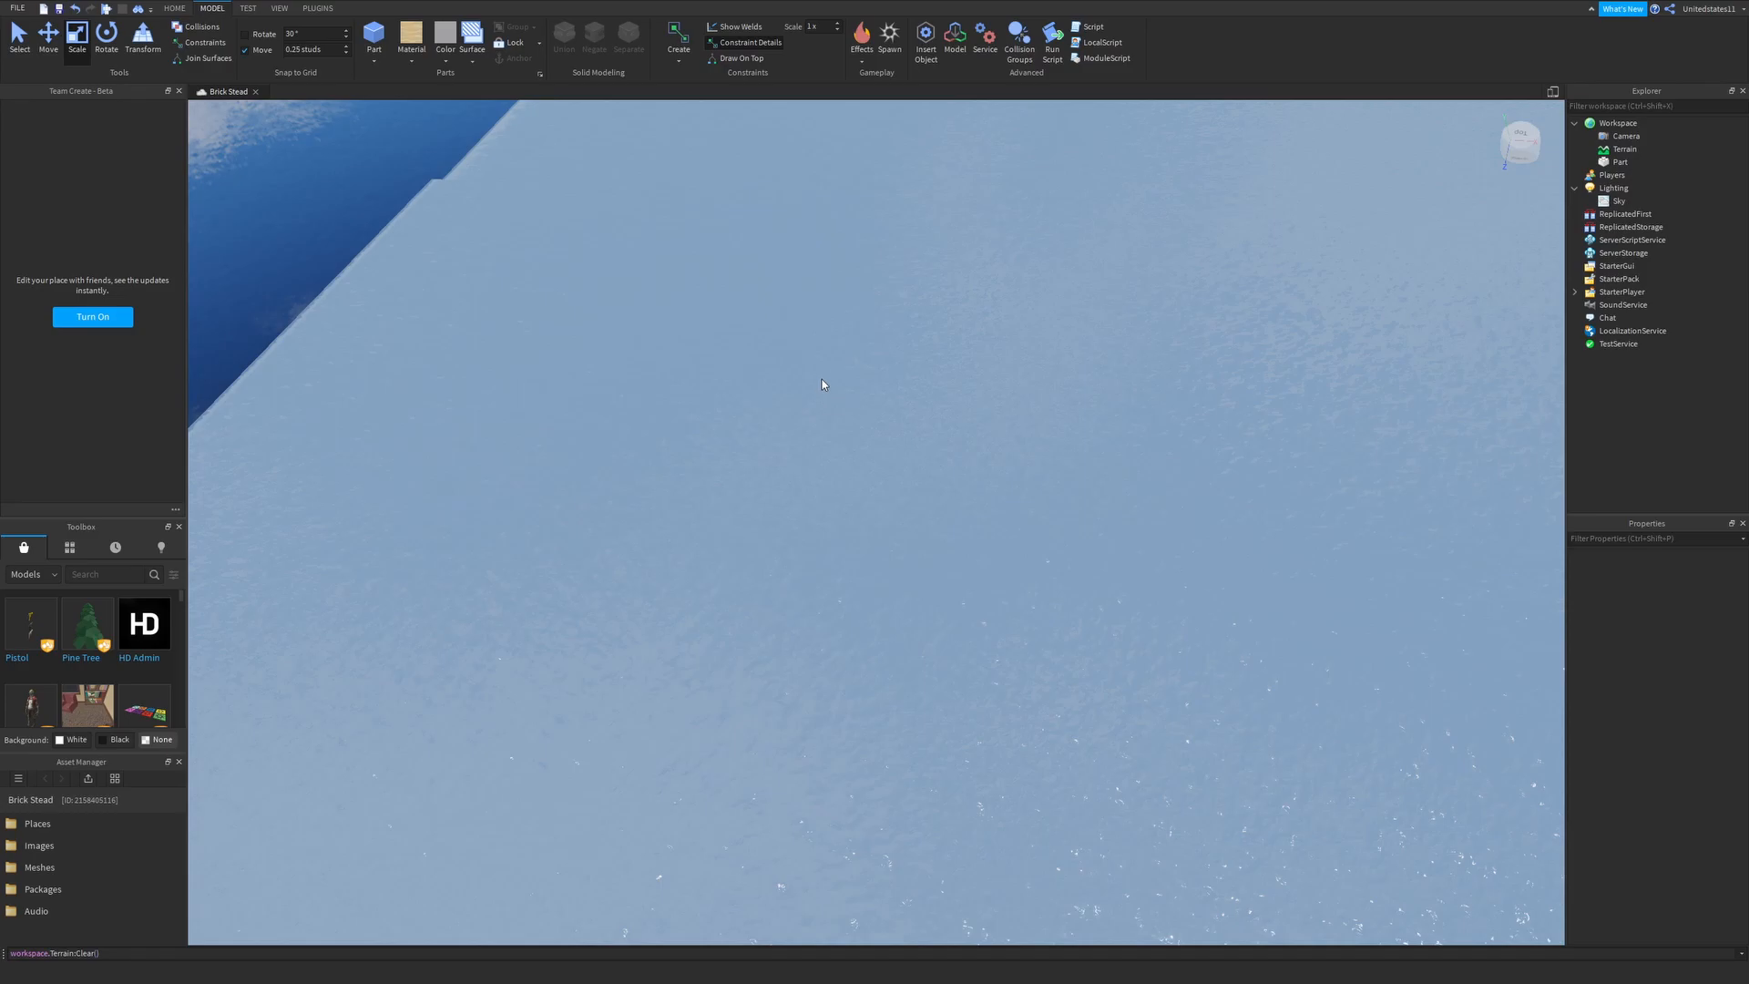
pyautogui.press('F5')
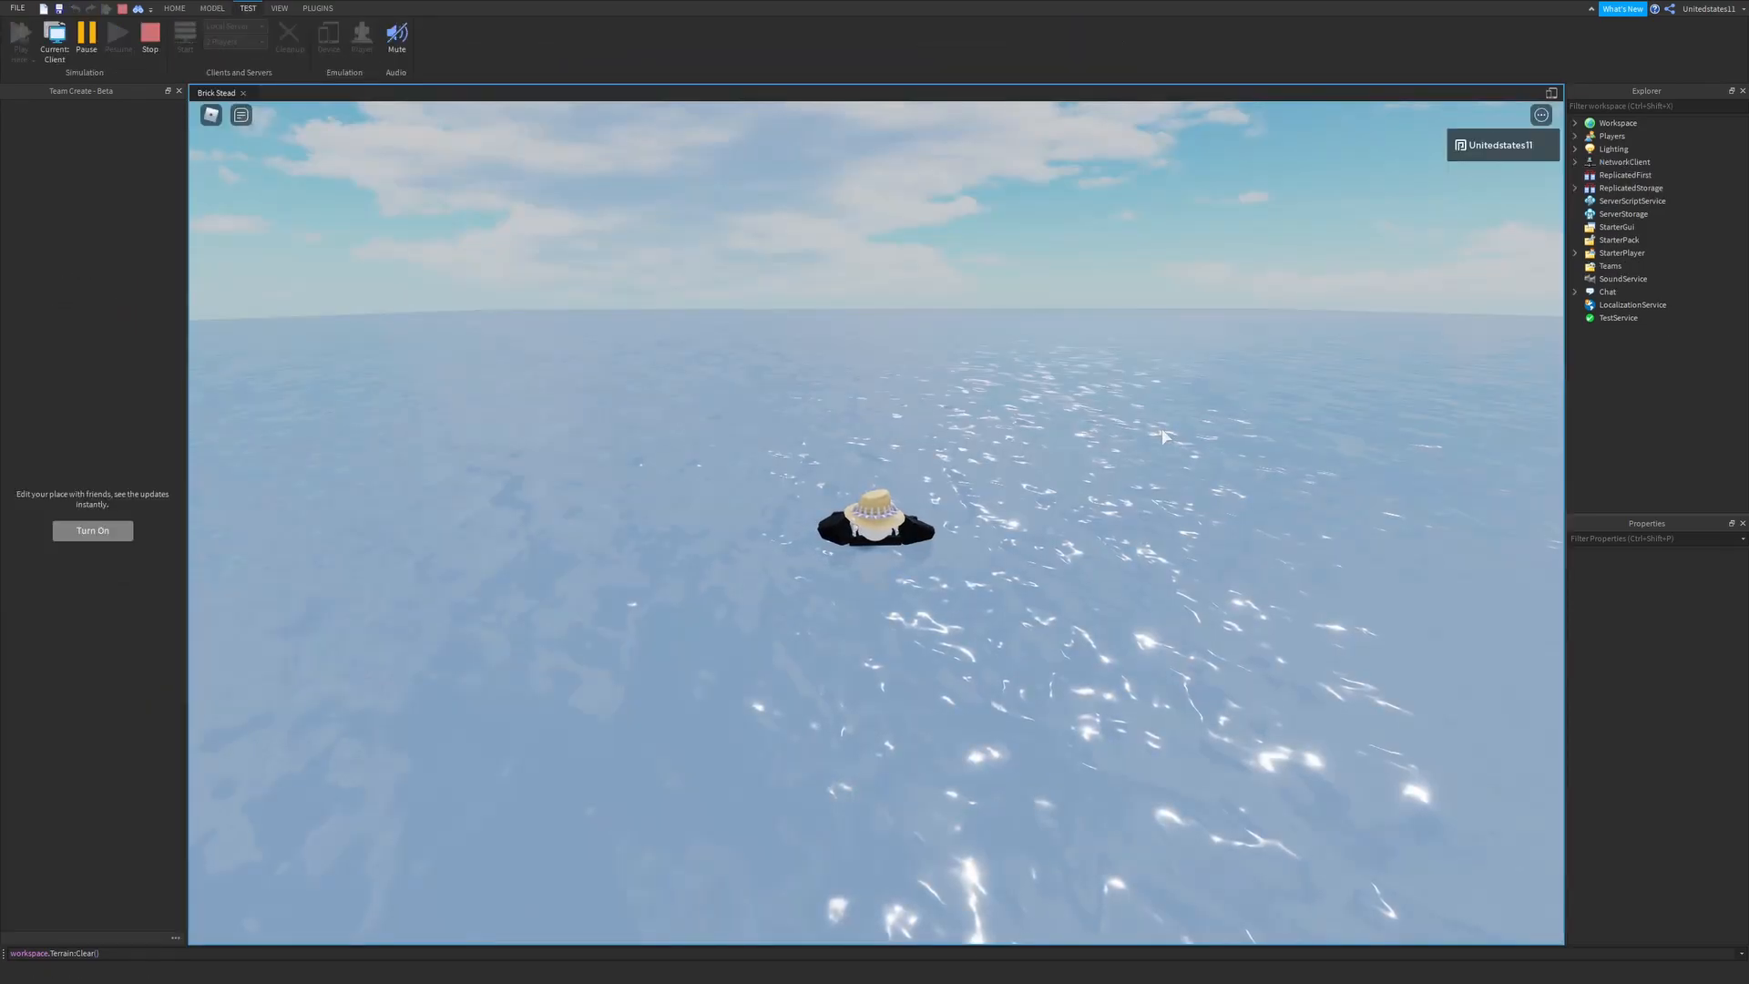
pyautogui.moveTo(868, 429); pyautogui.dragTo(866, 429, button='right')
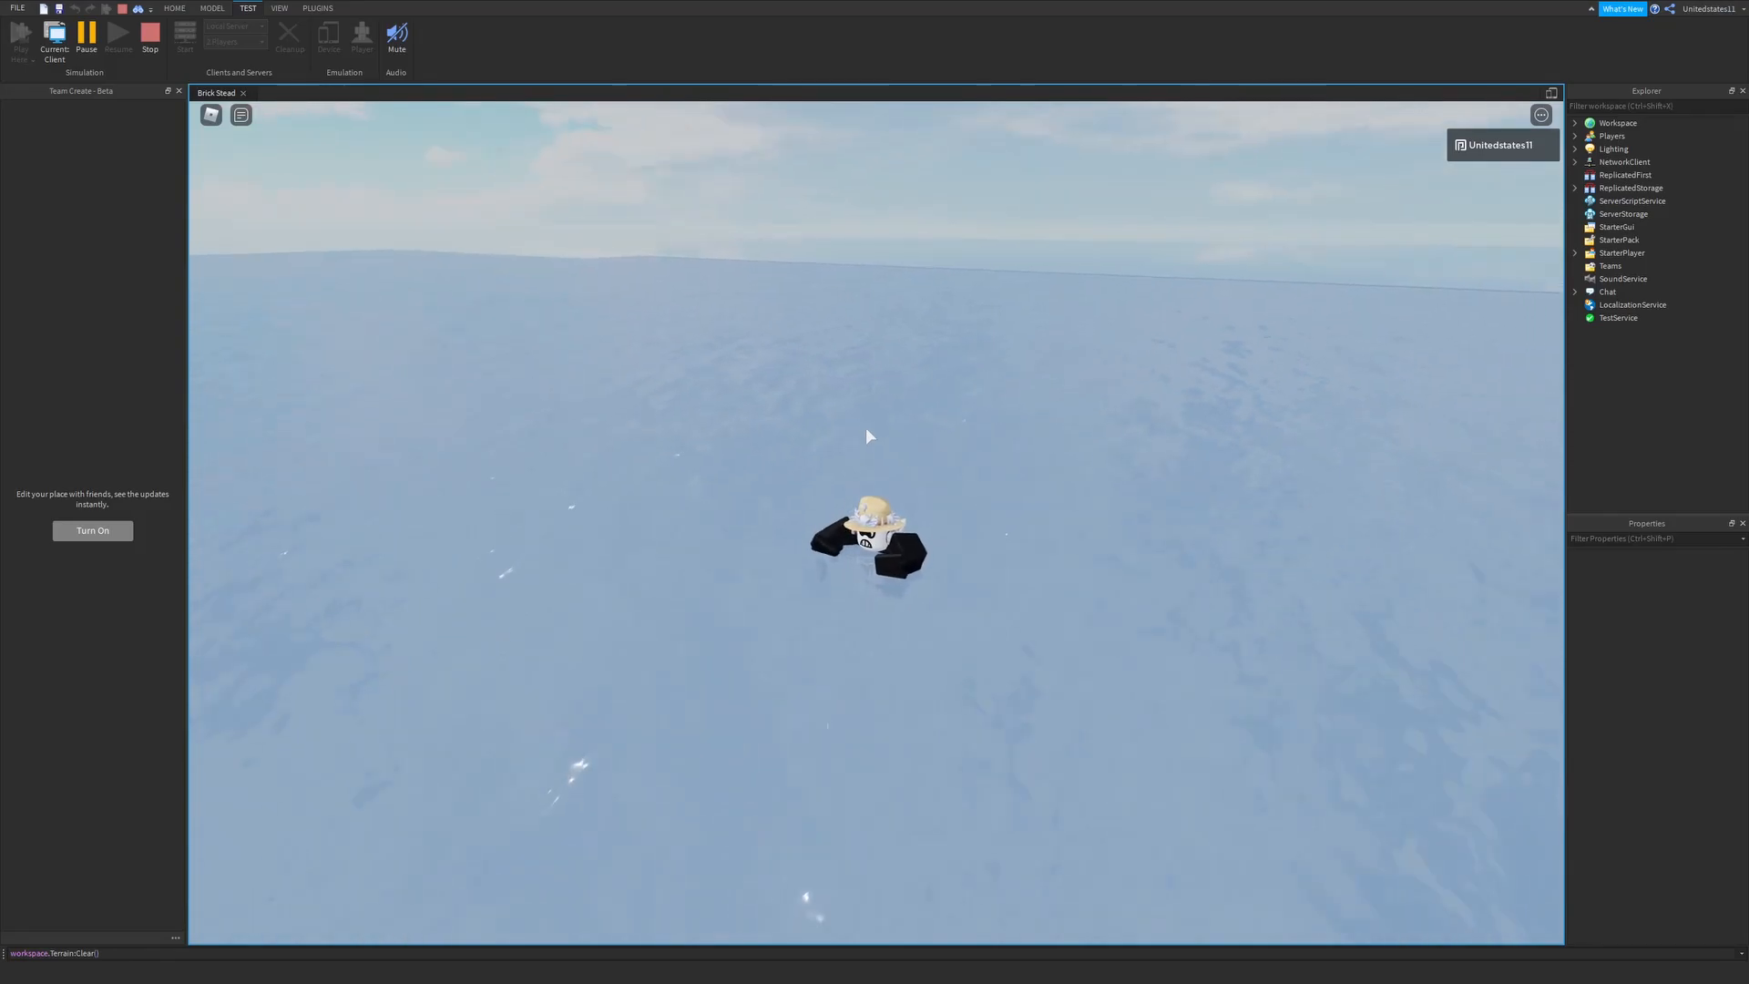
# - Try WaterTransparency values of 1 and 0.9 on the running game's terrain, and end the playtest
pyautogui.click(1576, 123)
pyautogui.click(1606, 150)
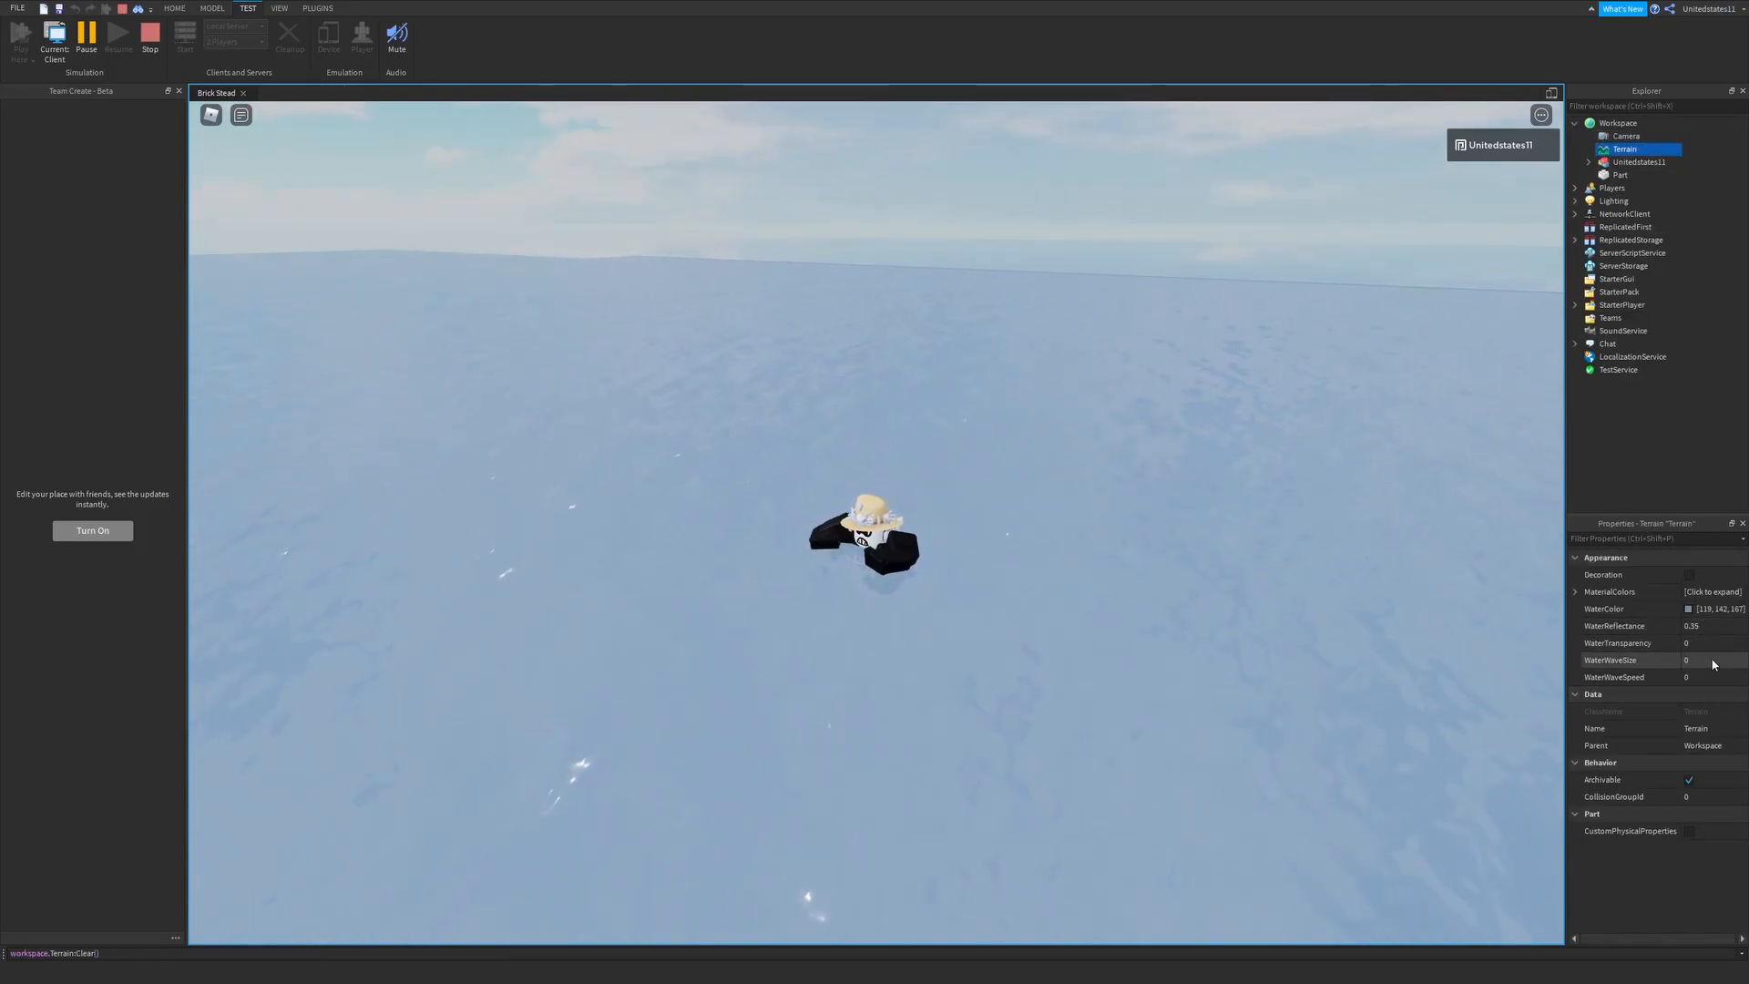
pyautogui.click(1705, 643)
pyautogui.click(1737, 644)
pyautogui.moveTo(1739, 651); pyautogui.dragTo(1747, 654)
pyautogui.moveTo(1177, 516); pyautogui.dragTo(1173, 525, button='right')
pyautogui.moveTo(912, 484); pyautogui.dragTo(913, 484, button='right')
pyautogui.moveTo(761, 494); pyautogui.dragTo(761, 494, button='right')
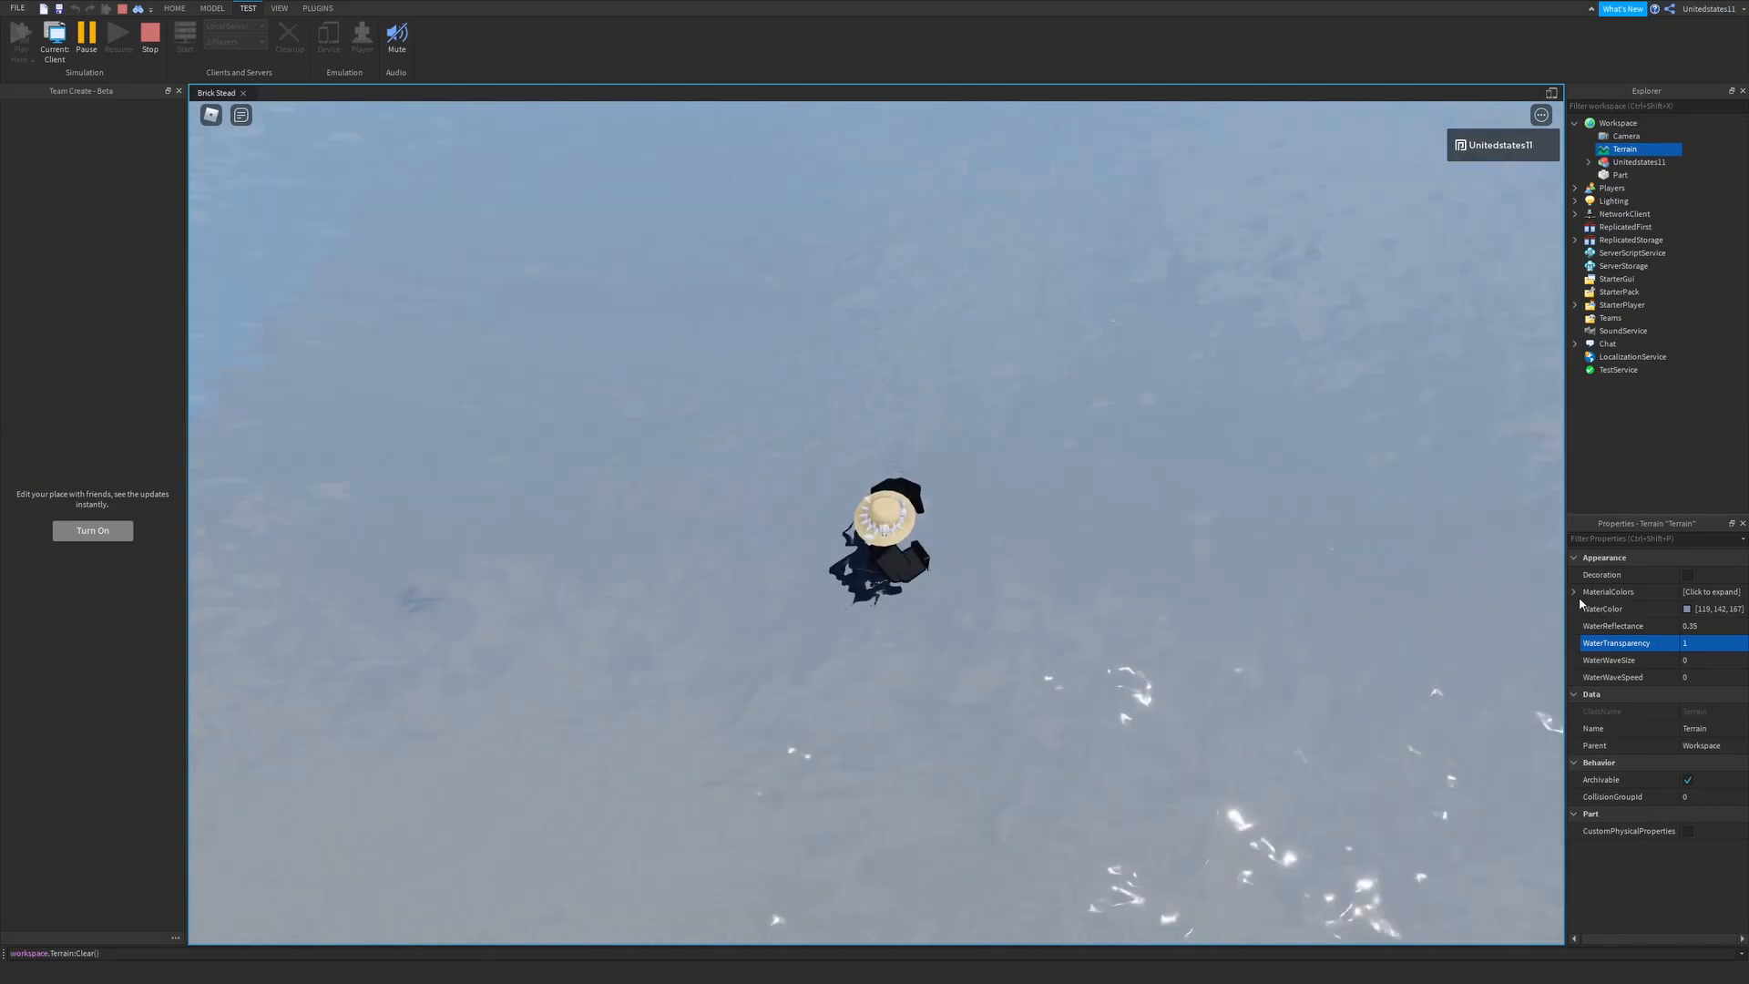
pyautogui.click(1710, 646)
pyautogui.moveTo(1745, 648); pyautogui.dragTo(1742, 649)
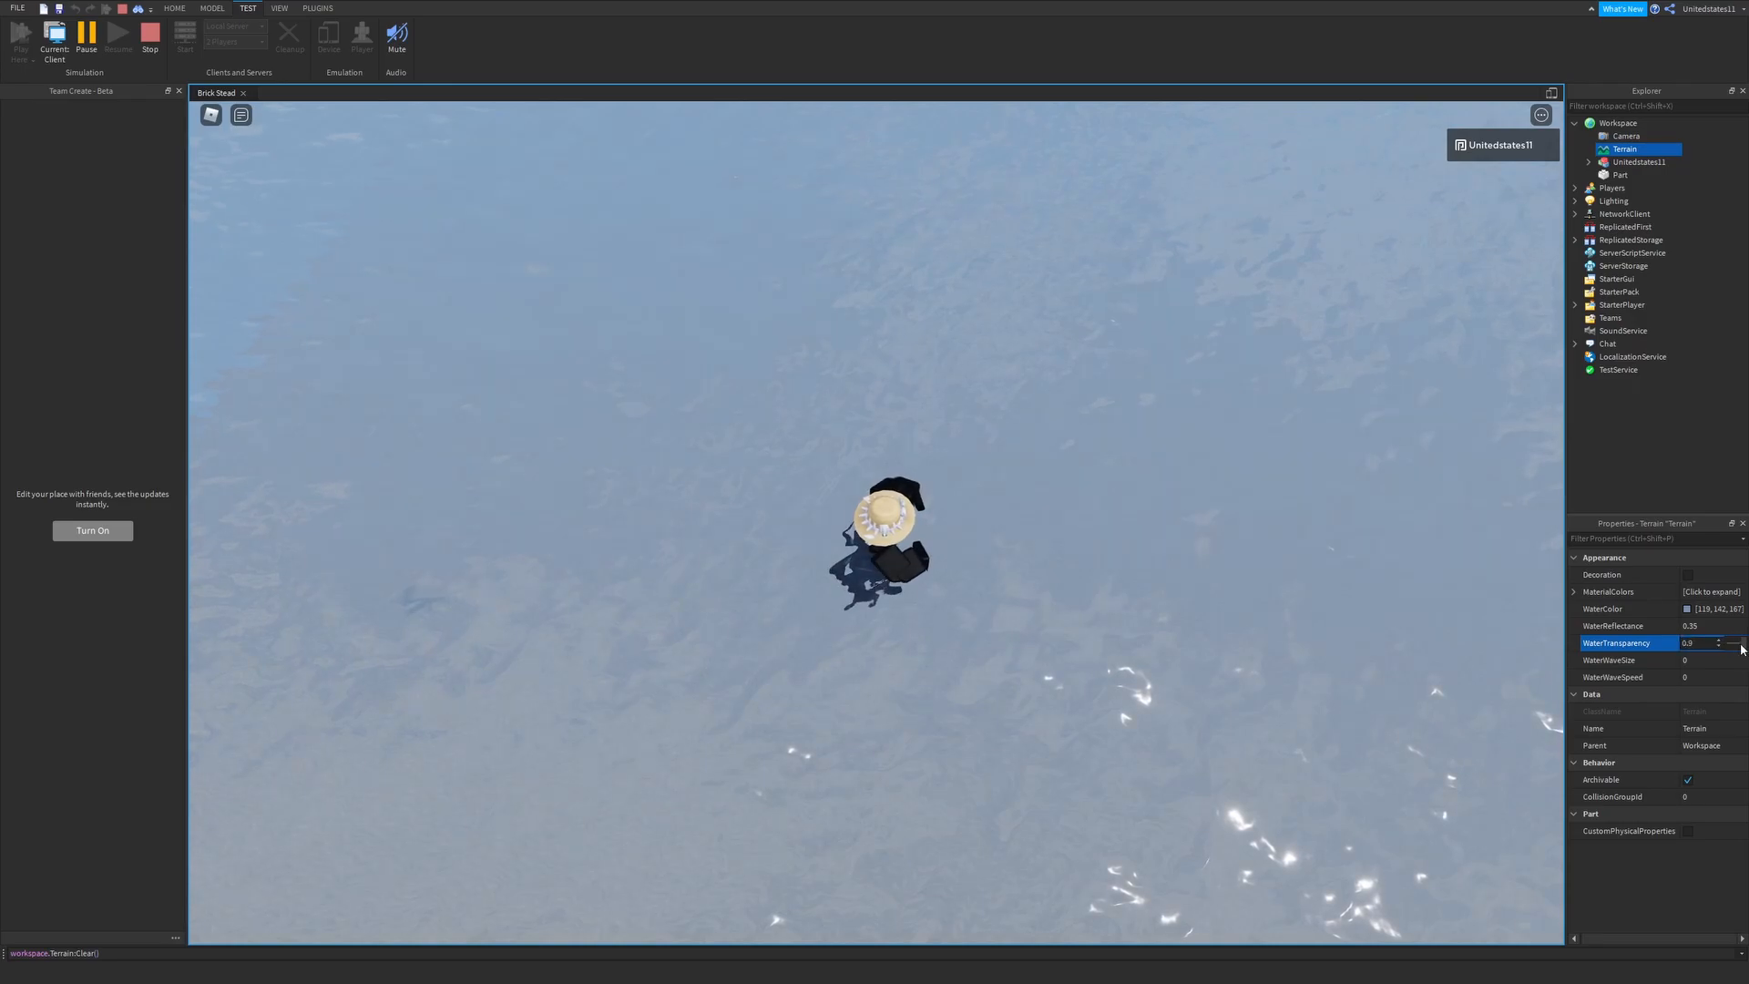
pyautogui.click(151, 37)
# - Choose the Ice material and a medium blue color, and insert a new part
pyautogui.click(172, 9)
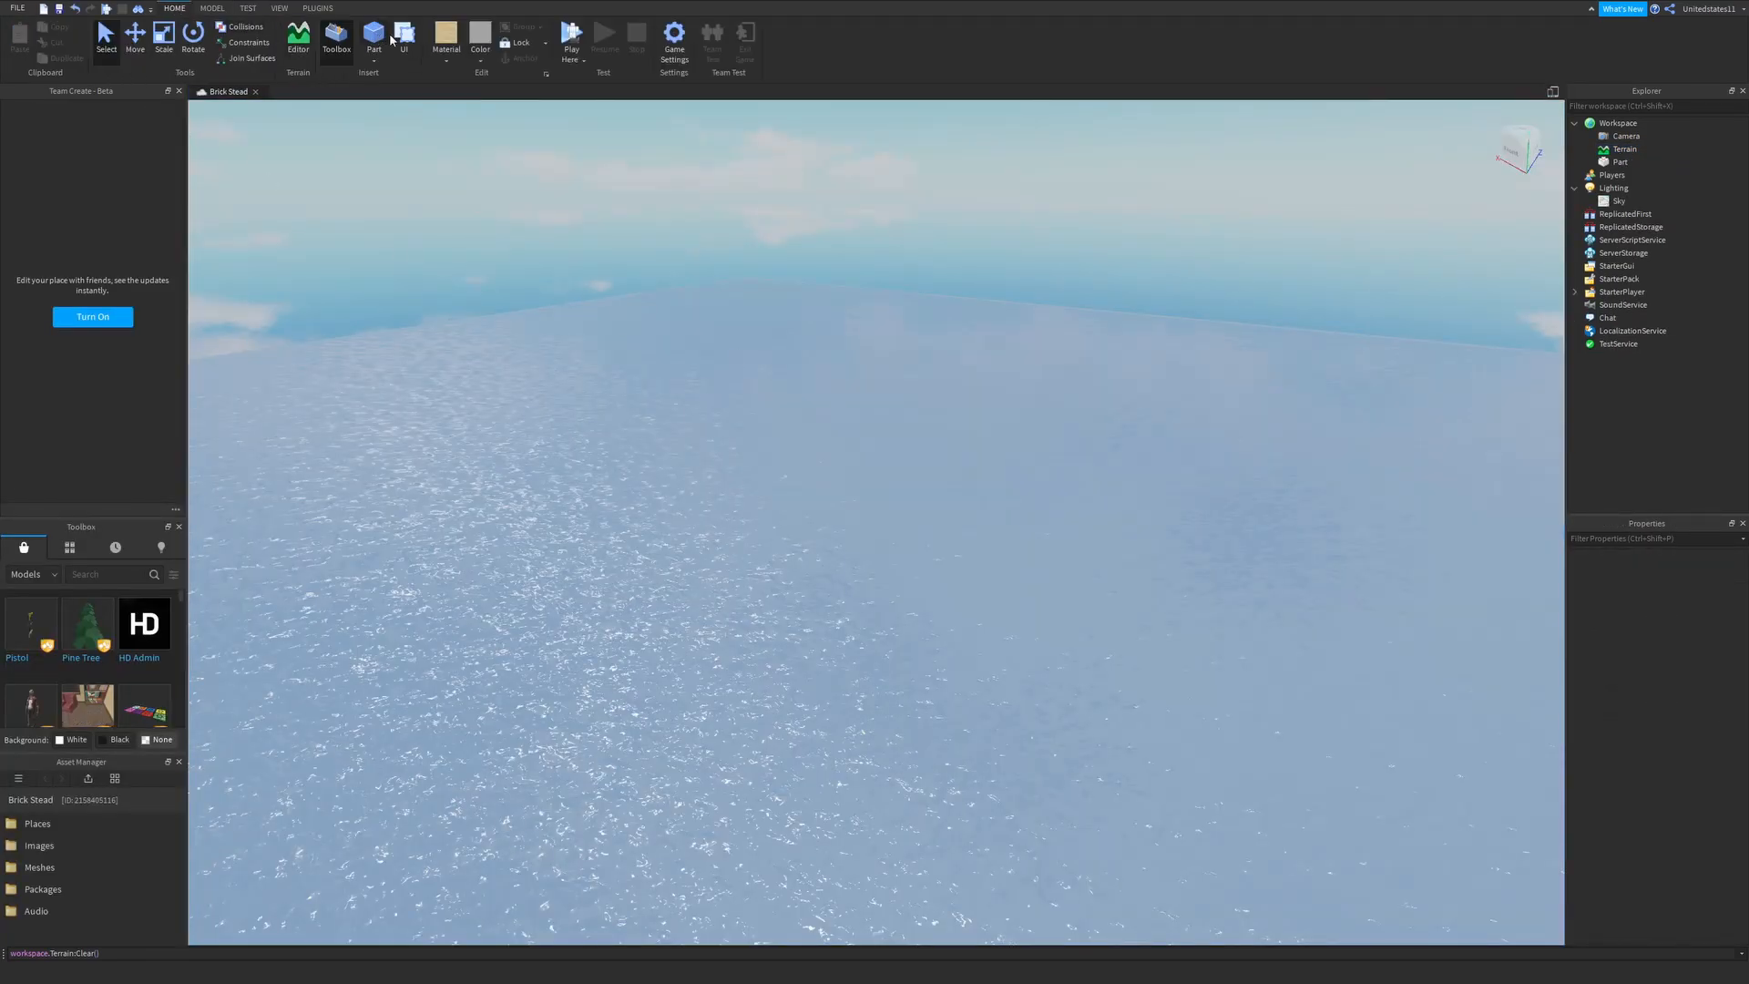
pyautogui.click(448, 52)
pyautogui.moveTo(698, 275); pyautogui.dragTo(701, 276, button='right')
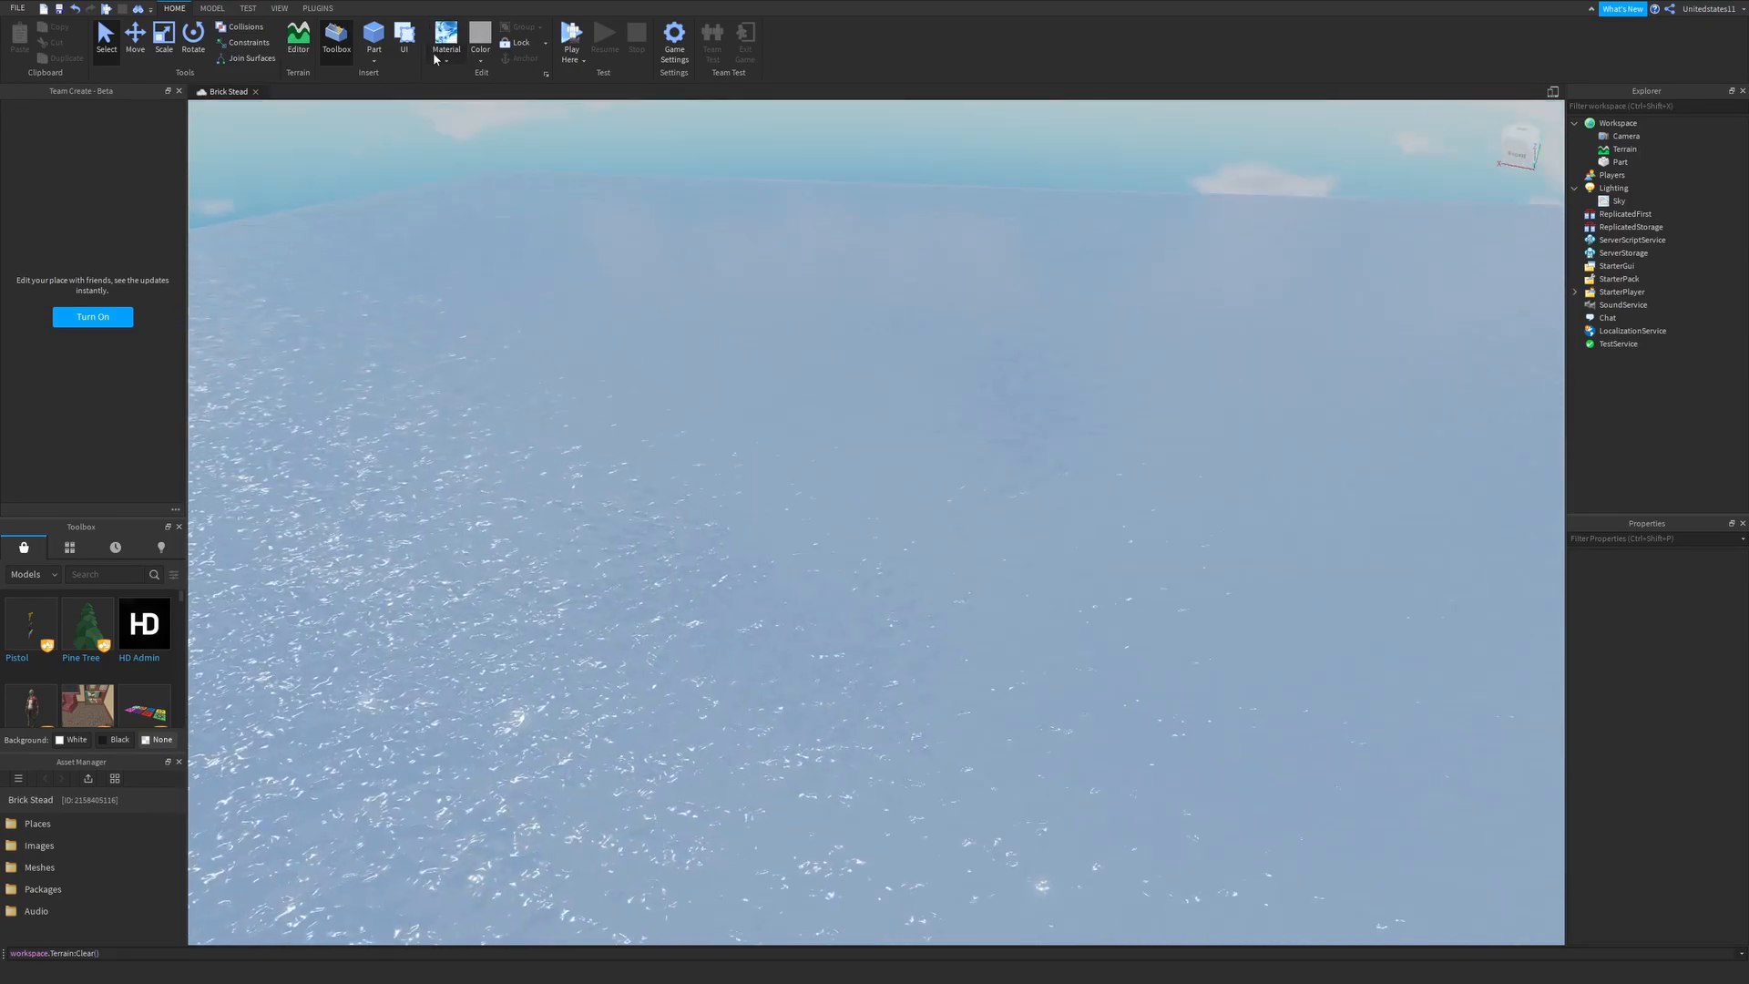
pyautogui.click(539, 108)
pyautogui.click(378, 40)
pyautogui.moveTo(837, 359); pyautogui.dragTo(836, 359, button='right')
# - Move the ice part vertically until it sits just on top of the water surface
pyautogui.click(140, 49)
pyautogui.moveTo(625, 313); pyautogui.dragTo(629, 341, button='right')
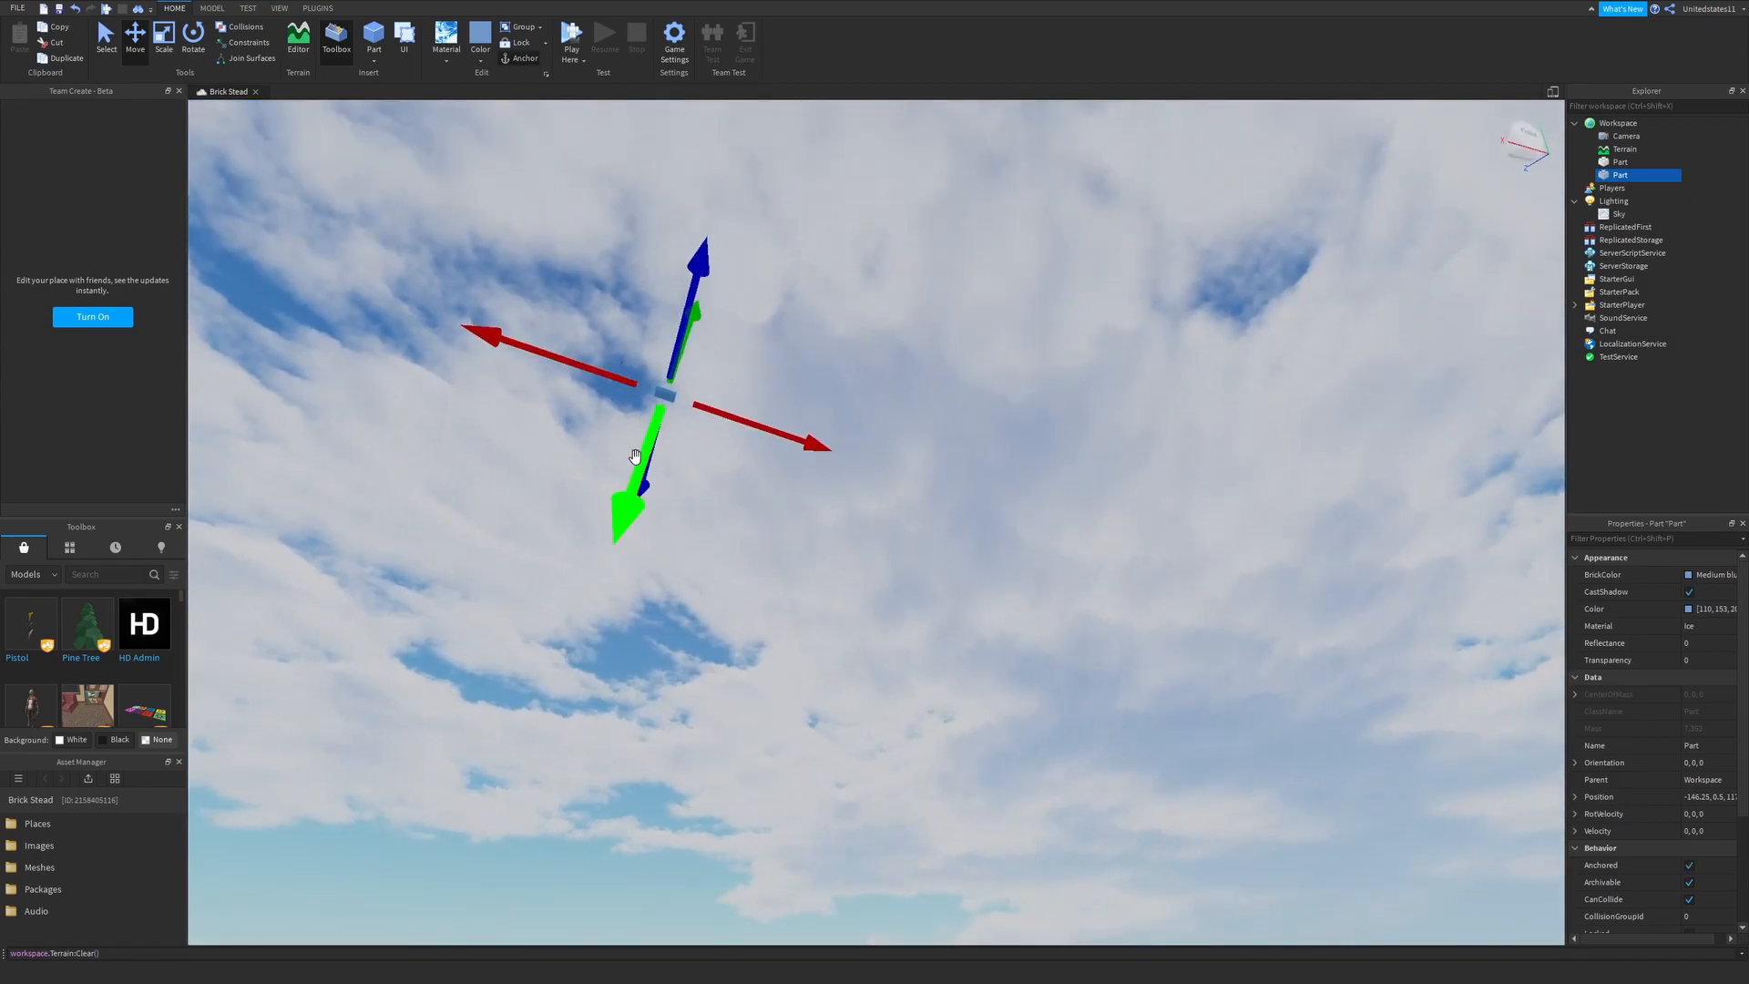
pyautogui.moveTo(637, 458); pyautogui.dragTo(638, 460)
pyautogui.moveTo(638, 460); pyautogui.dragTo(637, 460, button='right')
pyautogui.moveTo(638, 460); pyautogui.dragTo(669, 588)
pyautogui.moveTo(638, 460); pyautogui.dragTo(638, 461, button='right')
pyautogui.moveTo(669, 588); pyautogui.dragTo(723, 531)
pyautogui.moveTo(723, 532); pyautogui.dragTo(724, 531, button='right')
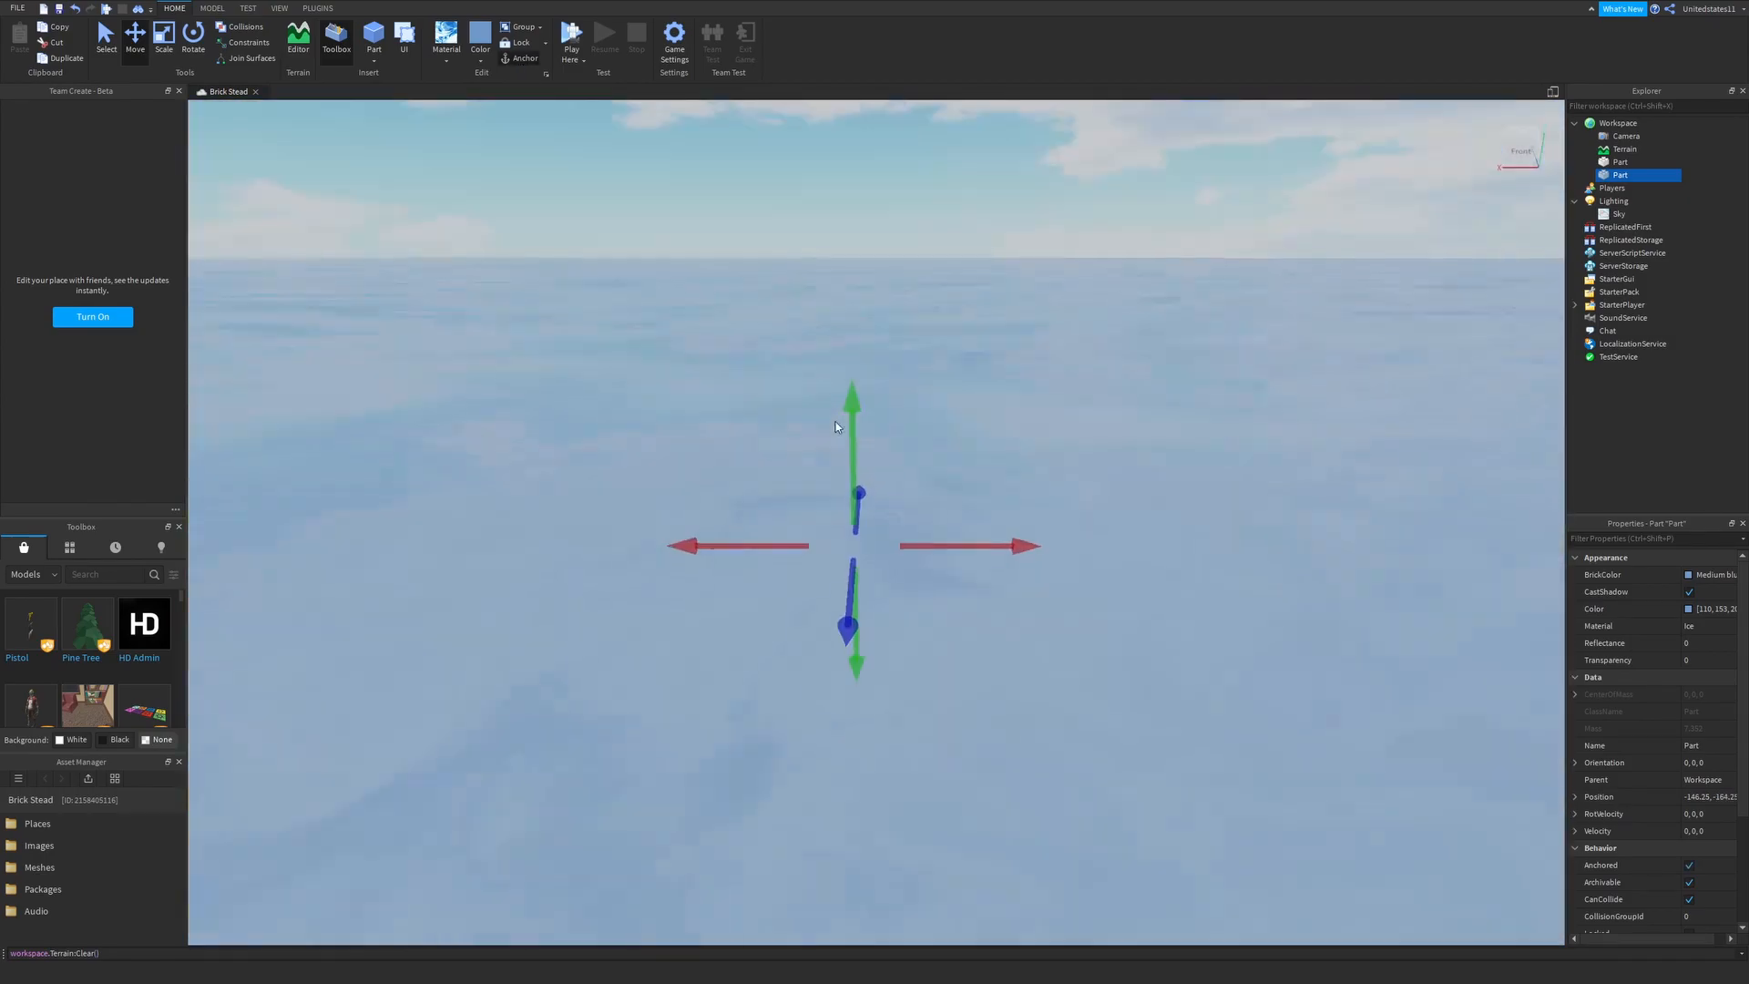
pyautogui.moveTo(849, 430); pyautogui.dragTo(859, 164)
pyautogui.moveTo(859, 164); pyautogui.dragTo(861, 161, button='right')
pyautogui.press('w')
pyautogui.moveTo(865, 361); pyautogui.dragTo(866, 371)
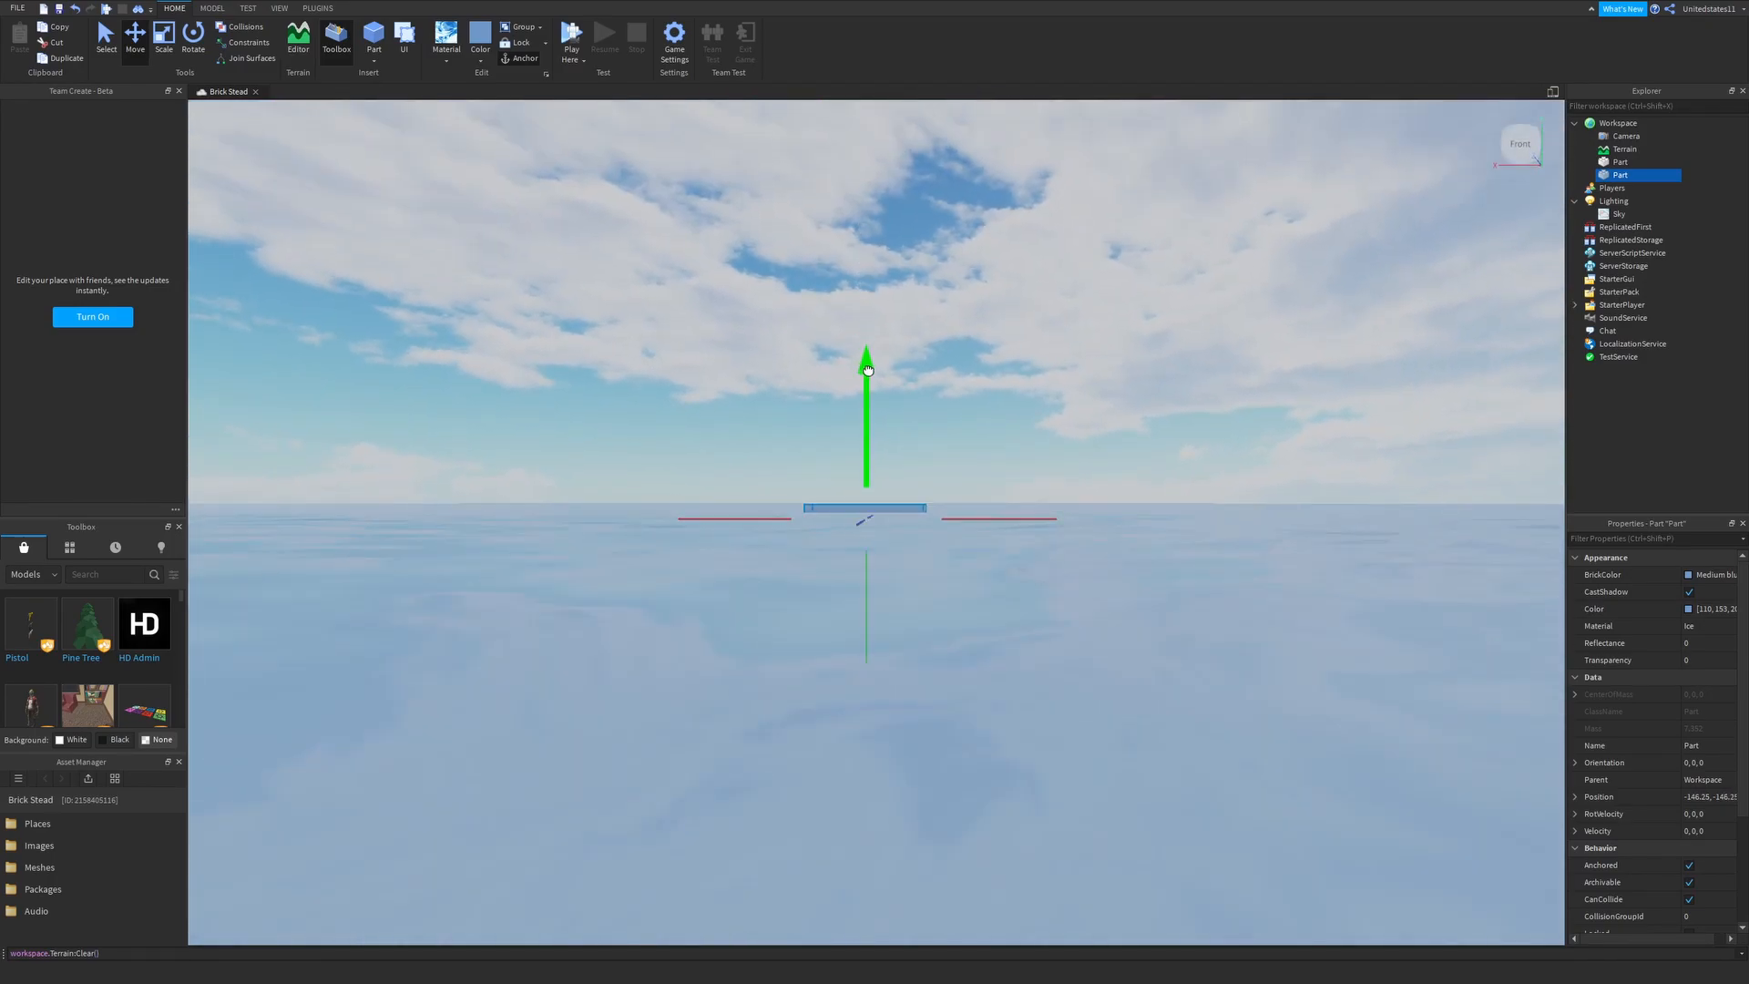
# - Set the ice part's transparency to 0.4
pyautogui.click(170, 46)
pyautogui.moveTo(657, 369); pyautogui.dragTo(658, 369, button='right')
pyautogui.press('e')
pyautogui.press('w')
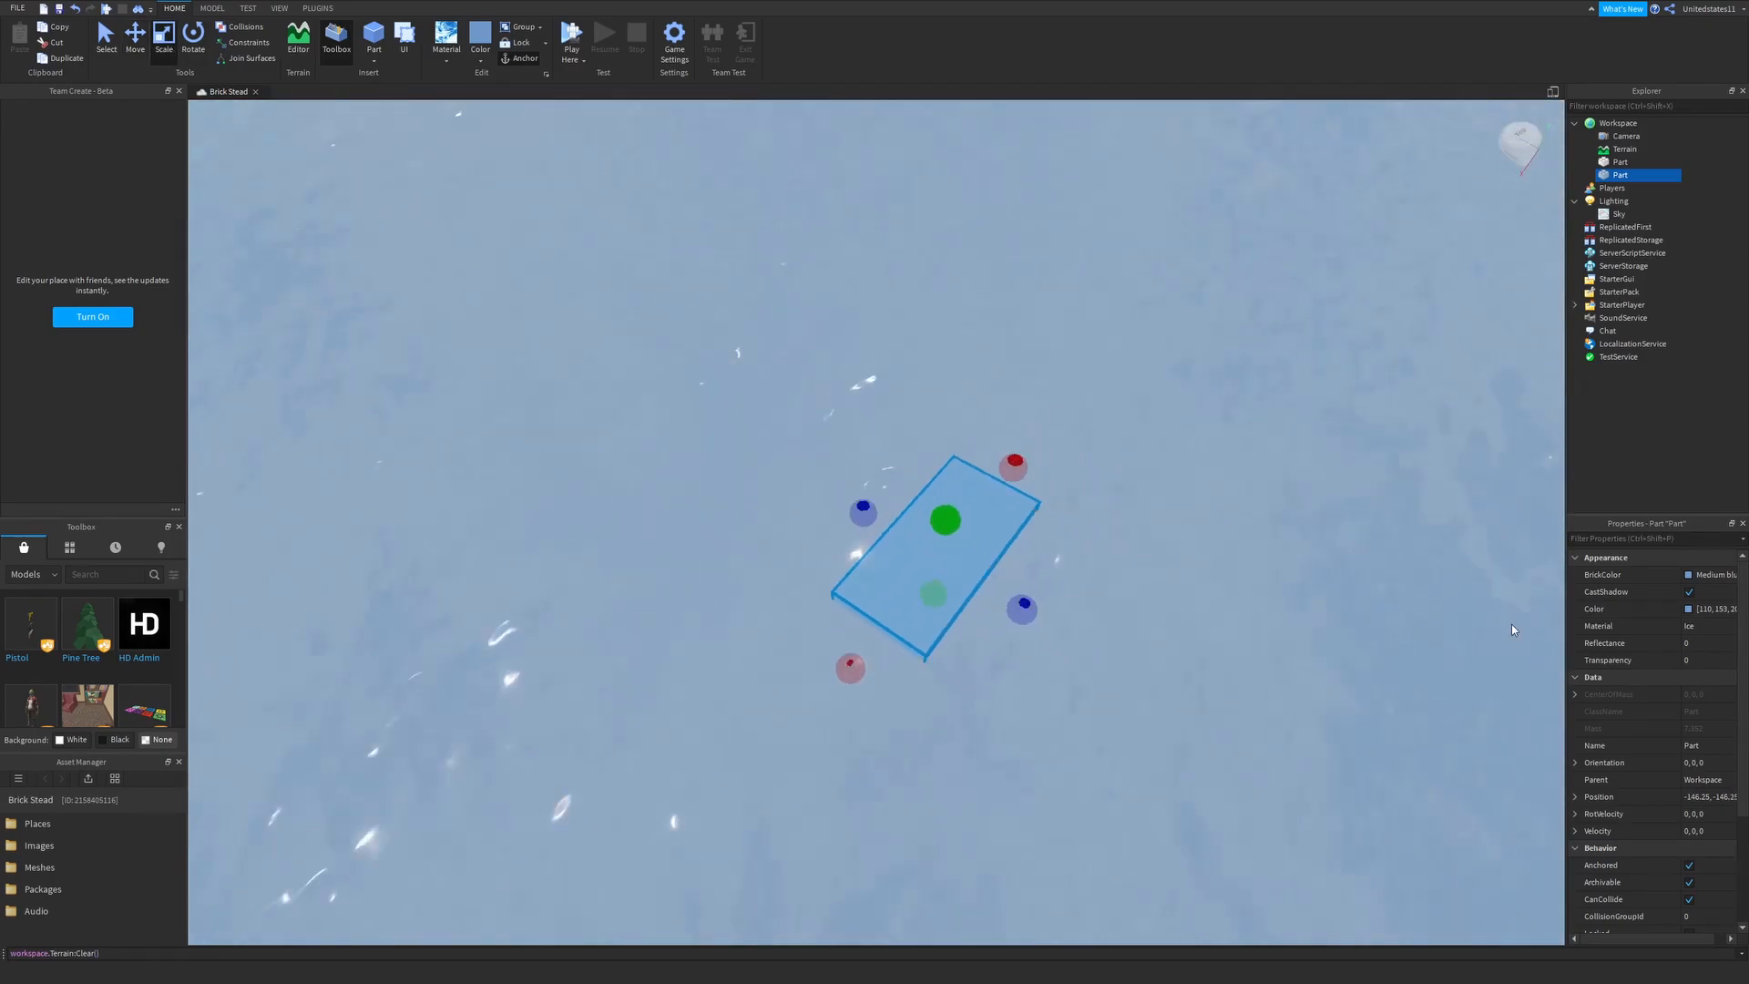
pyautogui.press('d')
pyautogui.click(1712, 662)
pyautogui.write('.4')
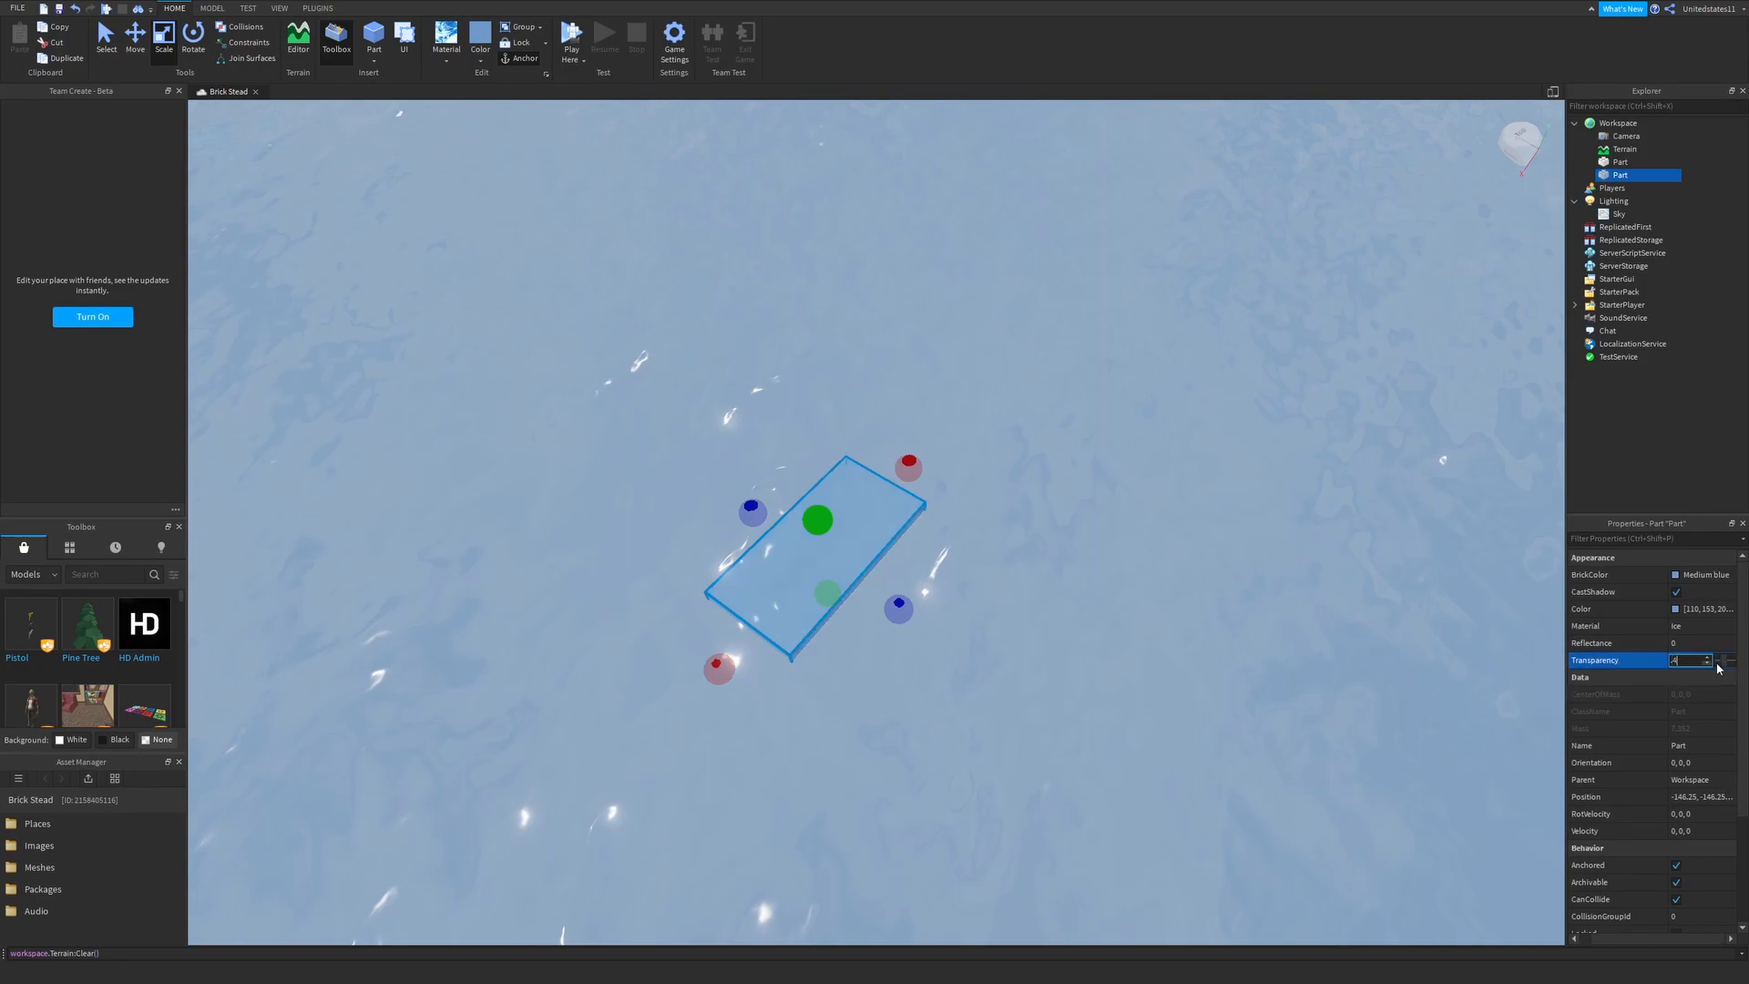
pyautogui.press('Return')
# - Scale the transparent ice part in both horizontal directions to cover the water surface, and deselect it
pyautogui.moveTo(898, 609); pyautogui.dragTo(989, 557)
pyautogui.moveTo(899, 609); pyautogui.dragTo(989, 558, button='right')
pyautogui.scroll(-10, 989, 558)
pyautogui.moveTo(989, 558); pyautogui.dragTo(1425, 487)
pyautogui.moveTo(1076, 485); pyautogui.dragTo(866, 201)
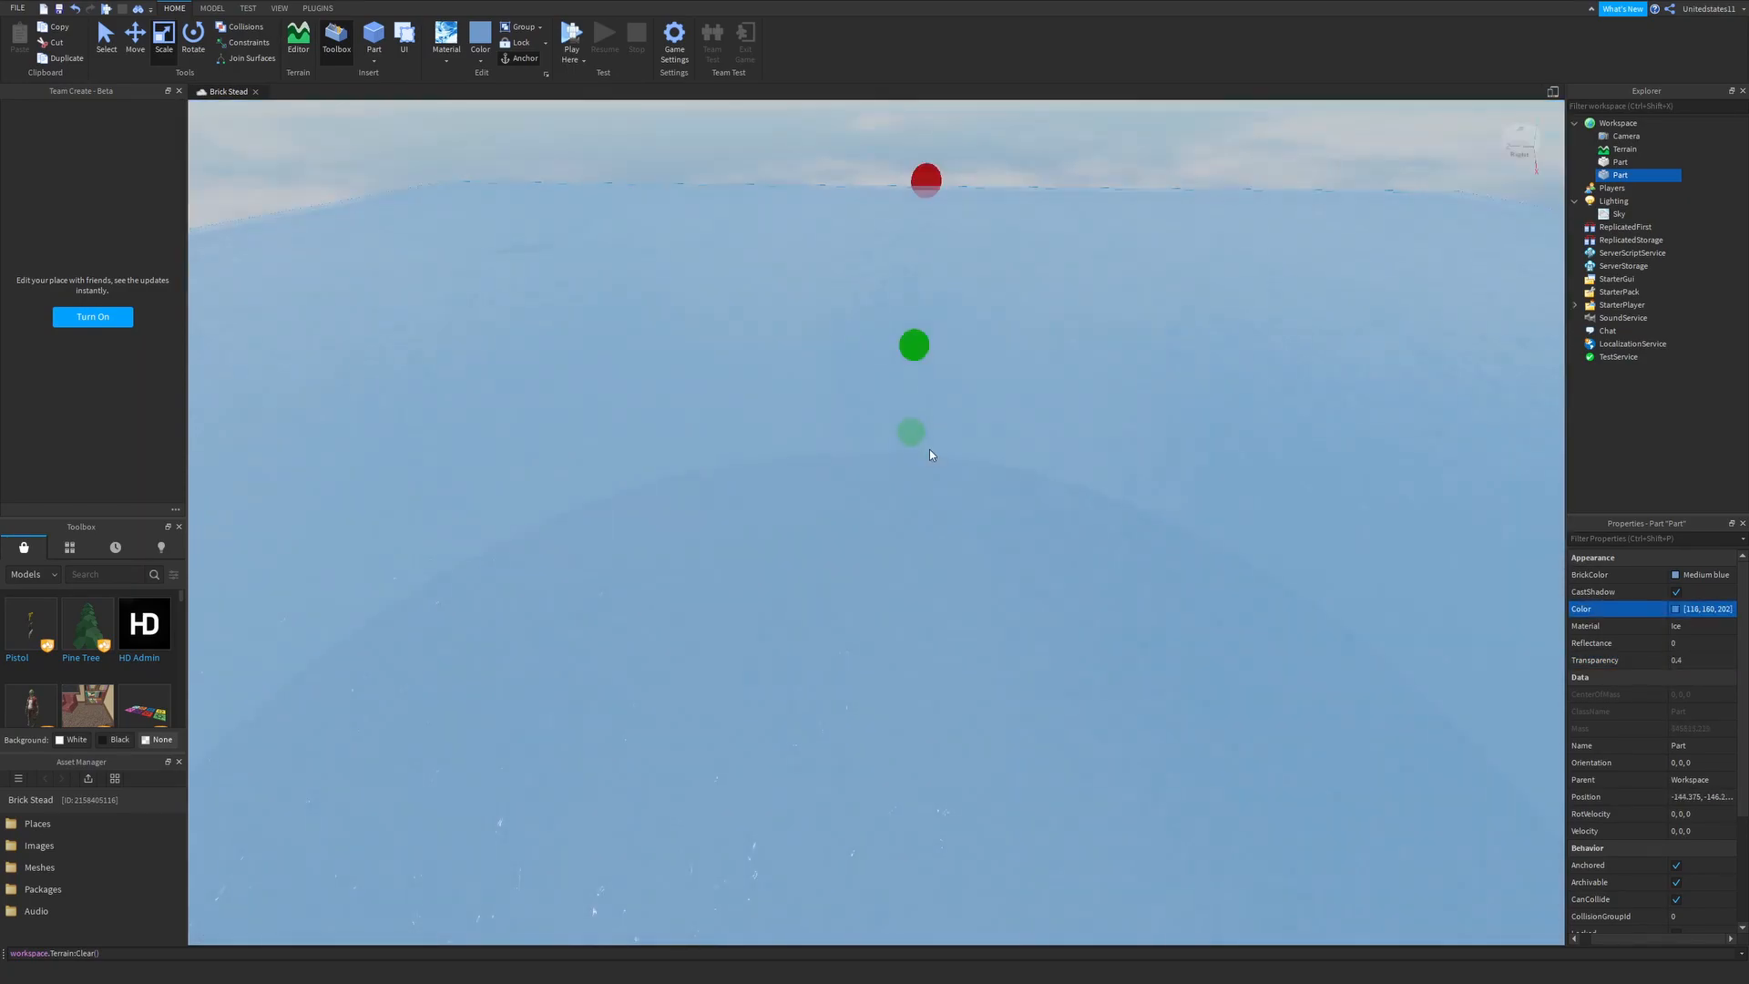
pyautogui.moveTo(929, 450); pyautogui.dragTo(931, 452)
pyautogui.moveTo(1026, 427); pyautogui.dragTo(1040, 415)
pyautogui.moveTo(970, 615); pyautogui.dragTo(820, 415, button='right')
pyautogui.click(831, 392)
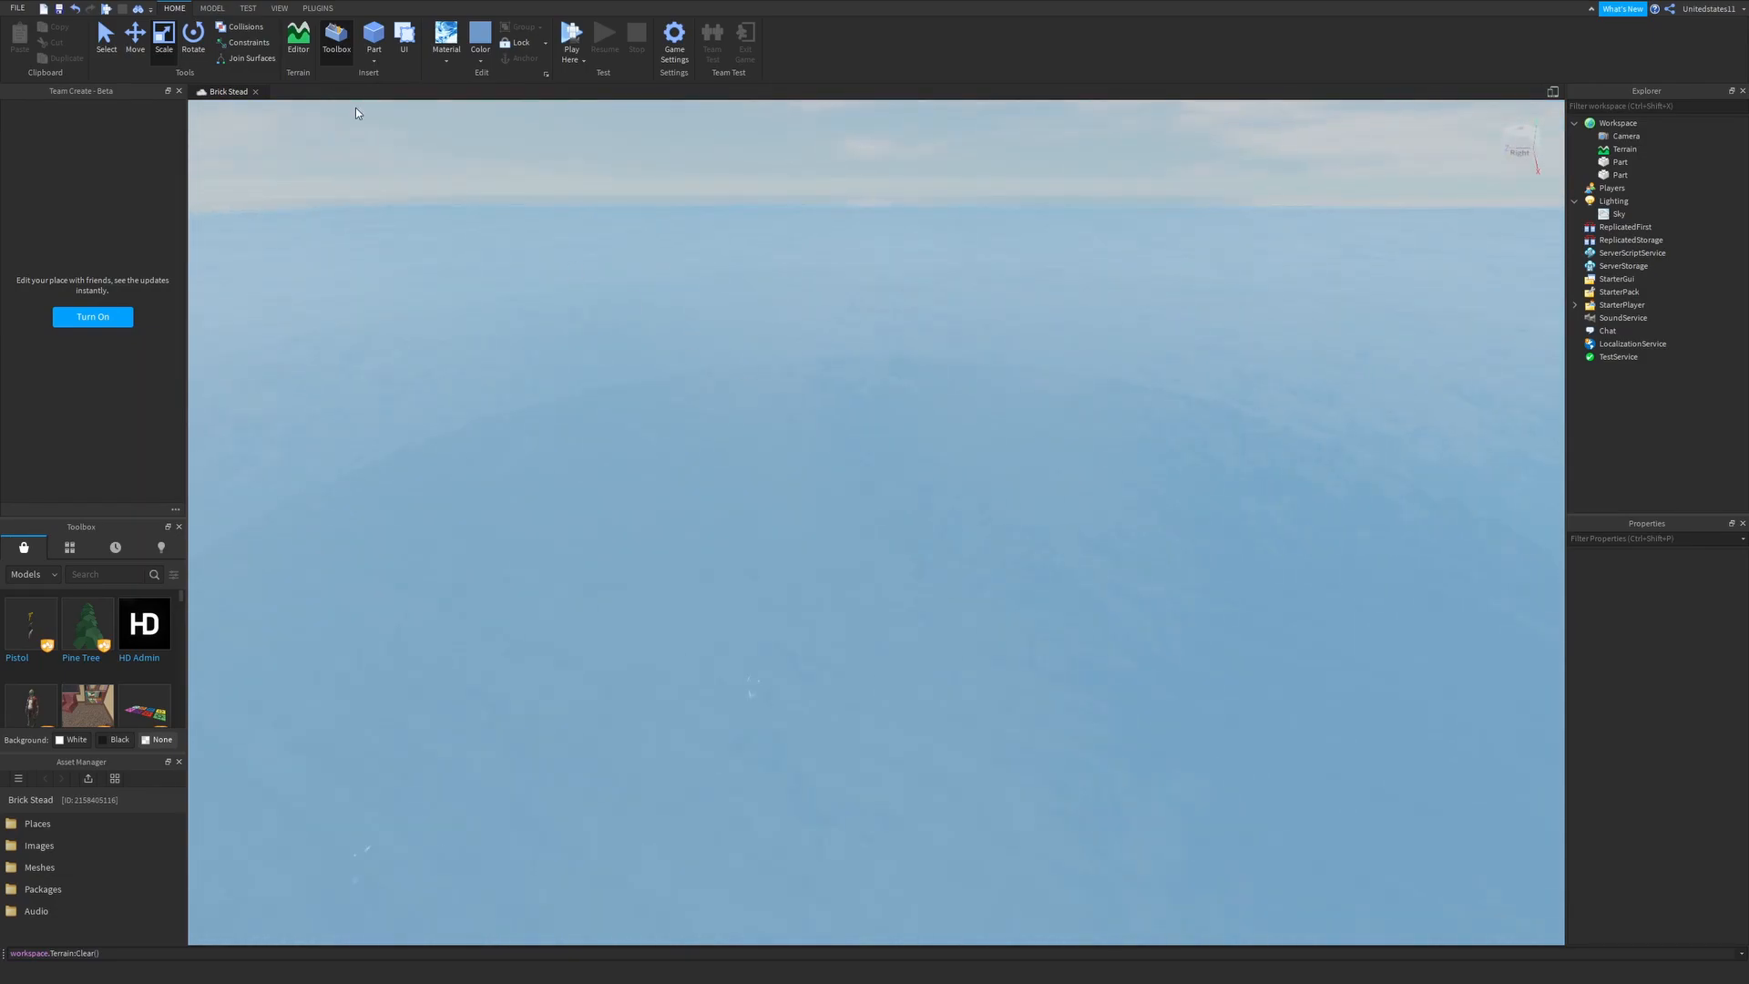
# - Playtest the place to check how the layered water surface looks with the character in it
pyautogui.click(248, 8)
pyautogui.click(20, 36)
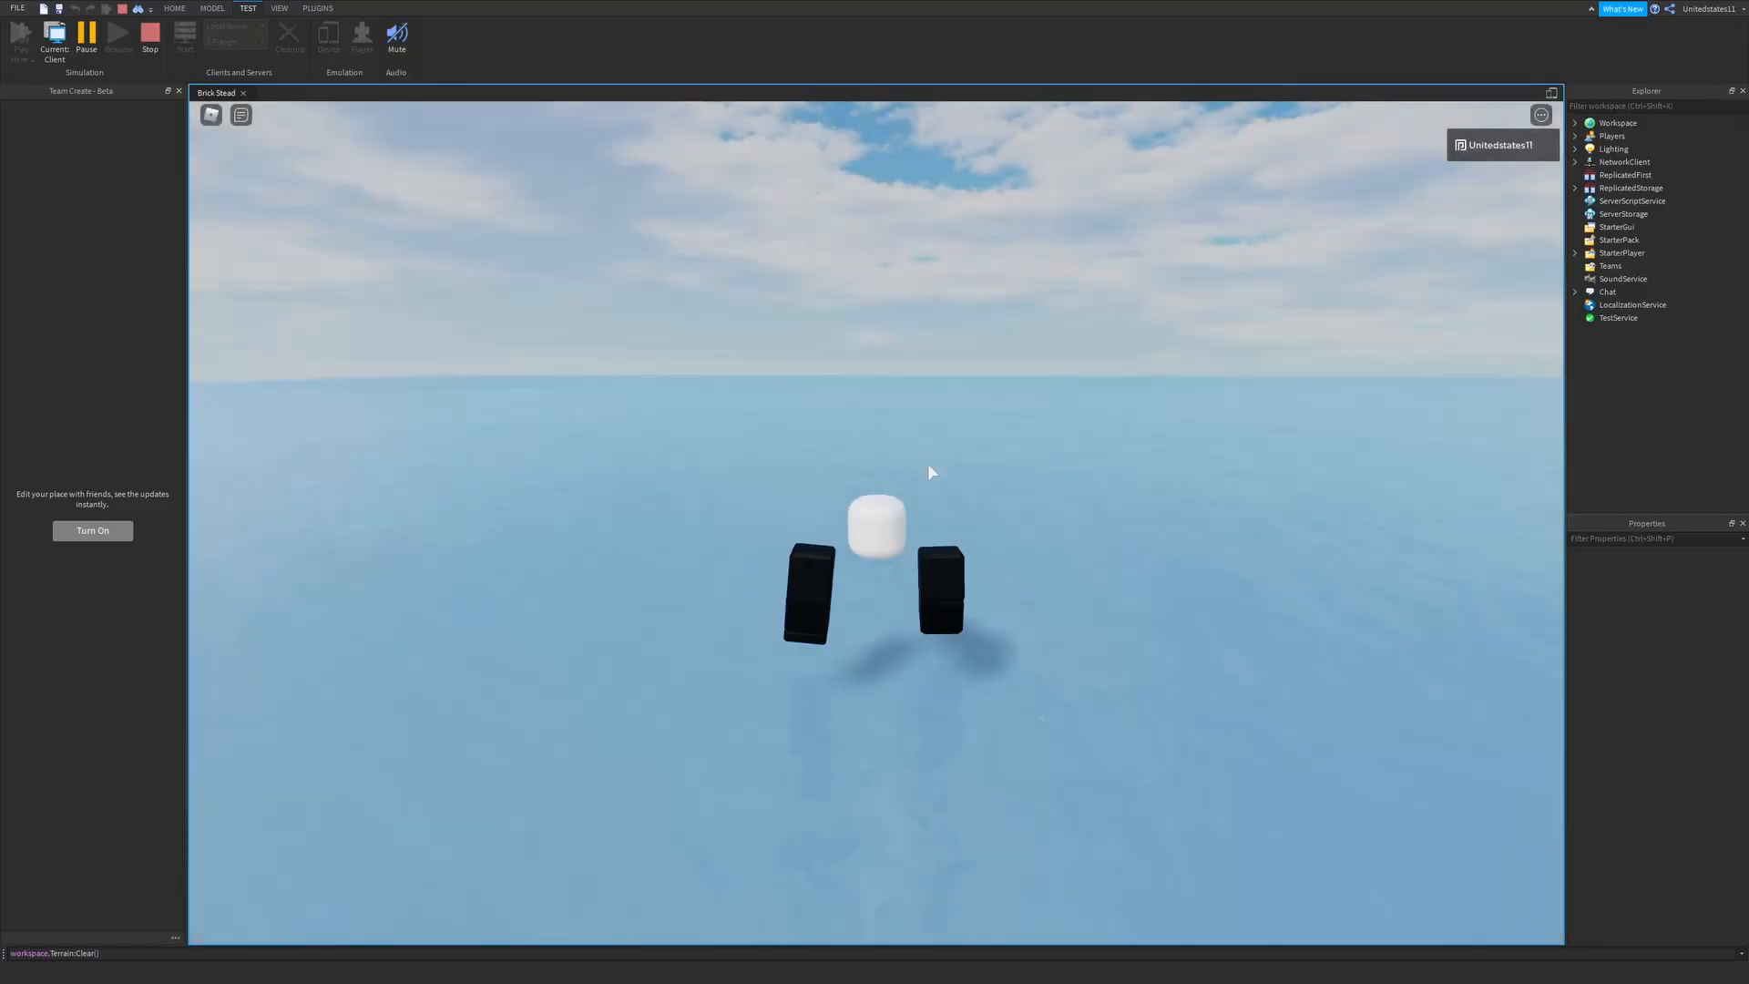
pyautogui.scroll(-2, 962, 475)
pyautogui.press('w')
pyautogui.moveTo(992, 479); pyautogui.dragTo(991, 480, button='right')
pyautogui.press('s')
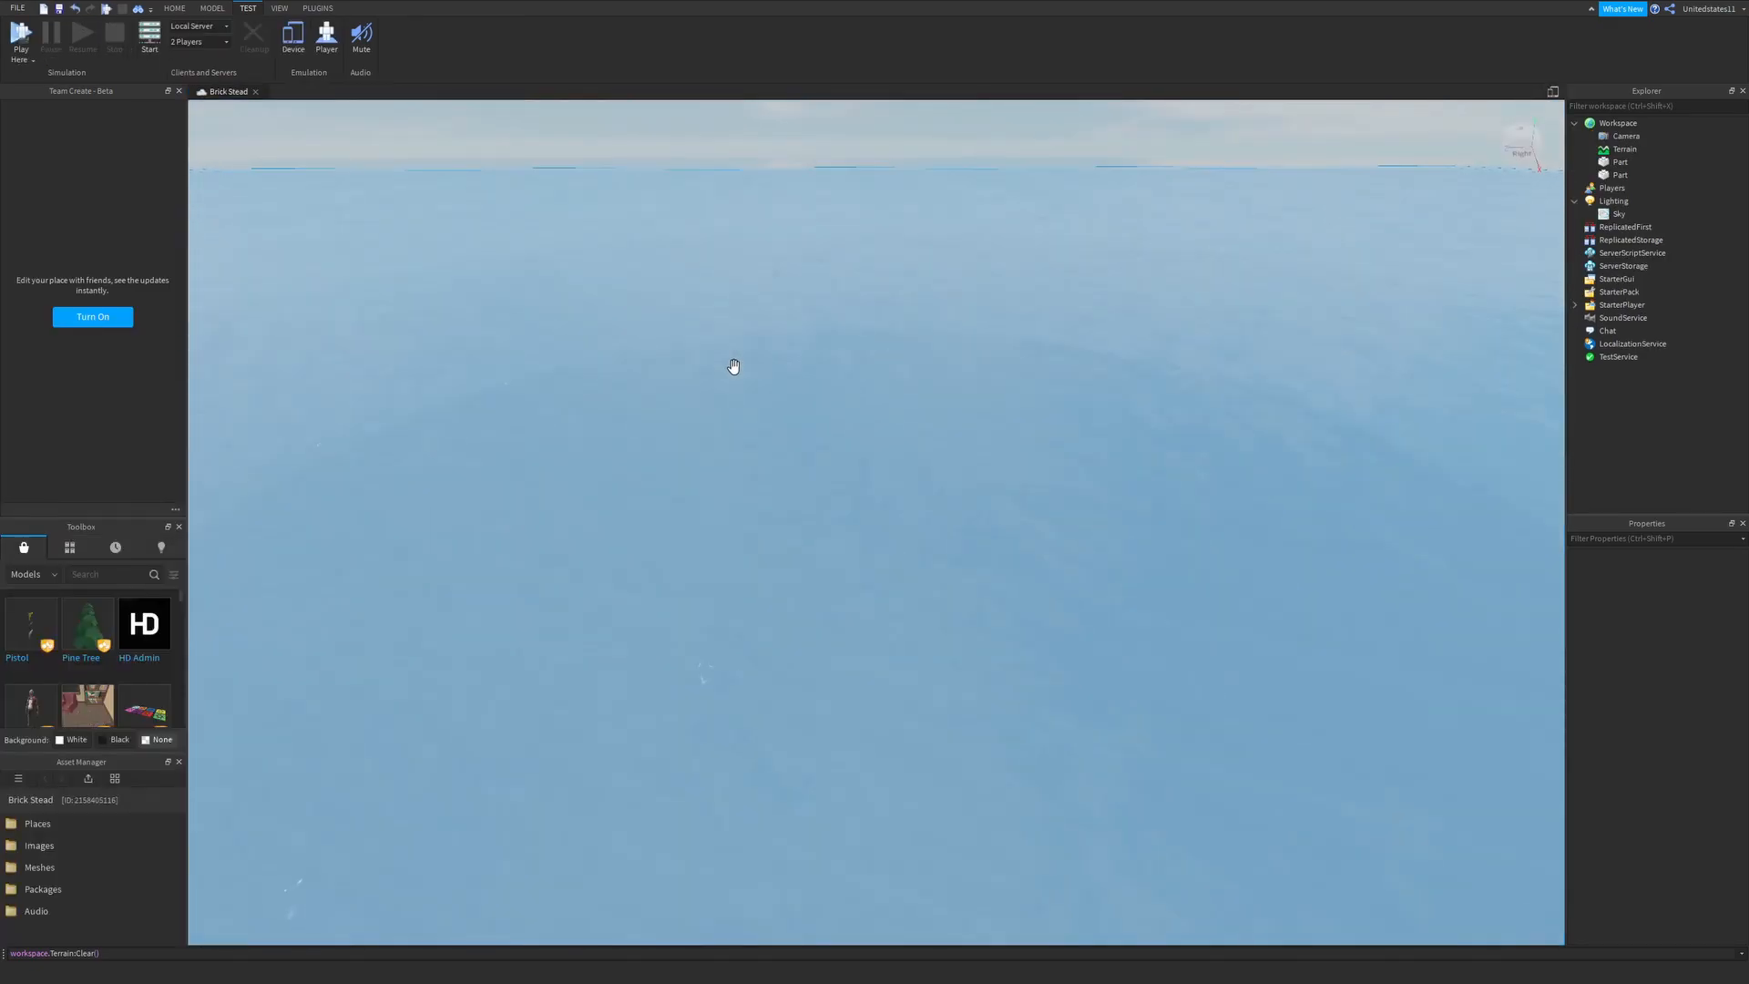
# - Try the Foil material on the surface part, and return it to Ice
pyautogui.click(728, 358)
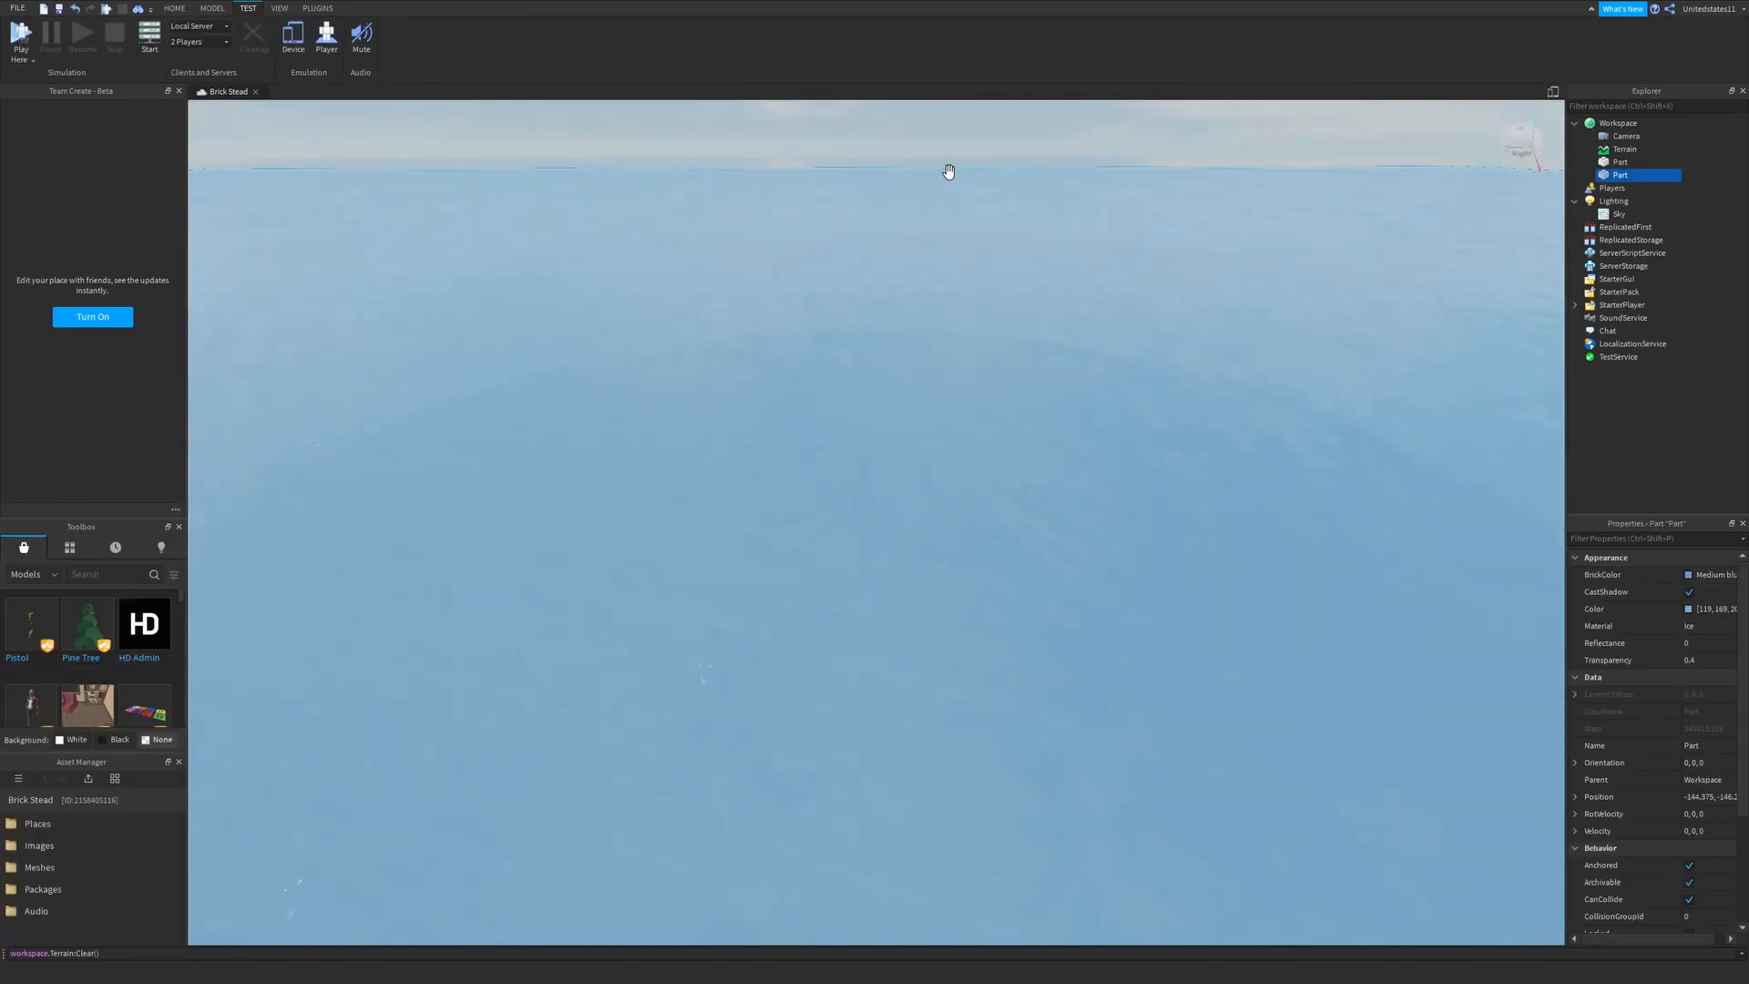
pyautogui.click(175, 8)
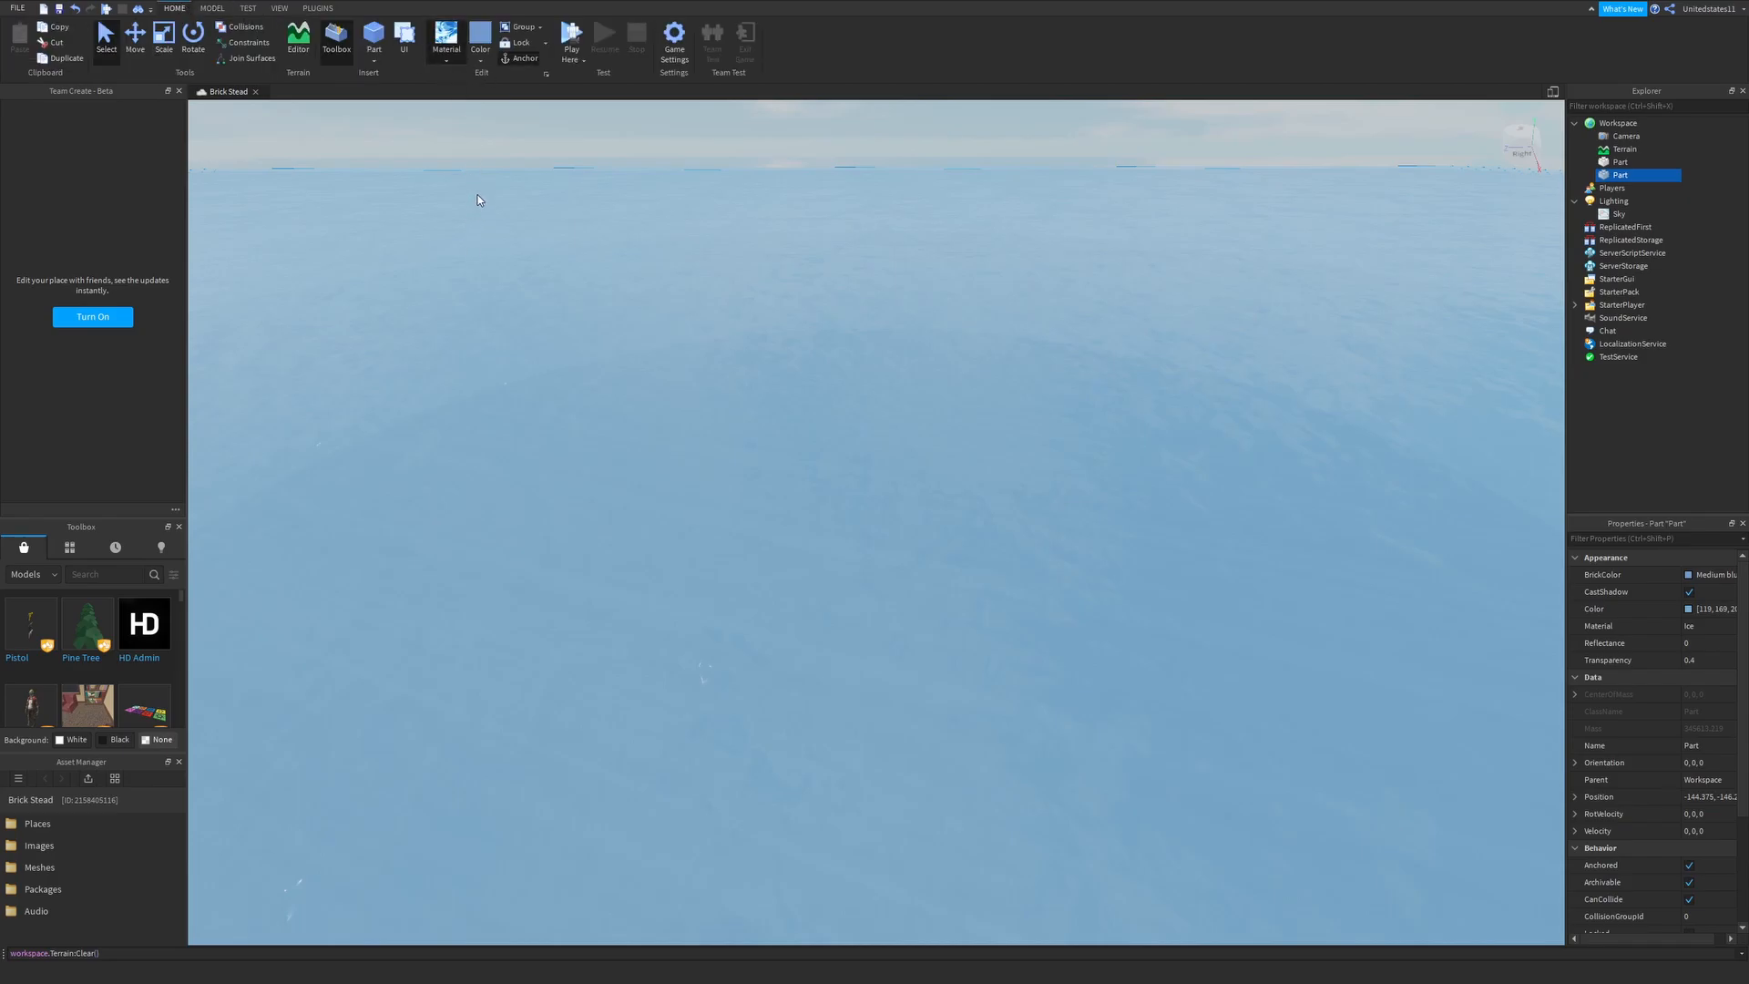
pyautogui.moveTo(605, 304); pyautogui.dragTo(745, 345, button='right')
pyautogui.click(668, 293)
pyautogui.click(745, 345)
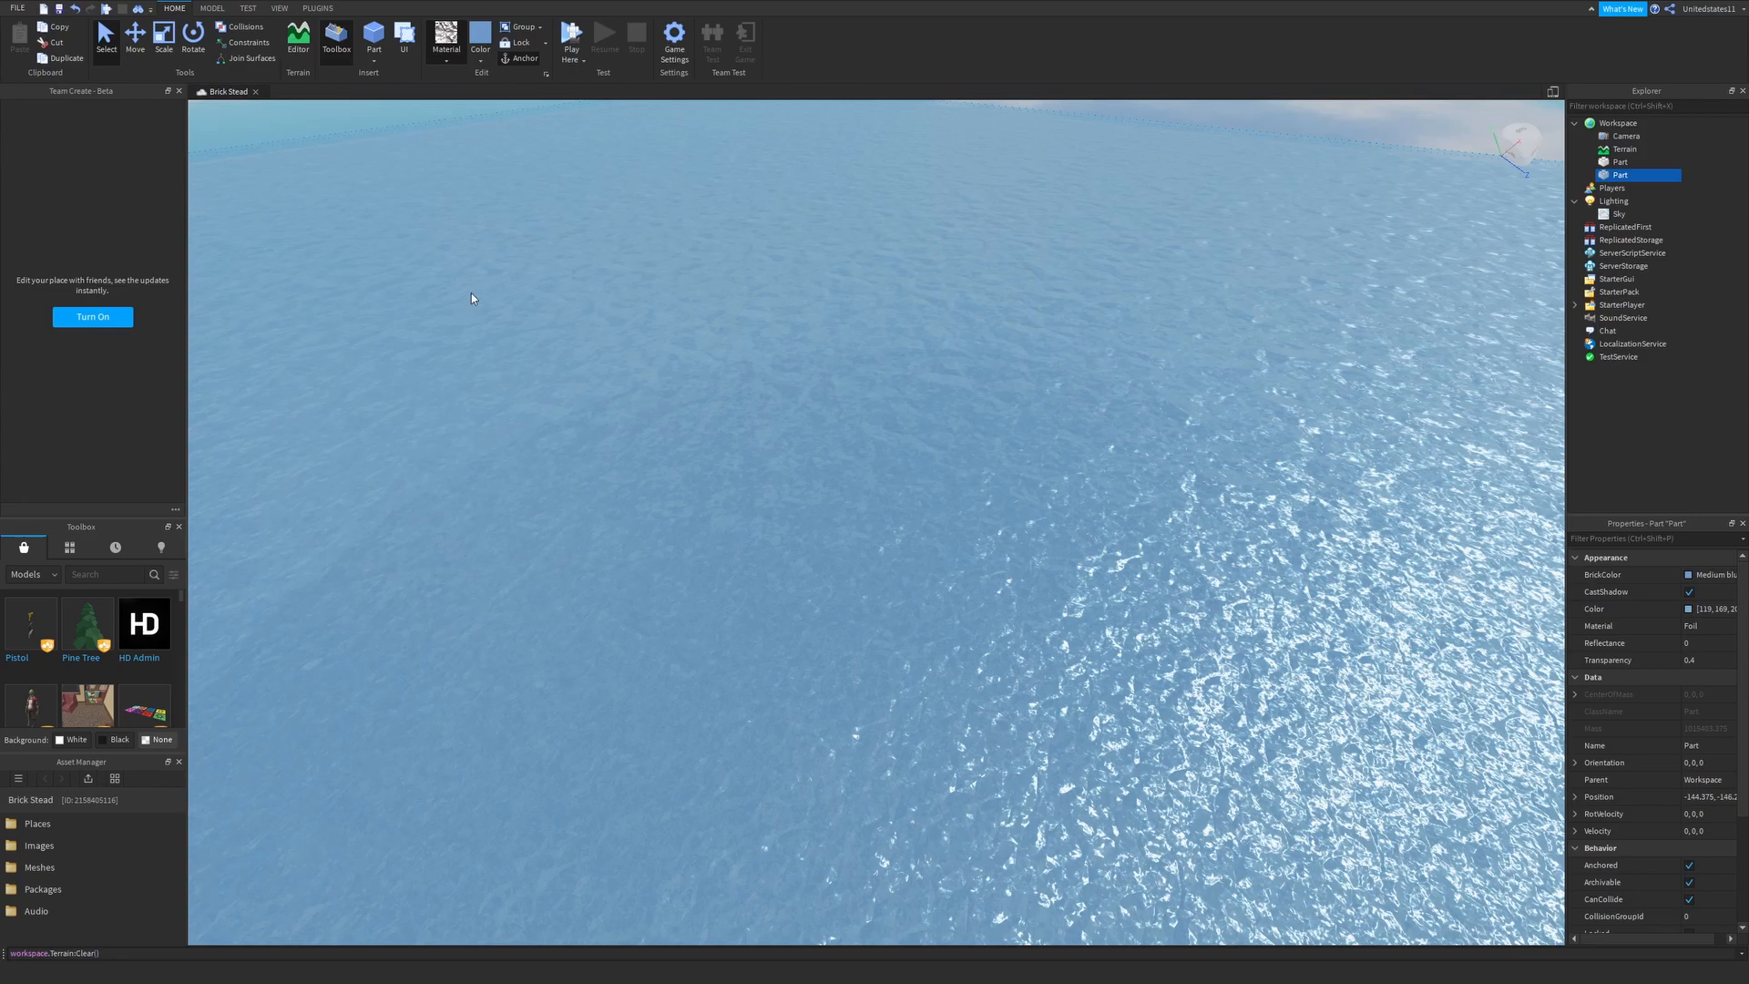
pyautogui.click(470, 247)
pyautogui.moveTo(545, 348); pyautogui.dragTo(506, 310, button='right')
pyautogui.click(523, 311)
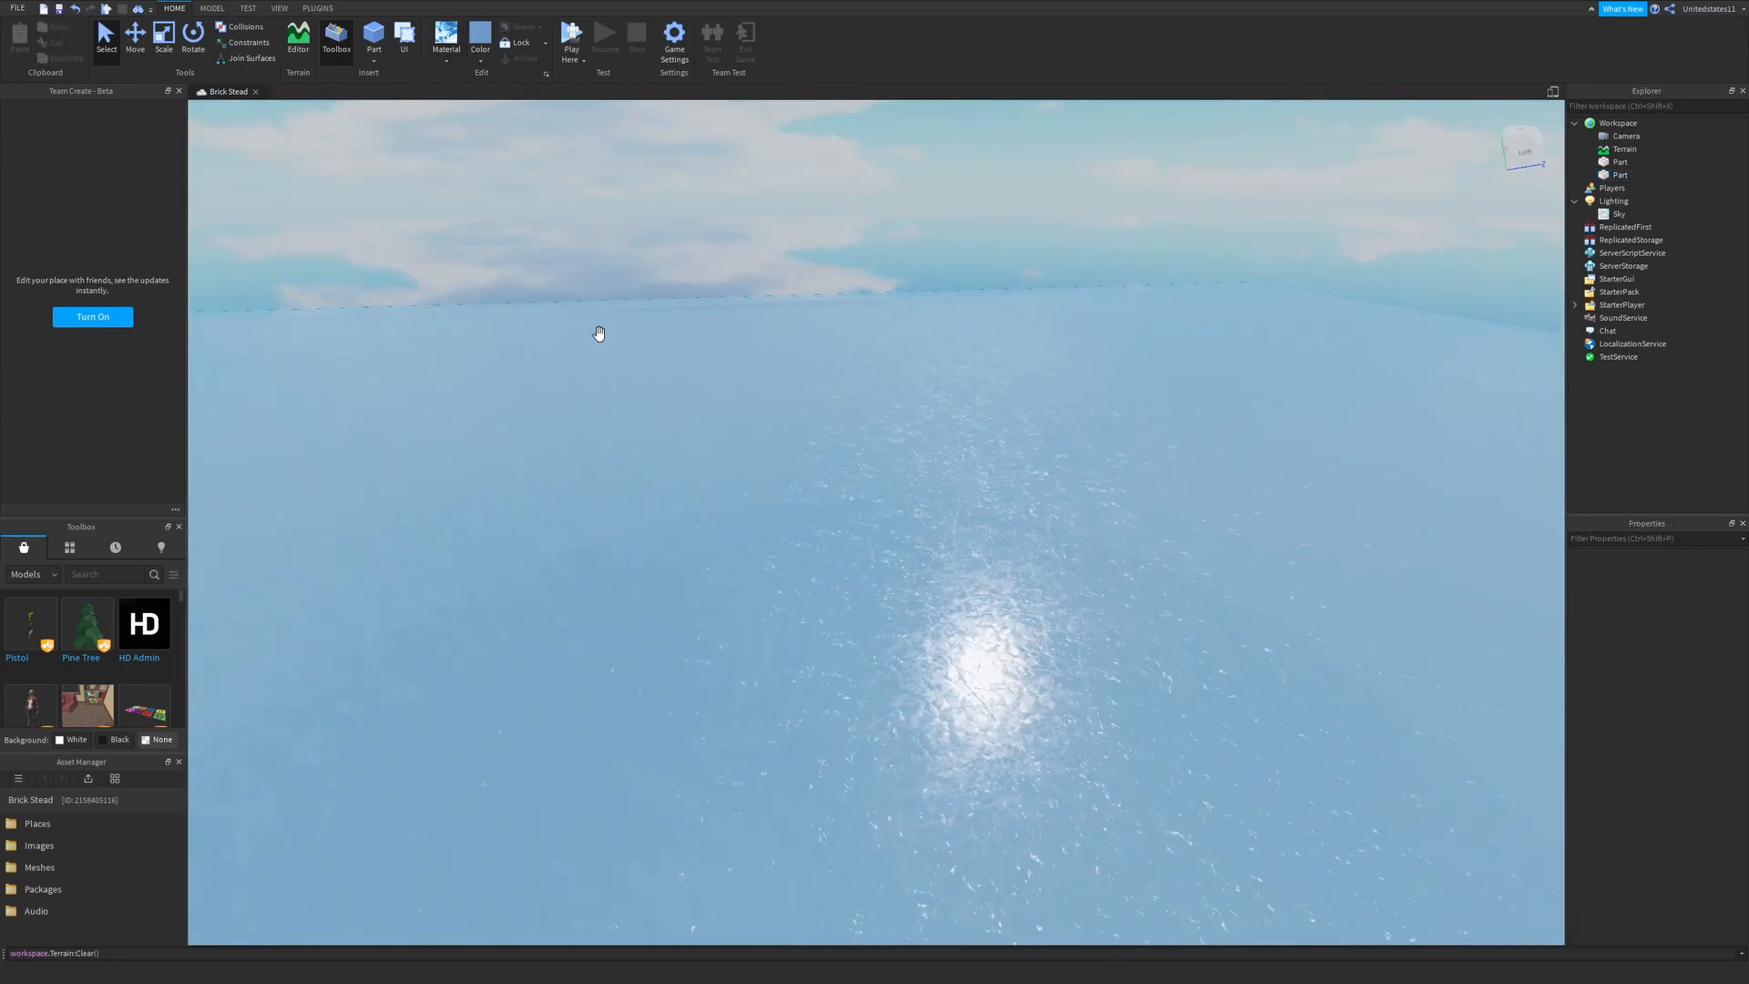
# - Examine the ice-covered water surface from several angles
pyautogui.moveTo(725, 360); pyautogui.dragTo(745, 369, button='right')
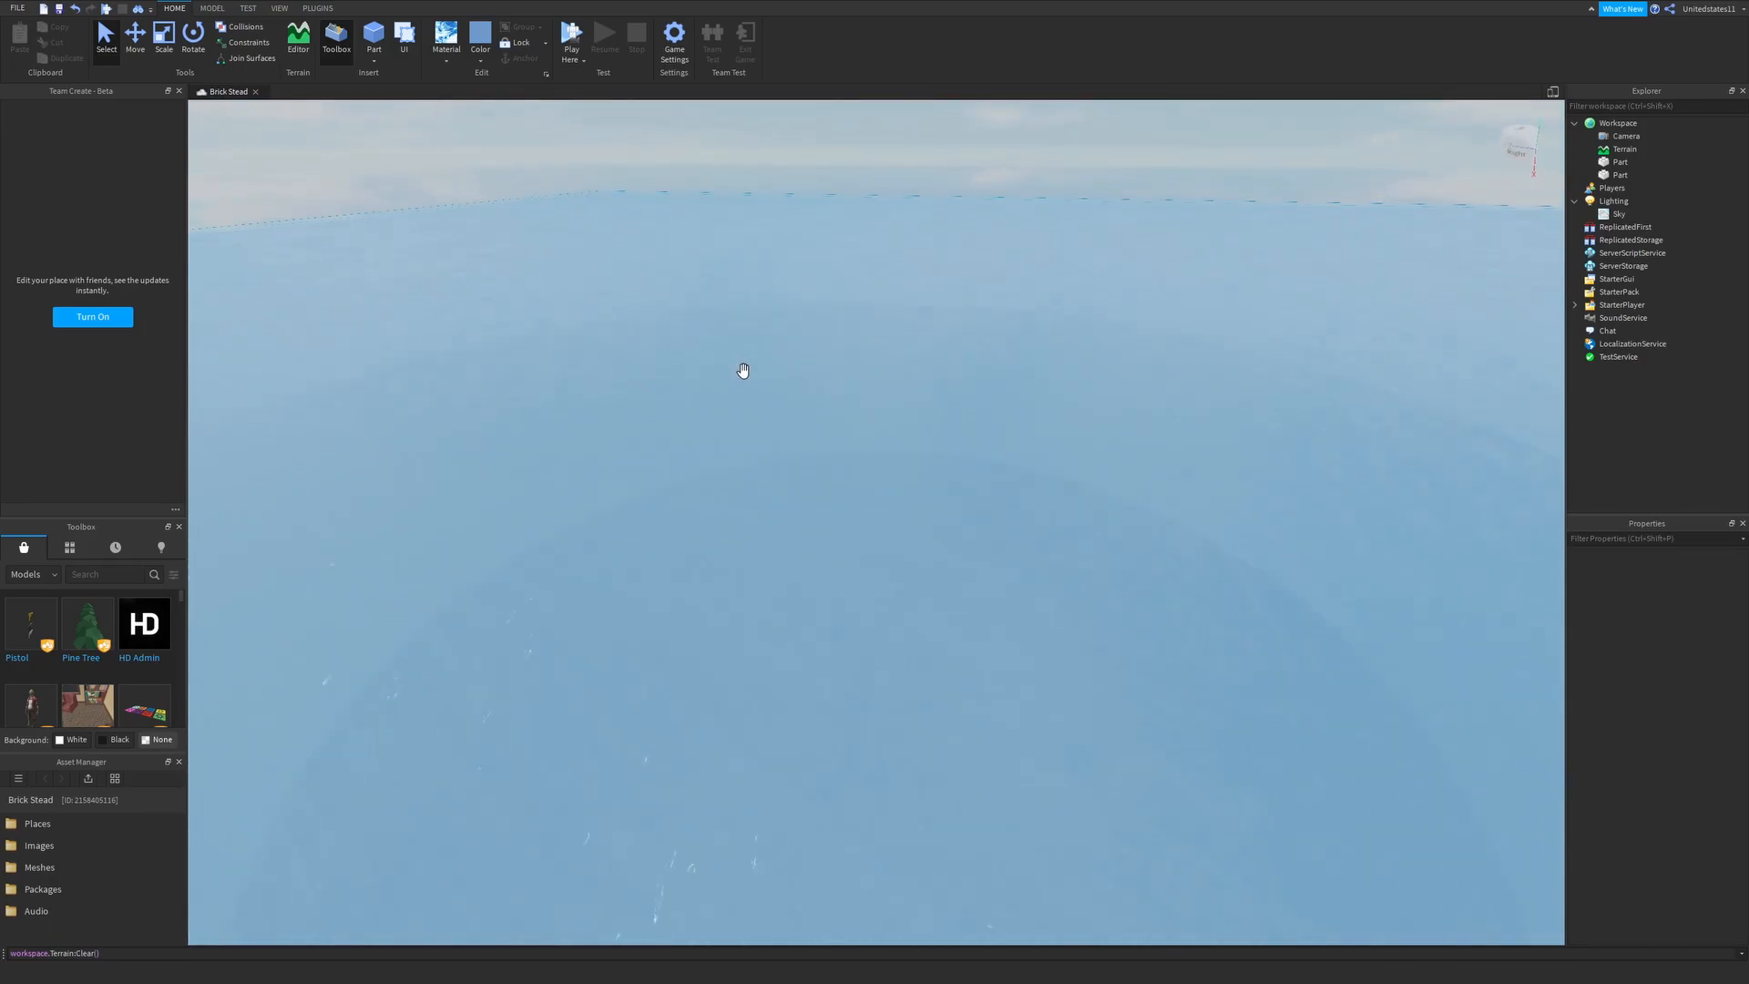
pyautogui.moveTo(743, 370); pyautogui.dragTo(751, 331, button='right')
pyautogui.press('s')
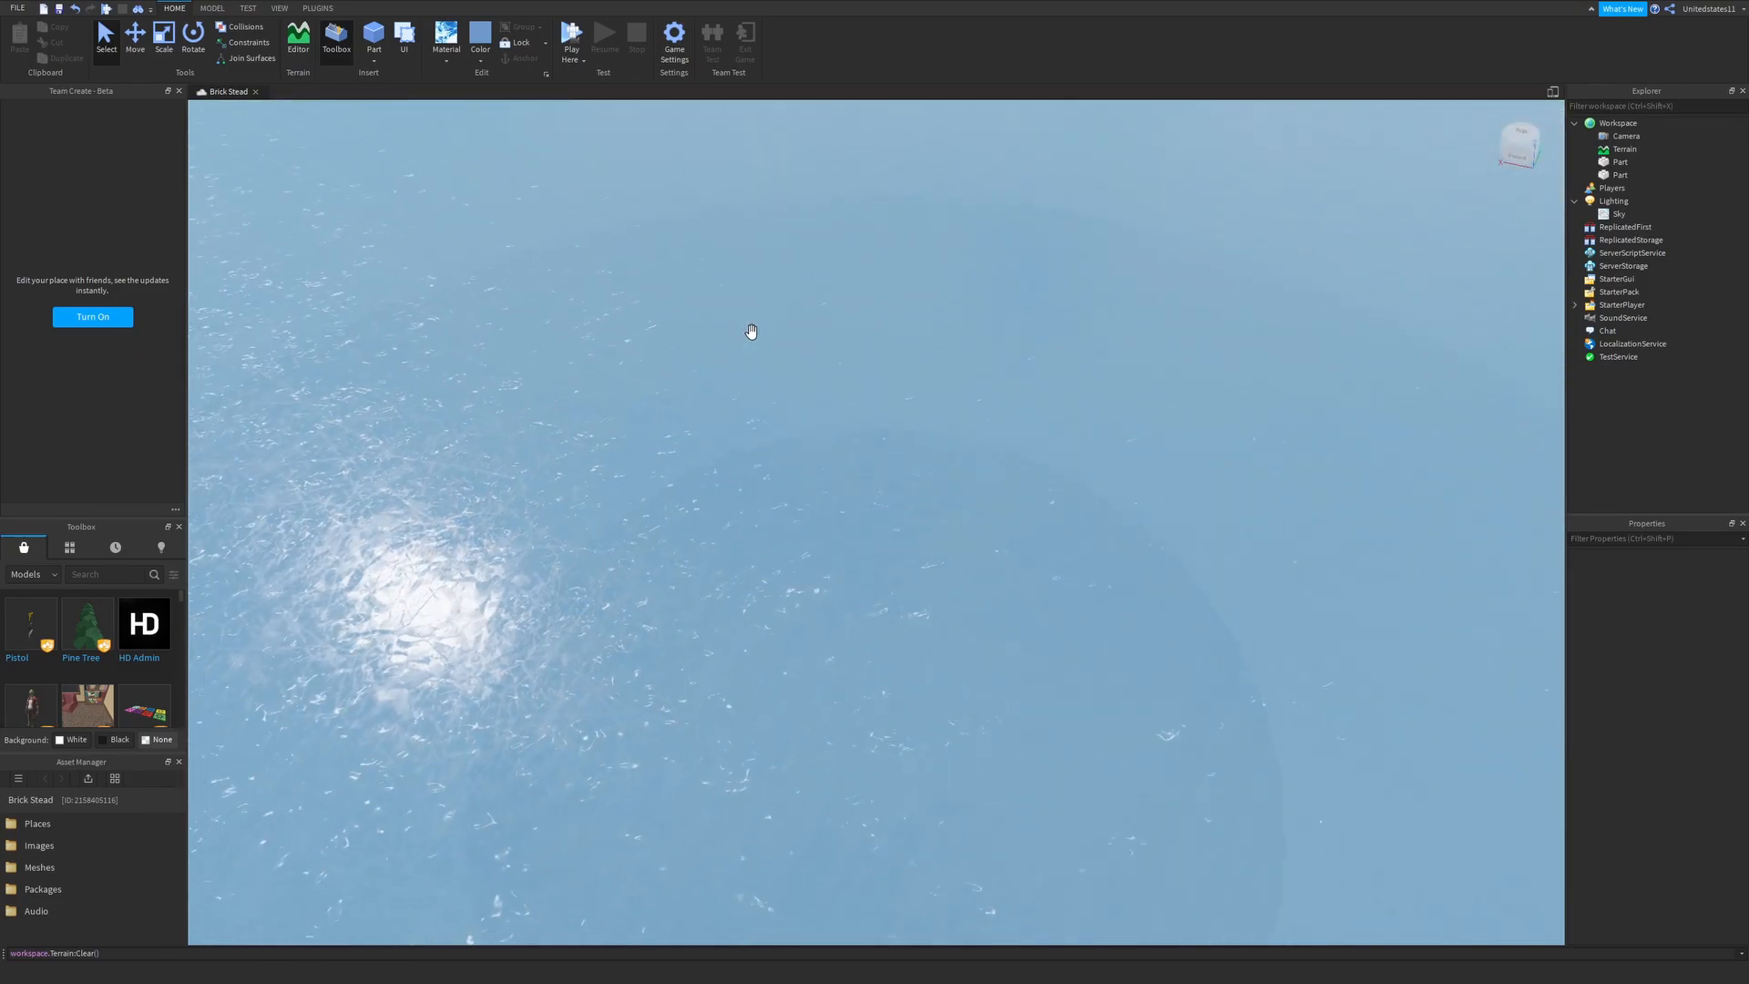
pyautogui.moveTo(750, 332); pyautogui.dragTo(795, 298, button='right')
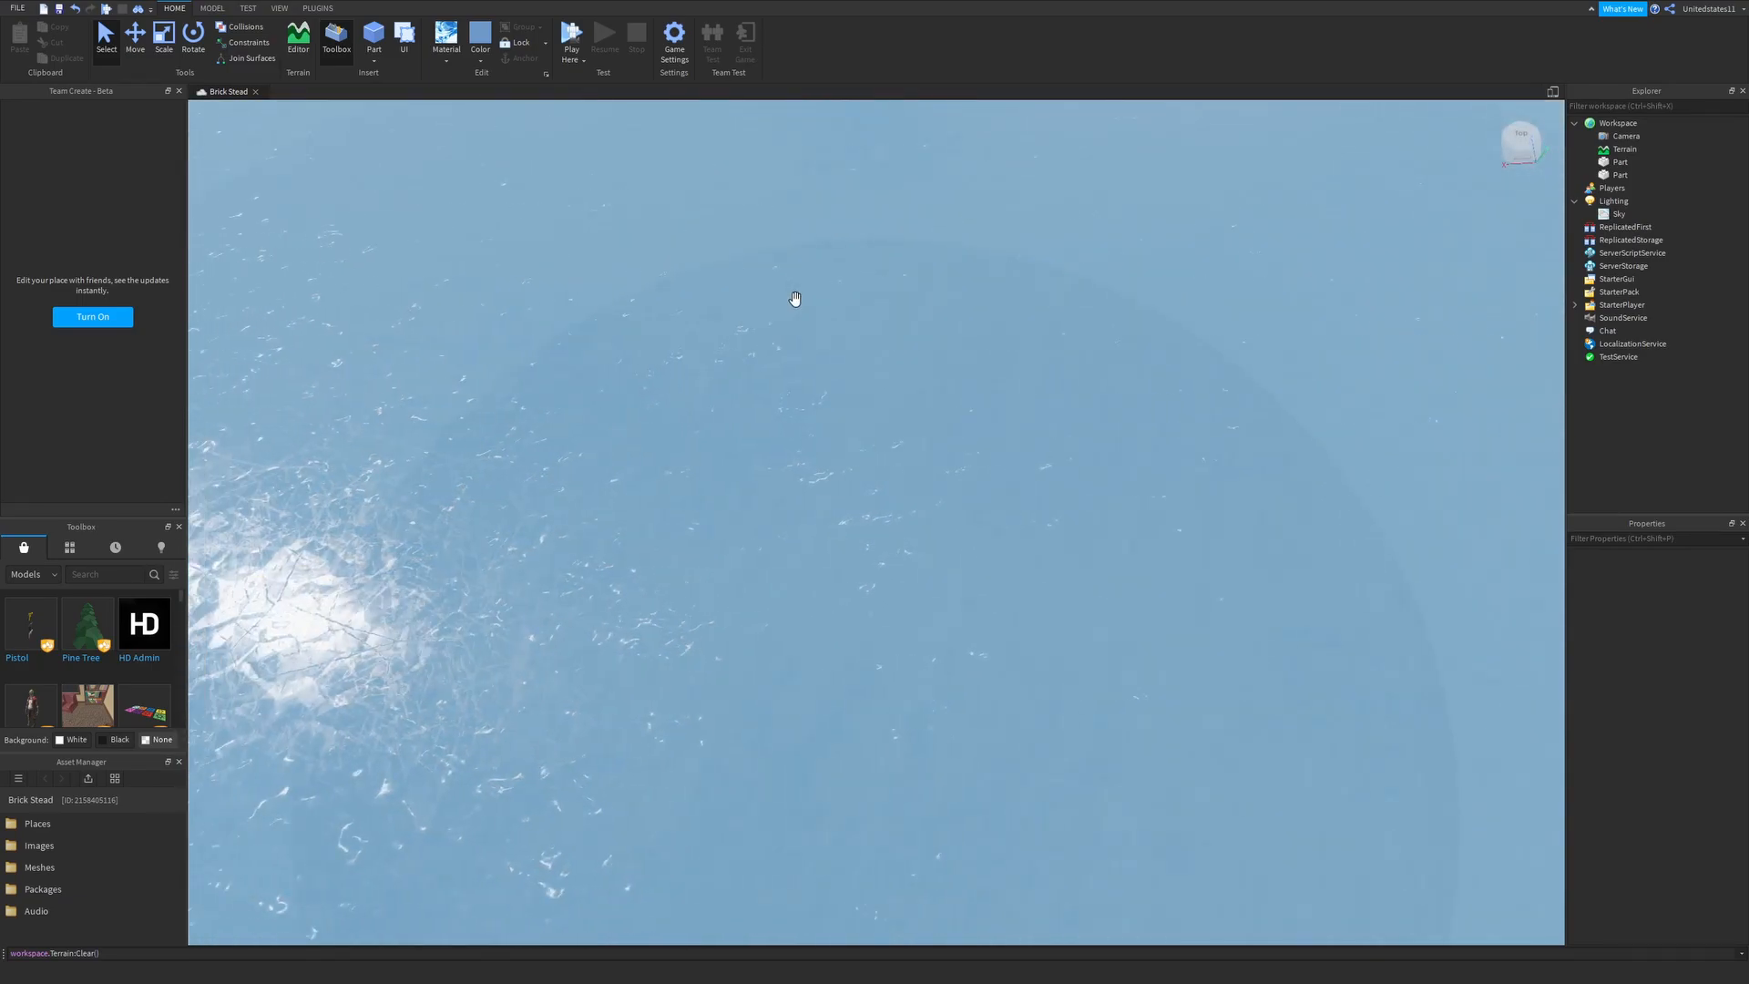